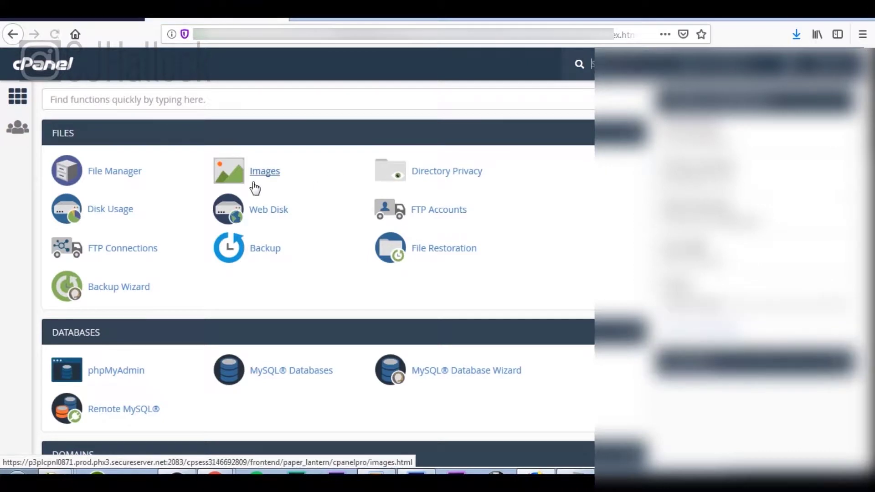
Upload installer.php and the site archive zip into public_html through File Manager.
left_click(120, 175)
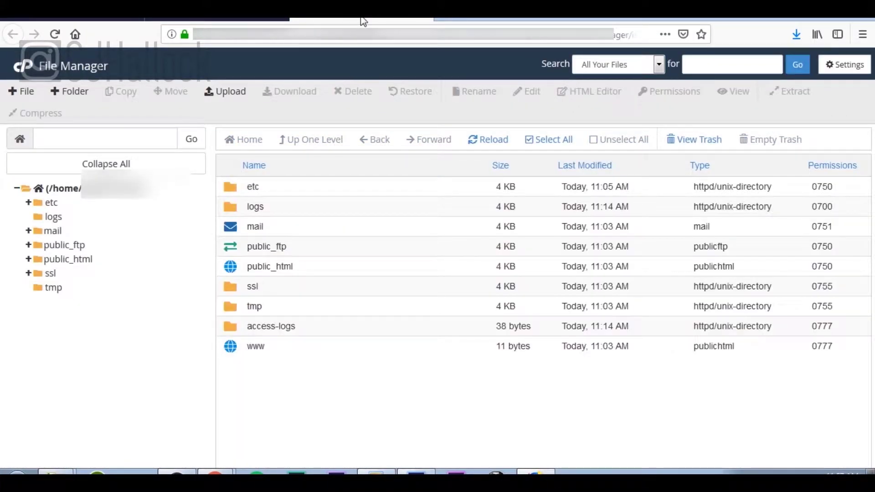
double_click(301, 273)
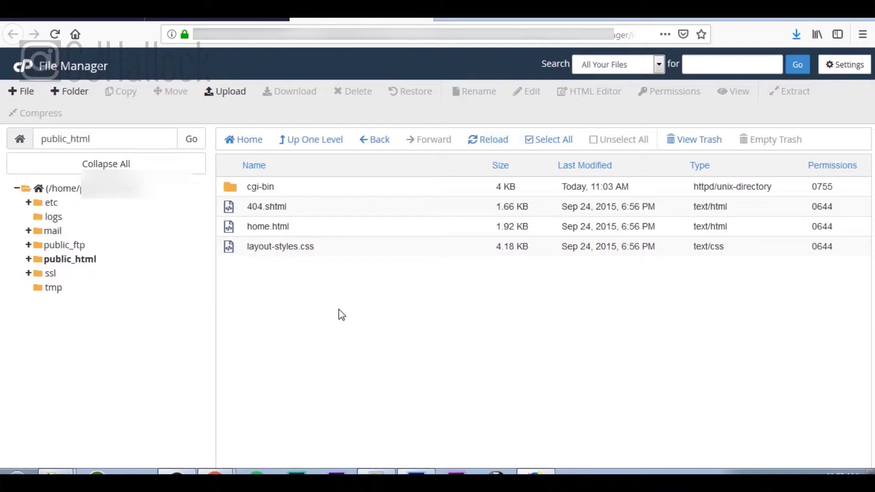
left_click(231, 93)
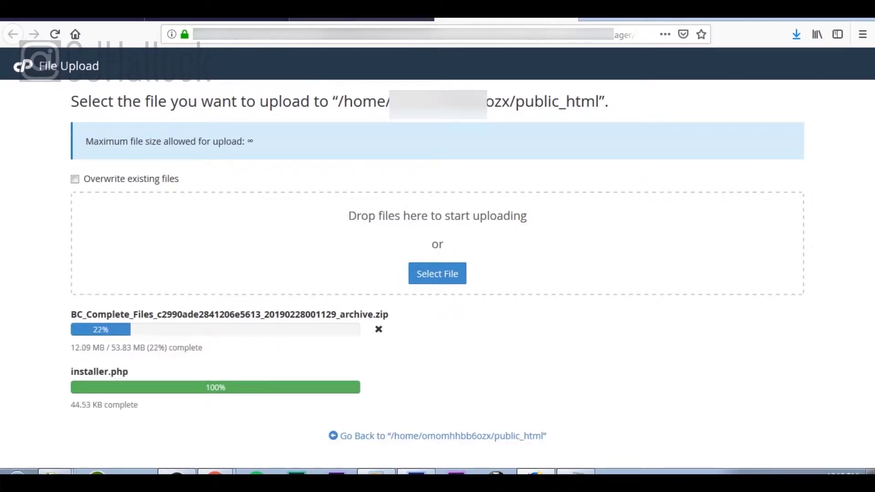
left_click(200, 21)
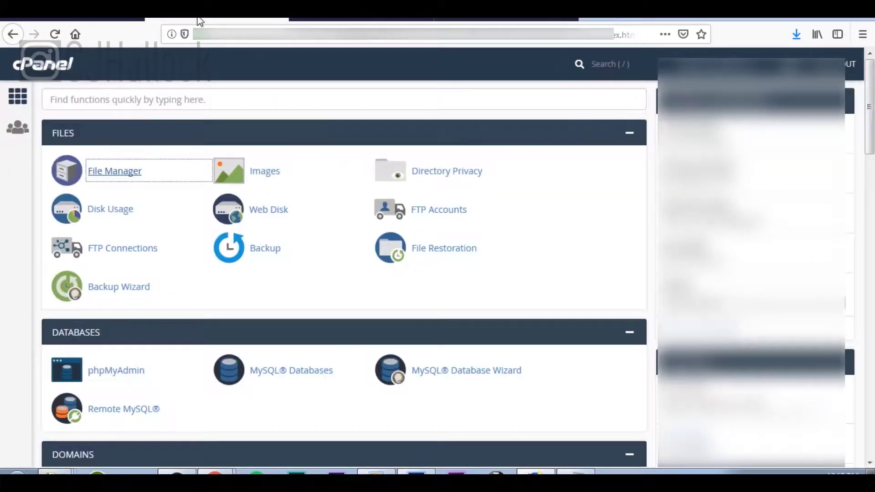
Create a new MySQL database under New Database on the MySQL Databases page.
left_click(319, 376)
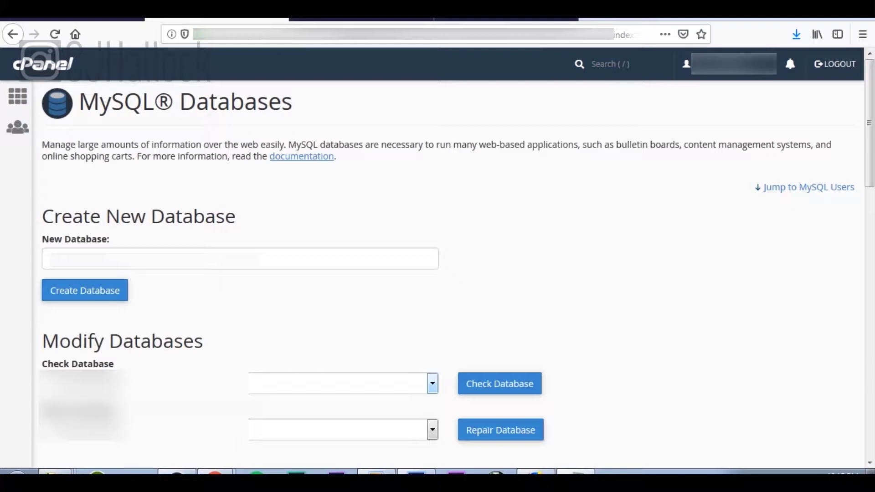
left_click(145, 267)
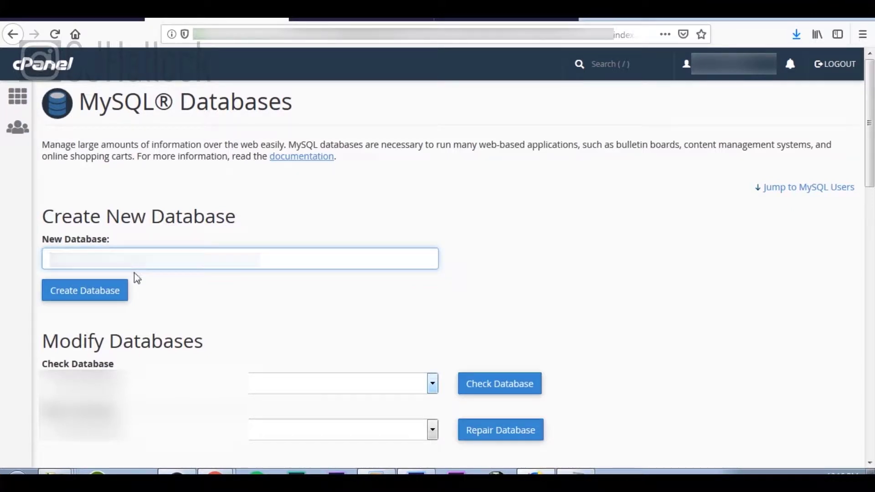
left_click(112, 301)
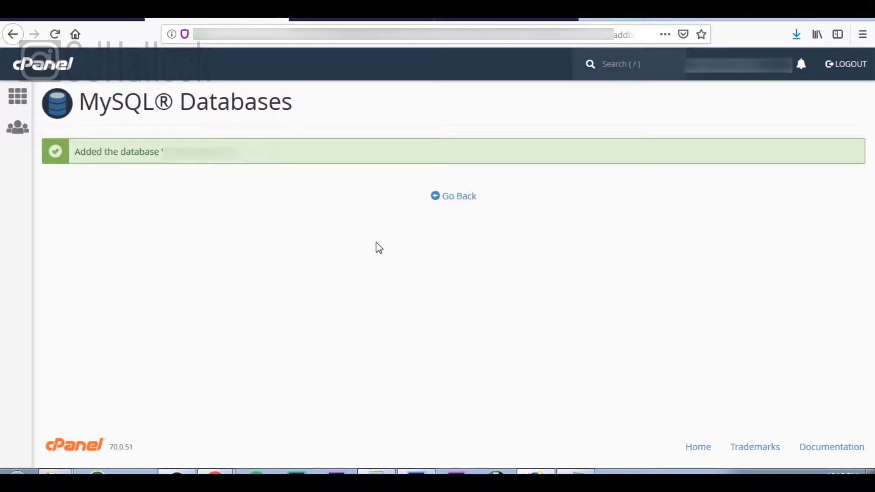
left_click(451, 199)
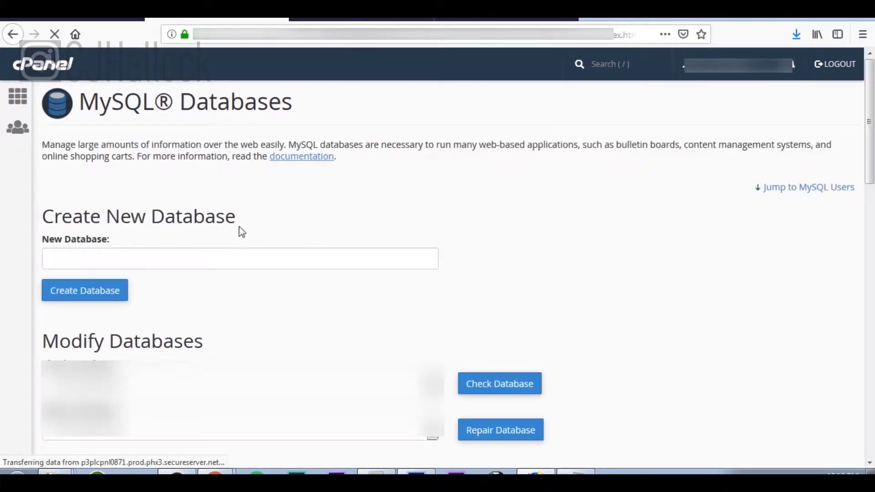
Add a new MySQL user with a username and confirmed password.
scroll(211, 240, "down", 15)
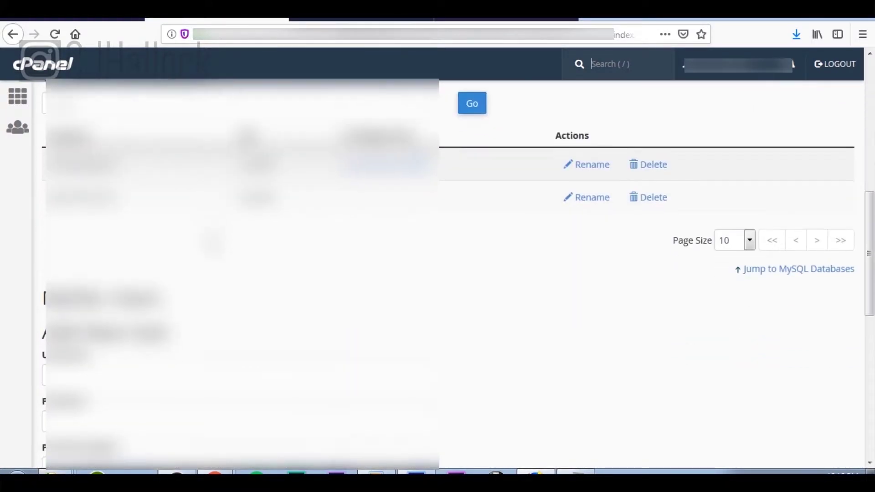
scroll(212, 241, "down", 2)
left_click(218, 126)
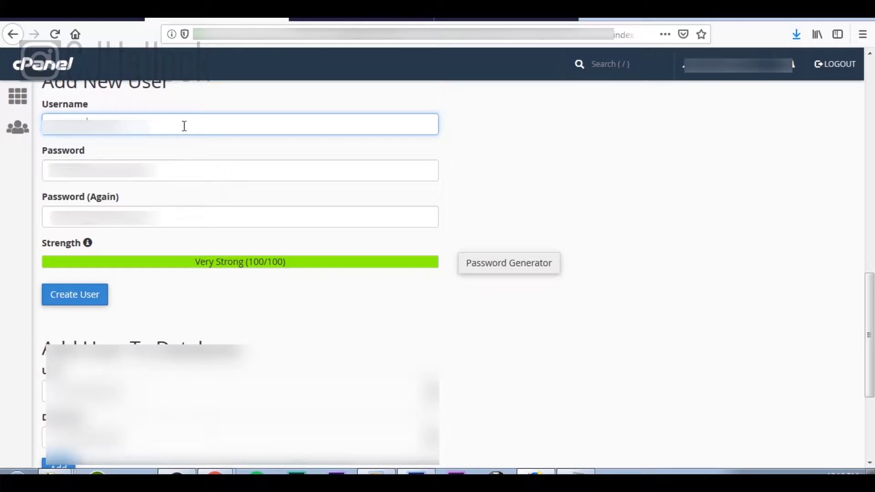
left_click(198, 219)
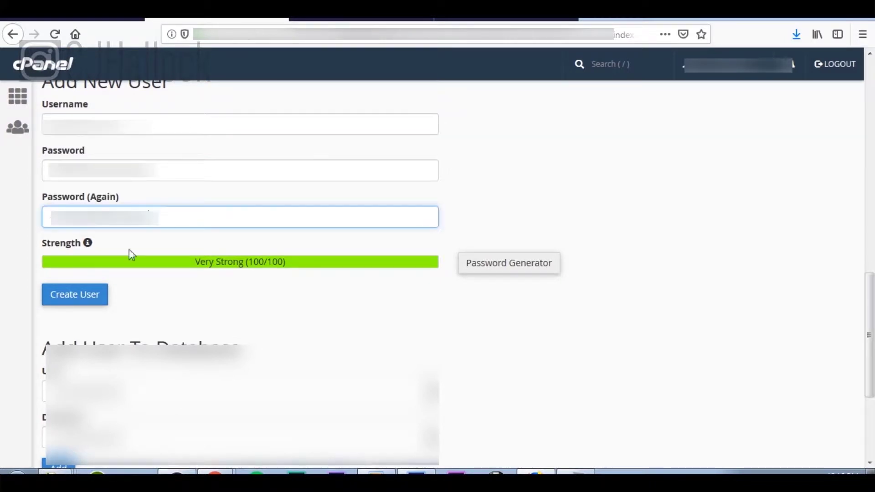
left_click(94, 299)
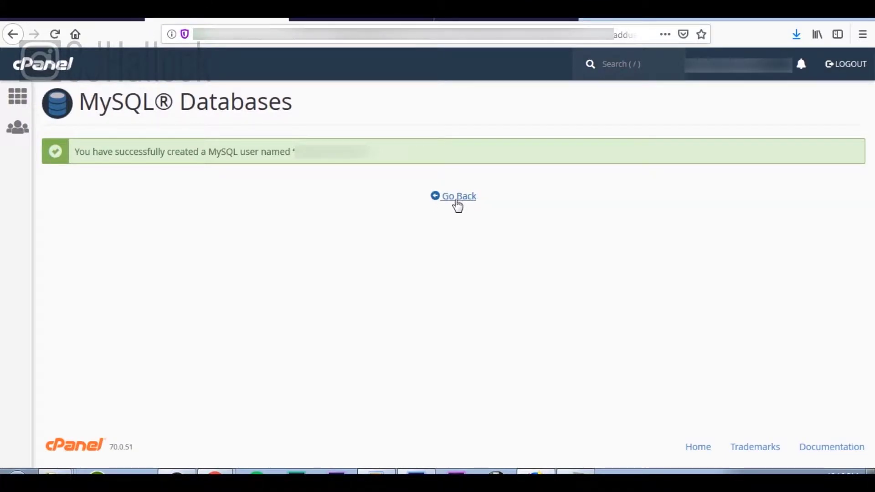
left_click(458, 201)
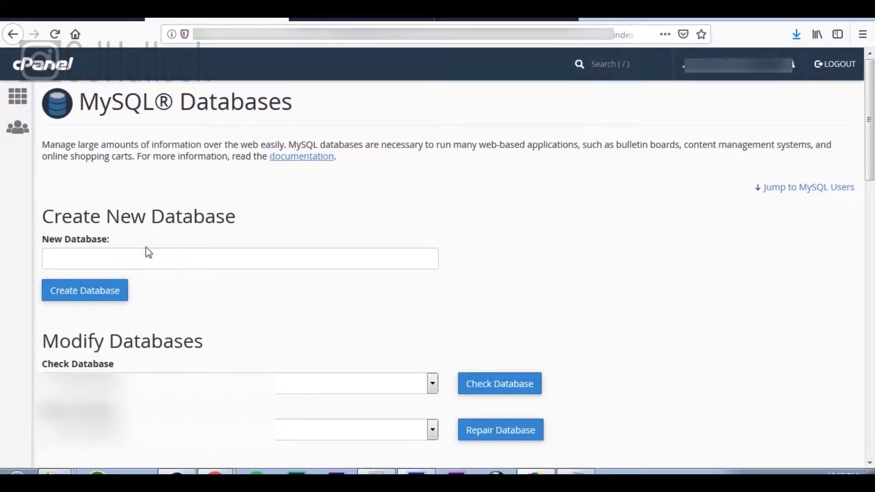
Assign the new user to the database with ALL PRIVILEGES, then open a blank tab.
scroll(144, 250, "down", 15)
scroll(147, 250, "down", 9)
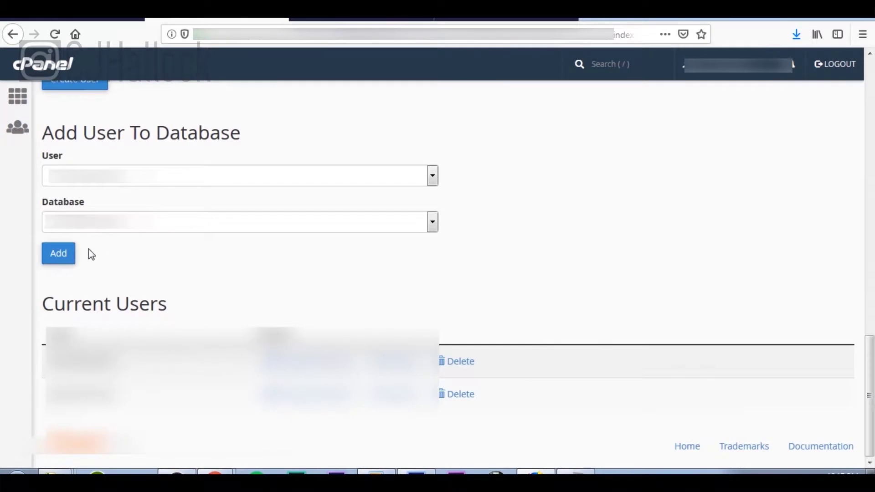
left_click(65, 260)
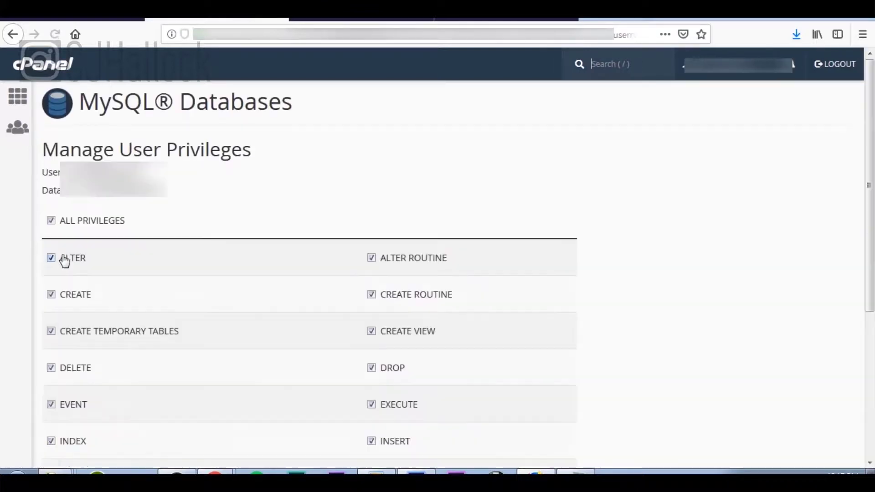
scroll(64, 260, "down", 5)
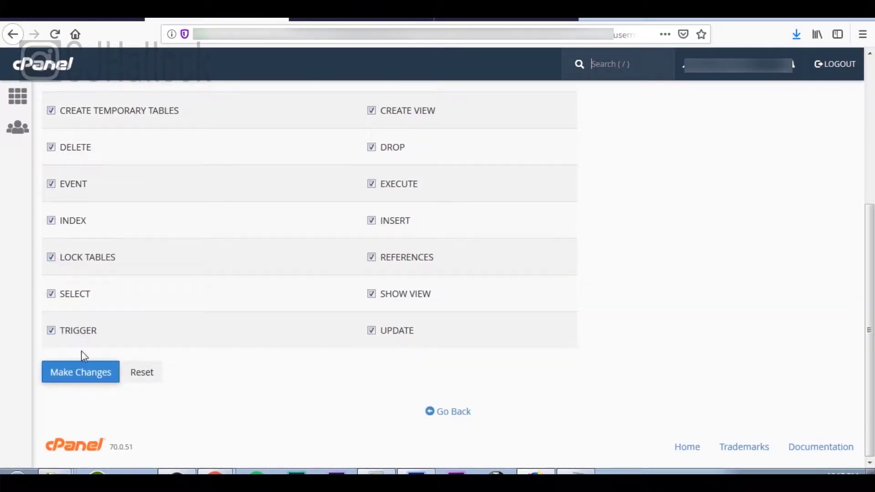
left_click(88, 370)
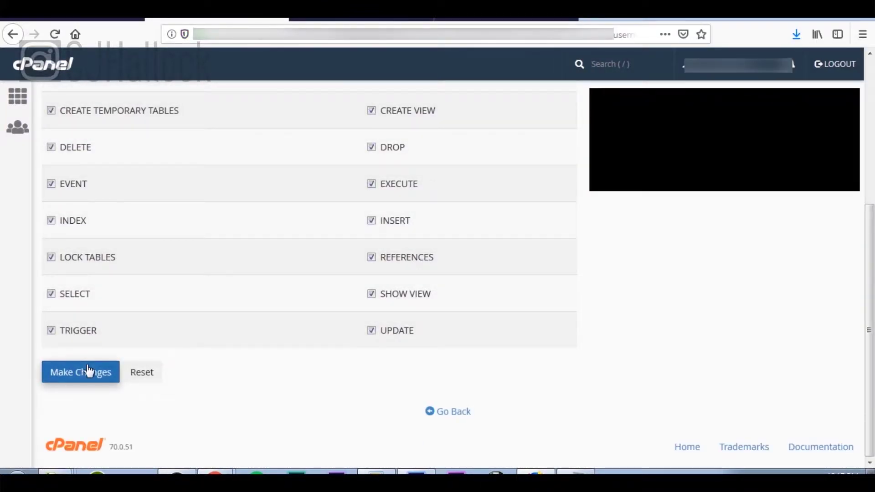
left_click(591, 20)
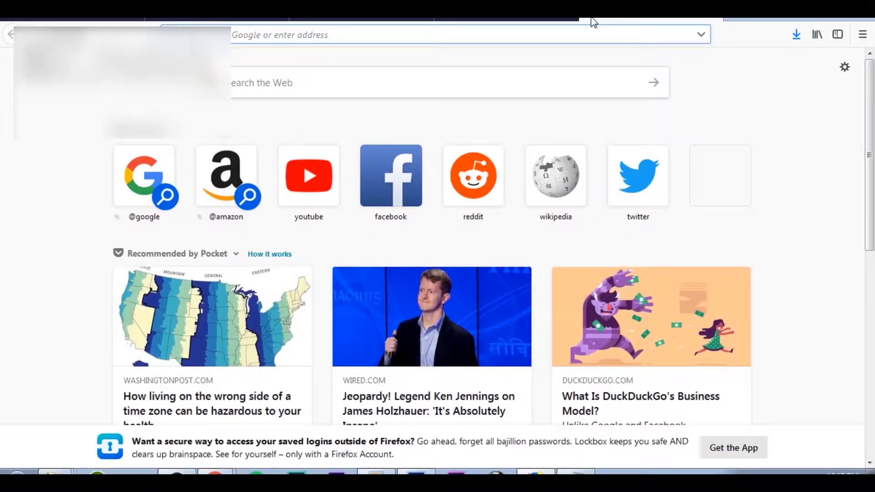
Load pyroplaques.com/installer.php to bring up the Duplicator installer.
type("pyrop")
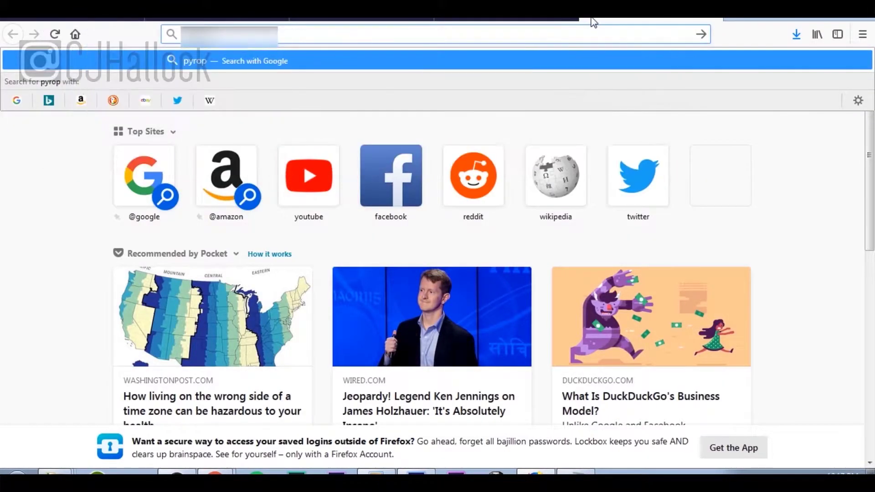
type("laques")
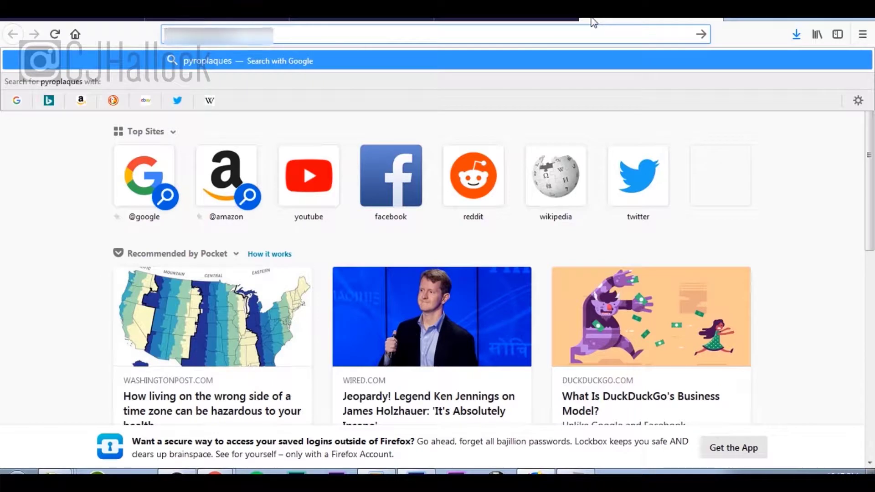
type(".com/i")
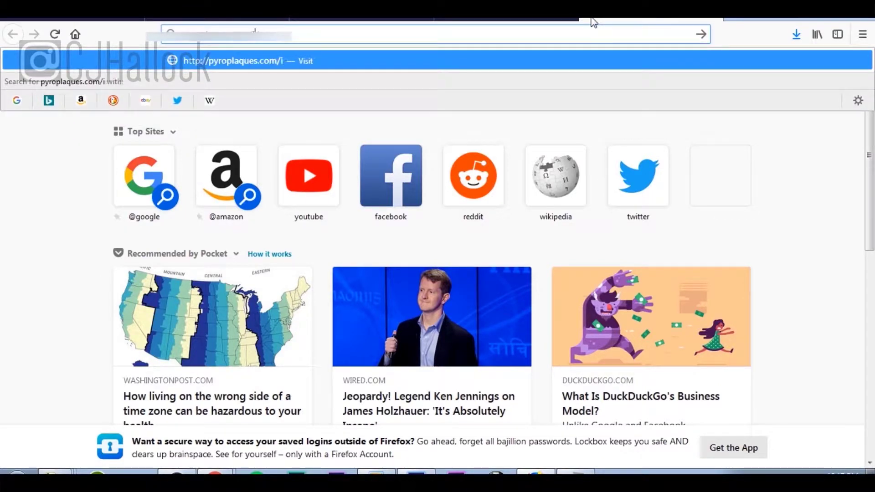
type("nstaller.php")
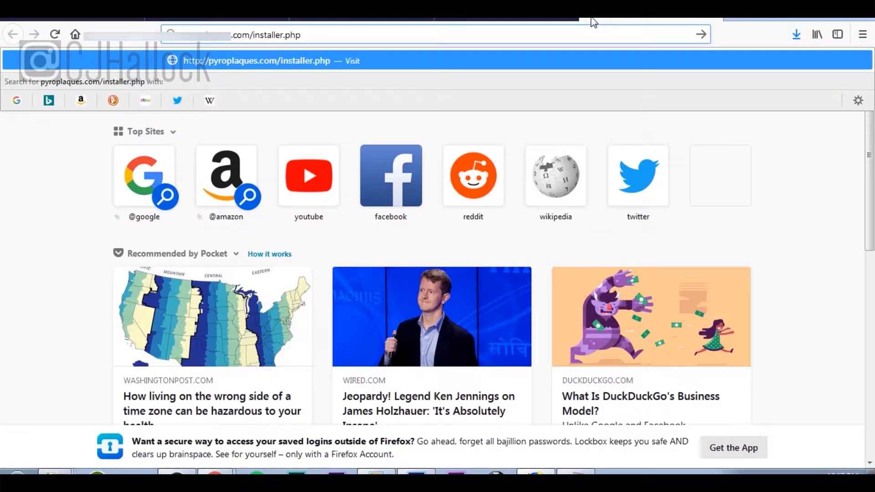
key("Return")
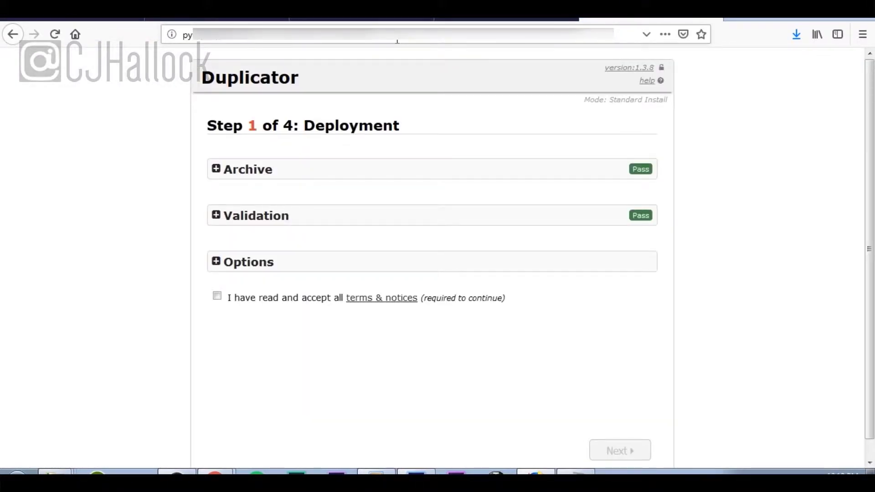
Accept the terms, extract the archive, test the database and install it, confirming the overwrite.
left_click(217, 297)
left_click(598, 449)
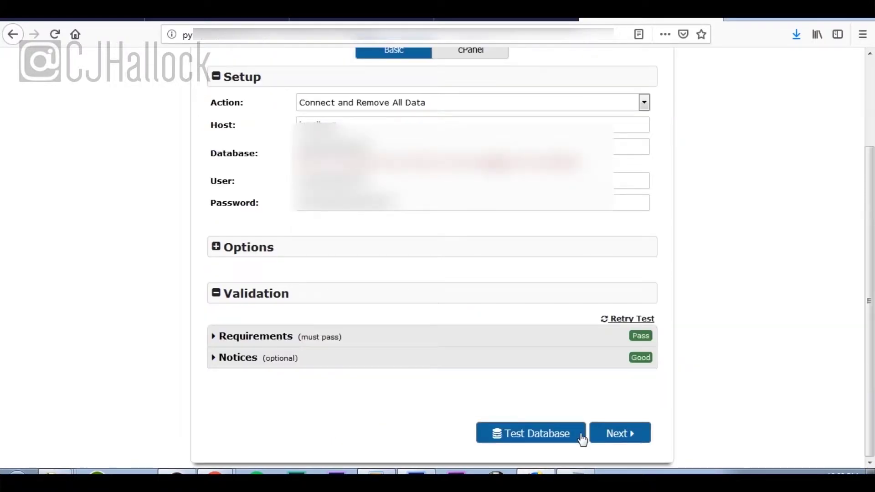
left_click(583, 438)
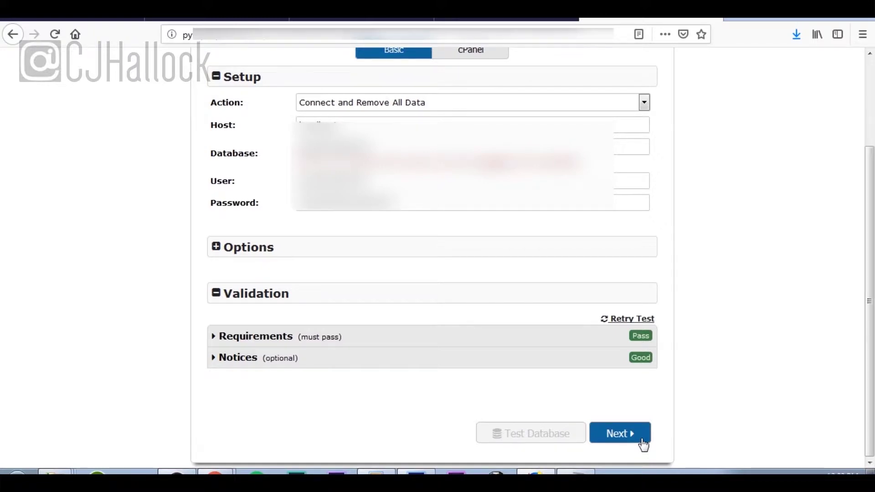
left_click(643, 444)
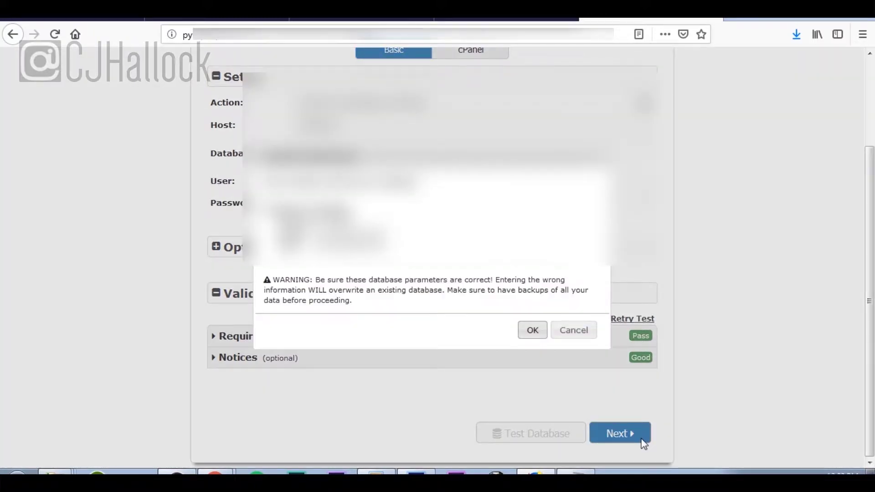
left_click(532, 330)
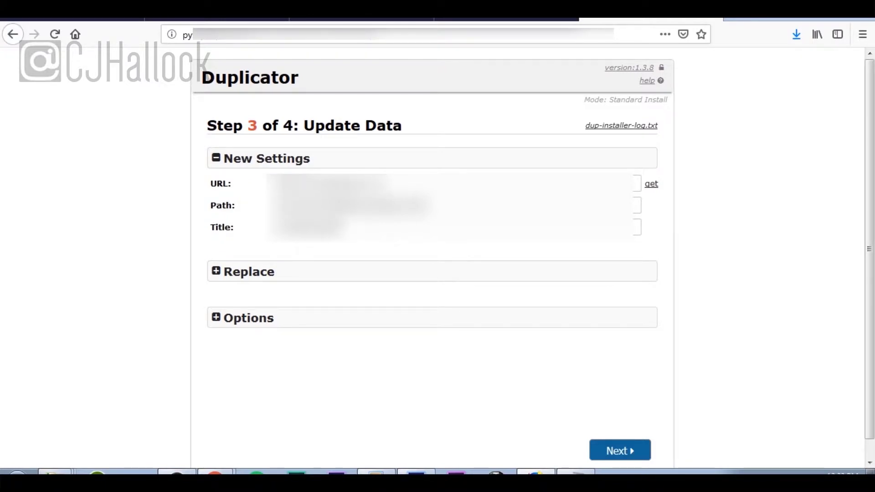
Replace the site title with 'site'.
left_click_drag(340, 227, 245, 220)
key("BackSpace")
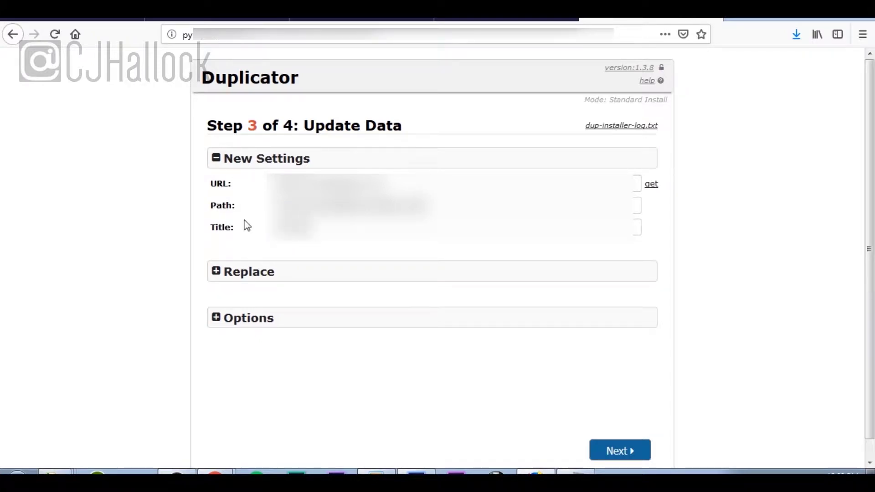
type("site")
Enter the new admin username, password and e-mail, then continue the install.
left_click(254, 326)
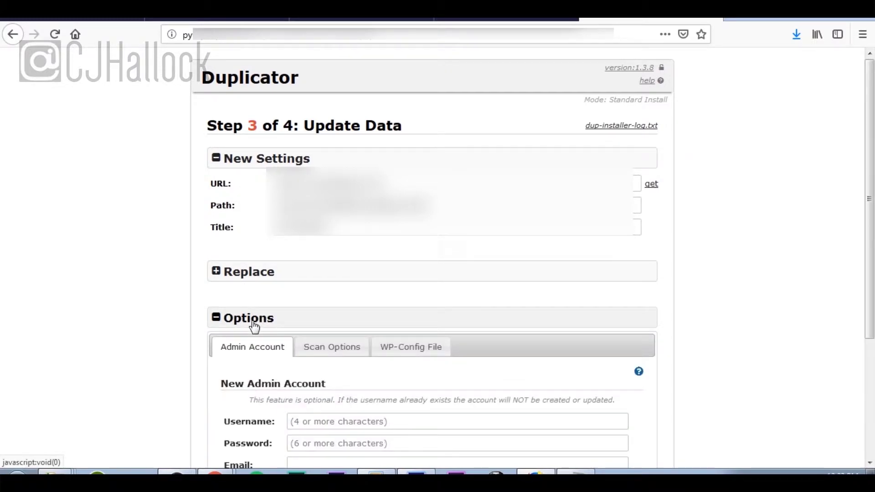
scroll(253, 324, "down", 3)
left_click(306, 260)
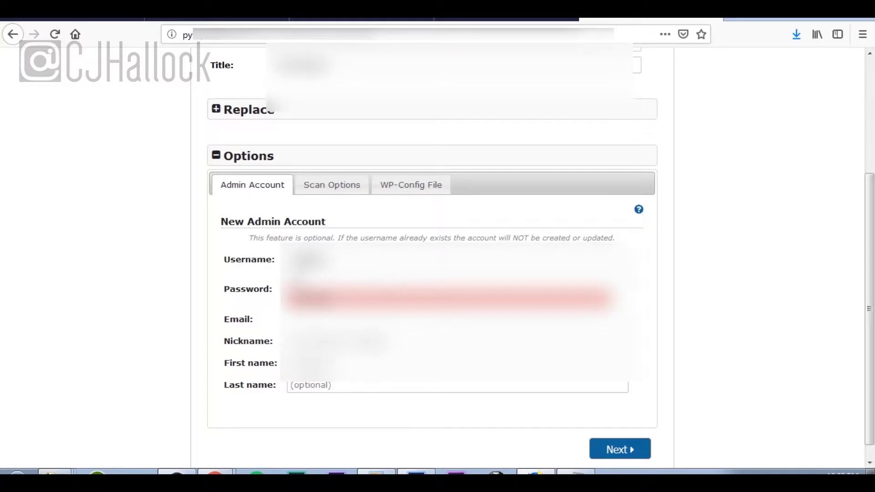
type("••••")
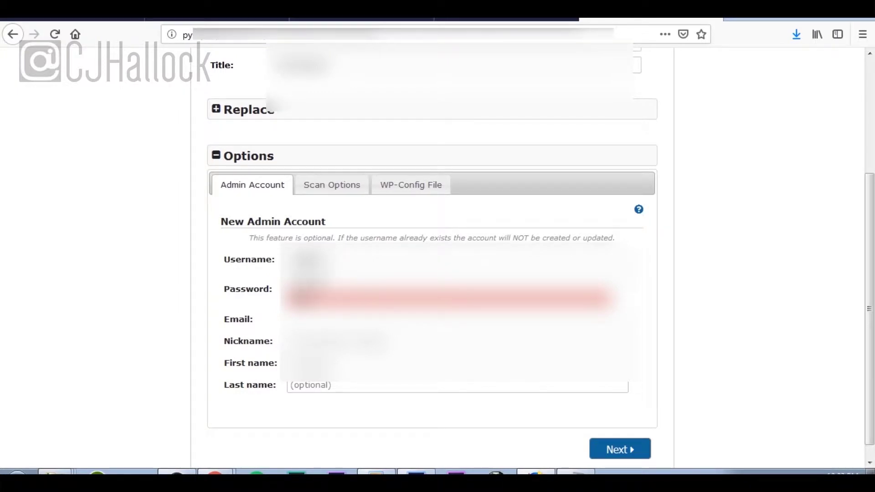
type("••")
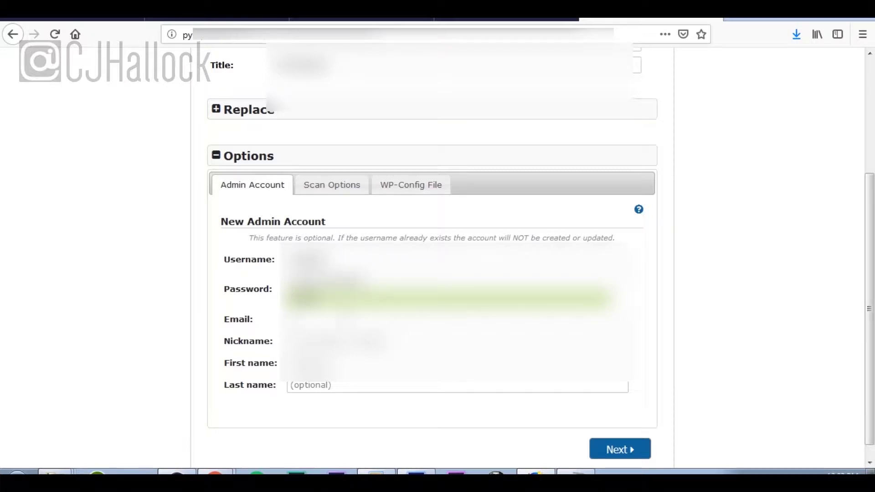
type("admin")
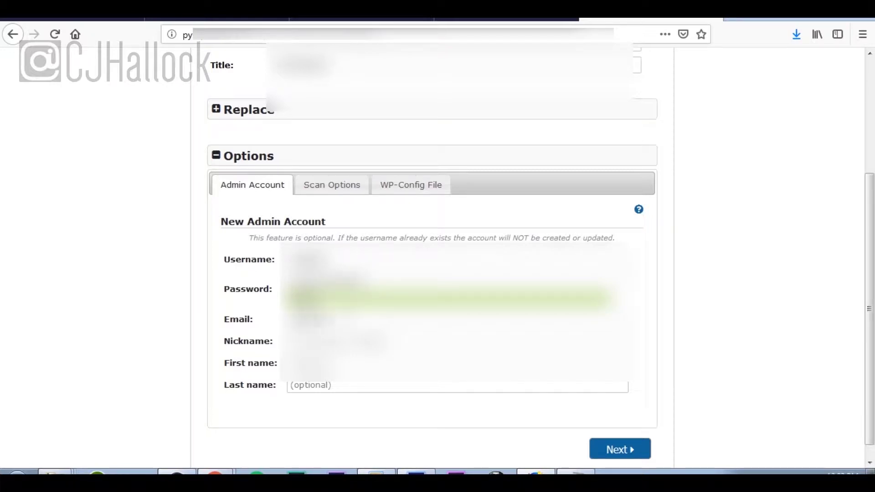
type("@example.com")
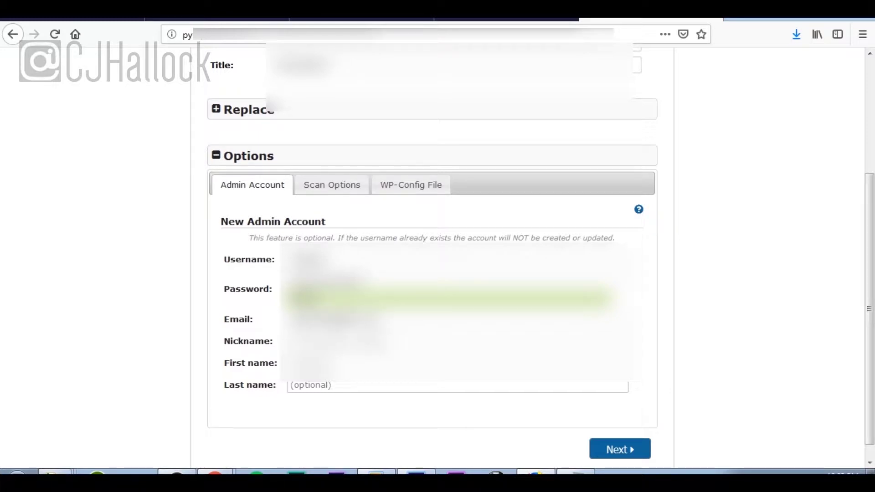
left_click(598, 447)
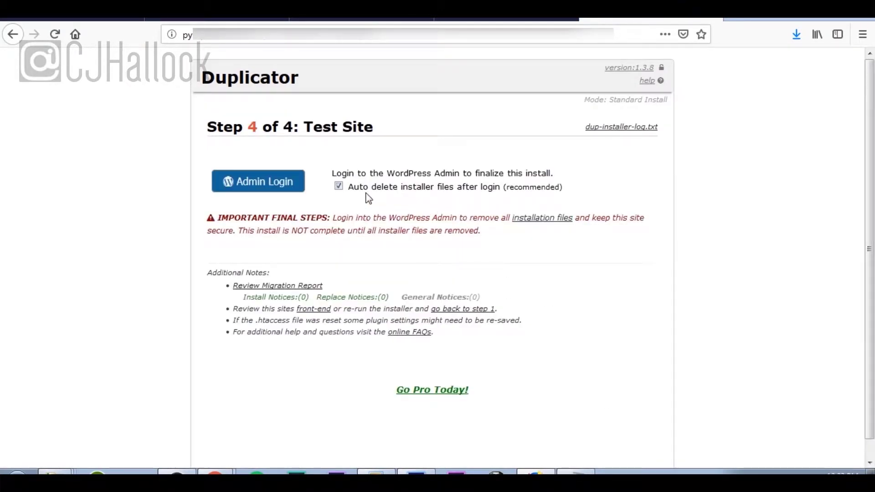
Log in to the migrated site with the admin username and password.
left_click(275, 191)
key("Tab")
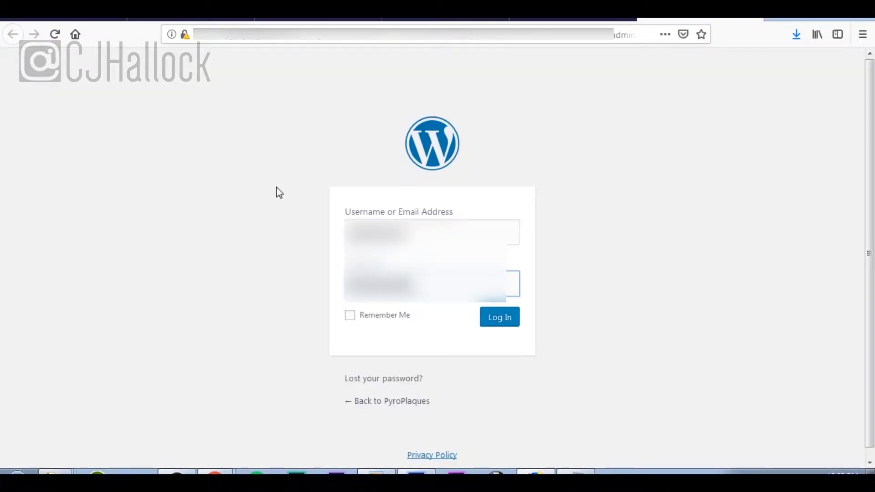
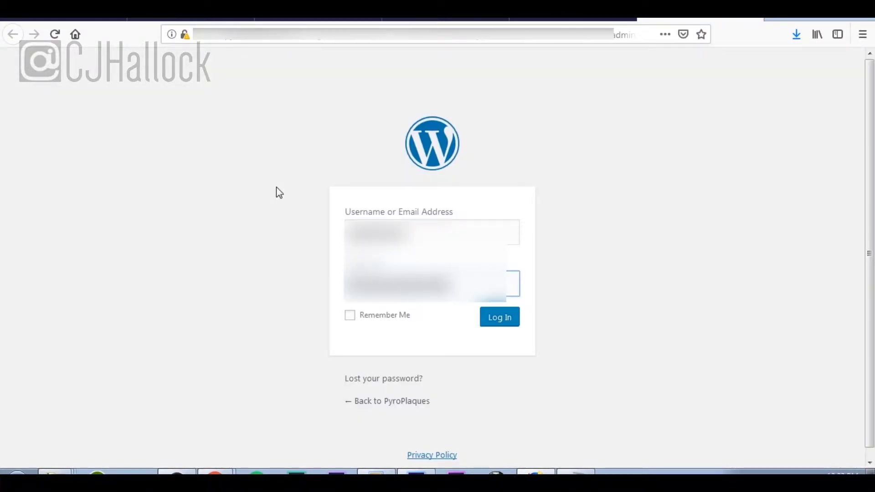
key("Return")
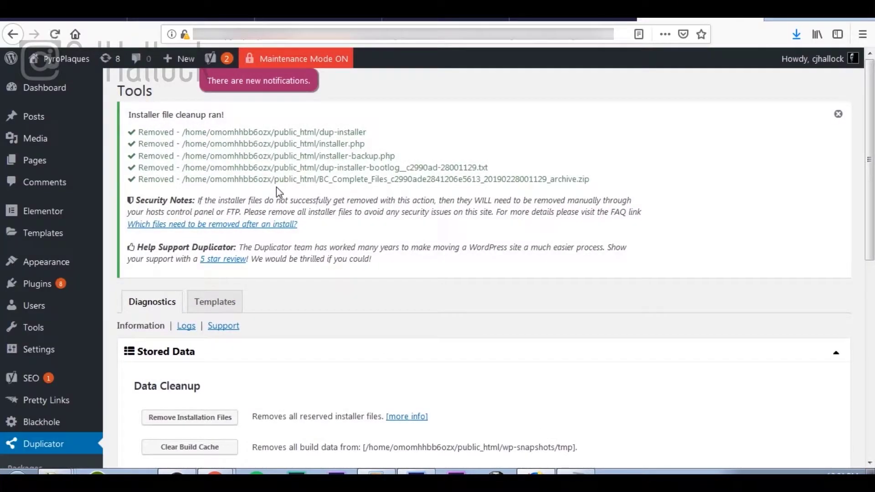
Remove the leftover installation files, view Duplicator > Packages, and return to the Dashboard.
scroll(277, 187, "down", 5)
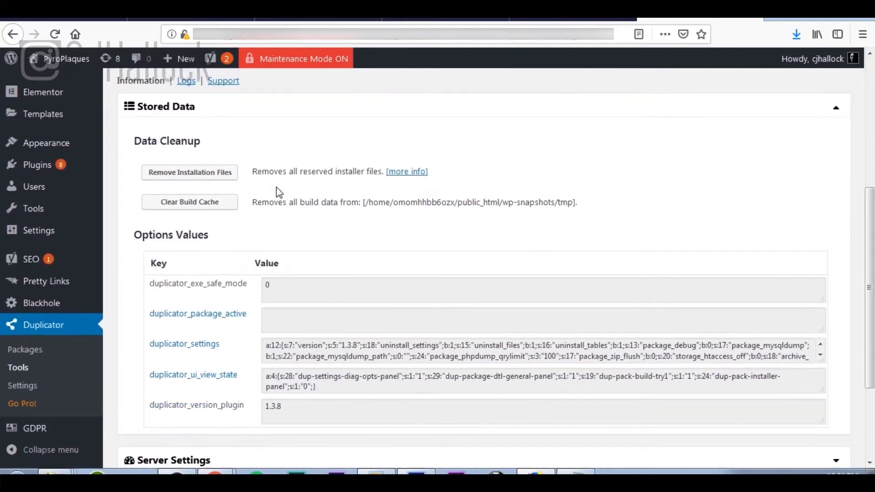
left_click(231, 158)
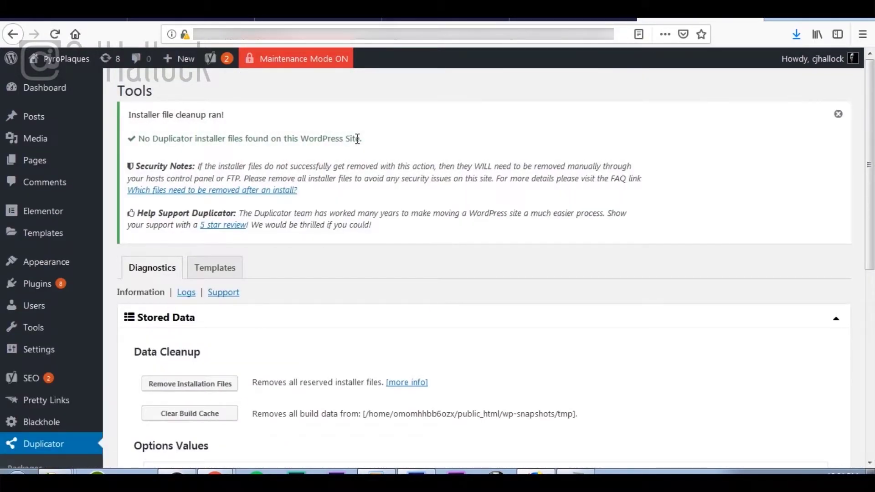
scroll(356, 138, "down", 3)
scroll(356, 138, "down", 4)
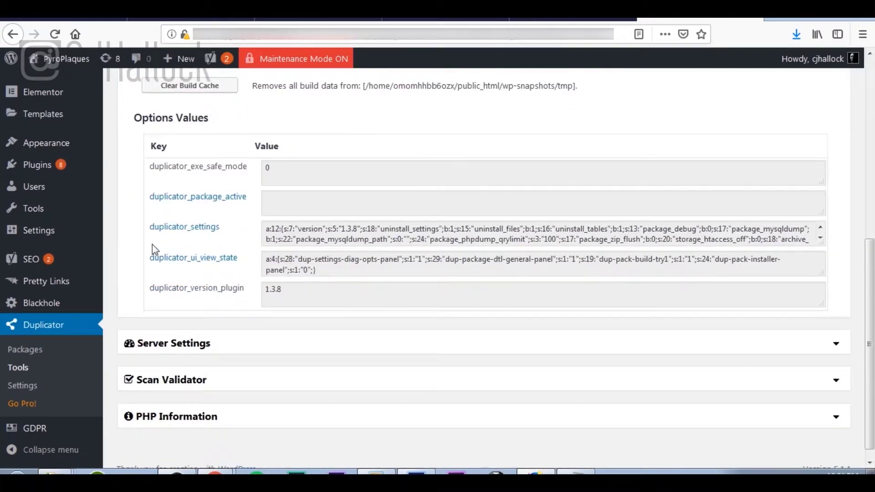
left_click(78, 353)
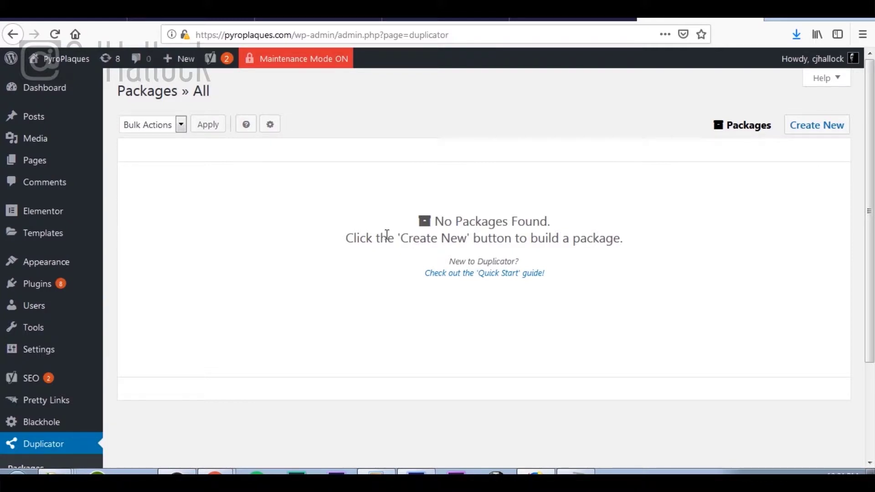
left_click(62, 91)
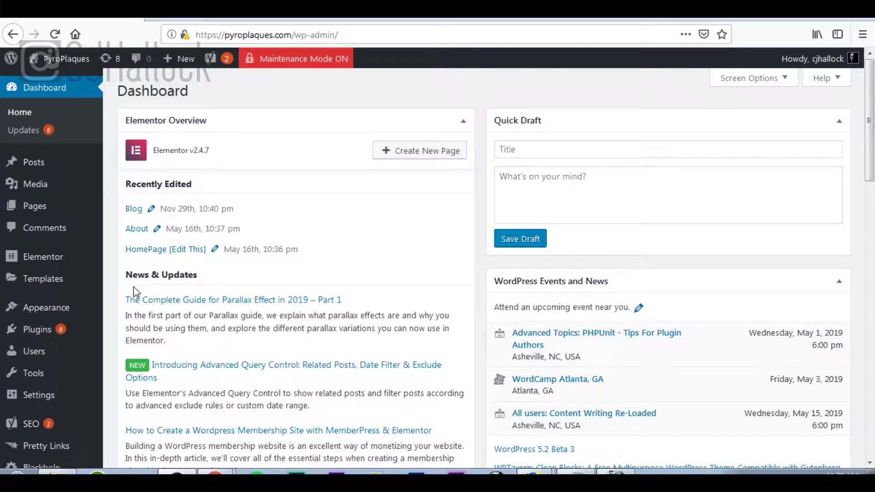
Open Appearance > Customize for the PyroPlaques site.
mouse_move(63, 316)
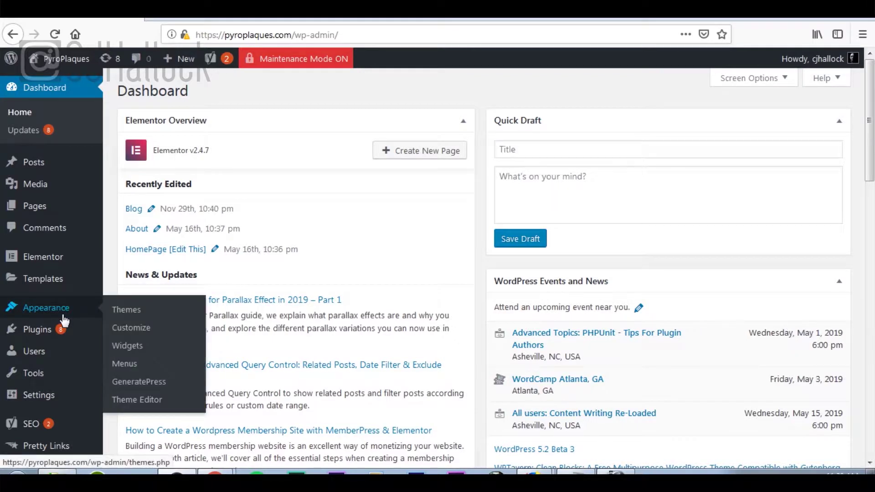
left_click(128, 332)
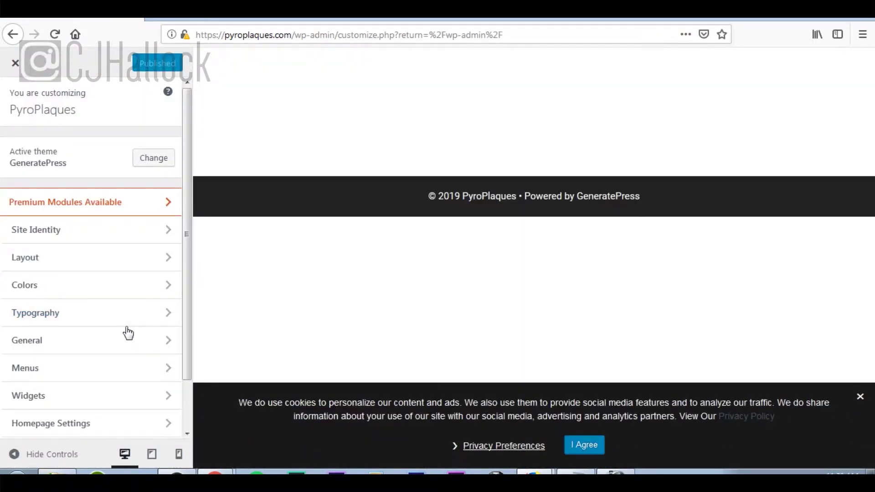
In Site Identity, paste 'Pyrography • Art By Hand With Fire' as the tagline and start choosing a logo.
left_click(114, 231)
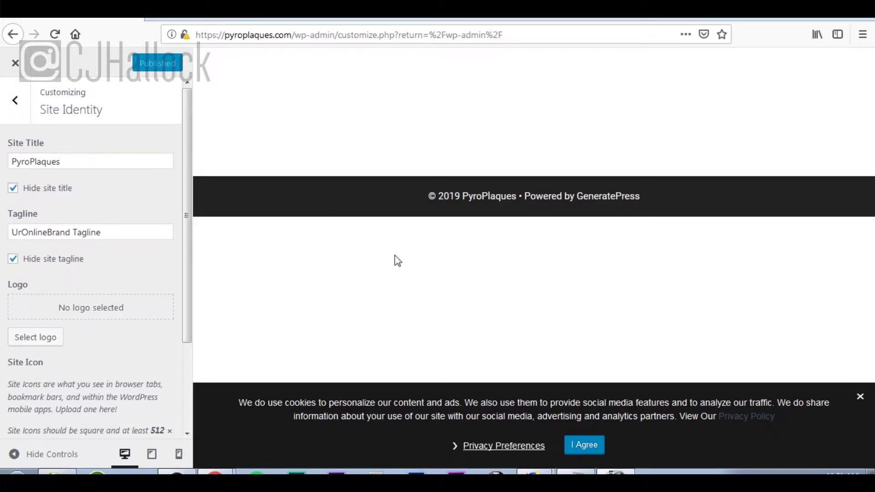
left_click_drag(145, 233, 13, 234)
type("Pyrography • Art By Hand With Fire")
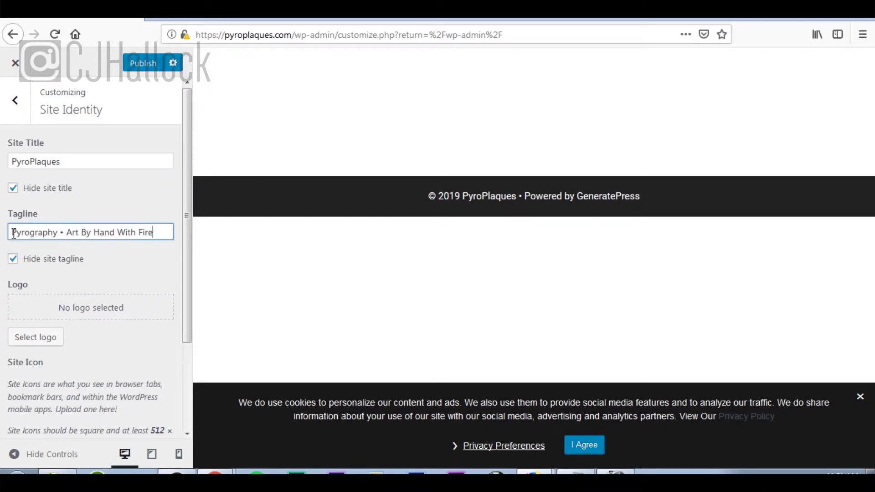
scroll(162, 276, "down", 1)
scroll(161, 272, "down", 1)
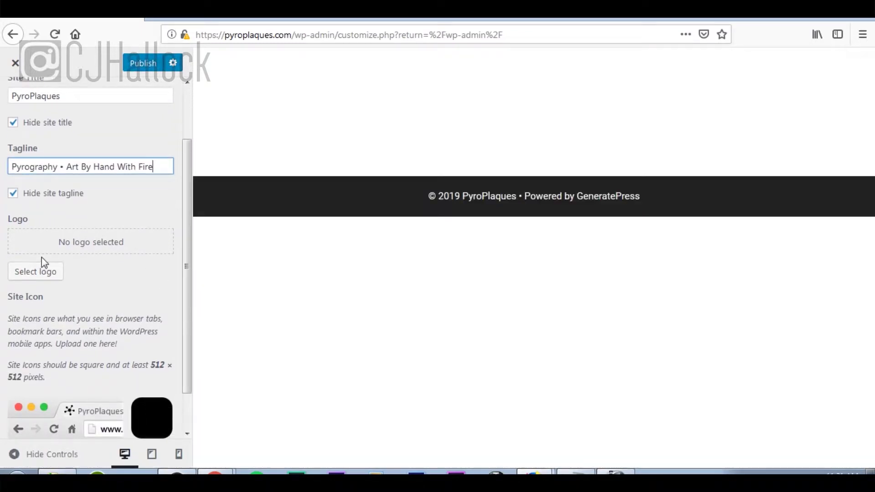
left_click(45, 272)
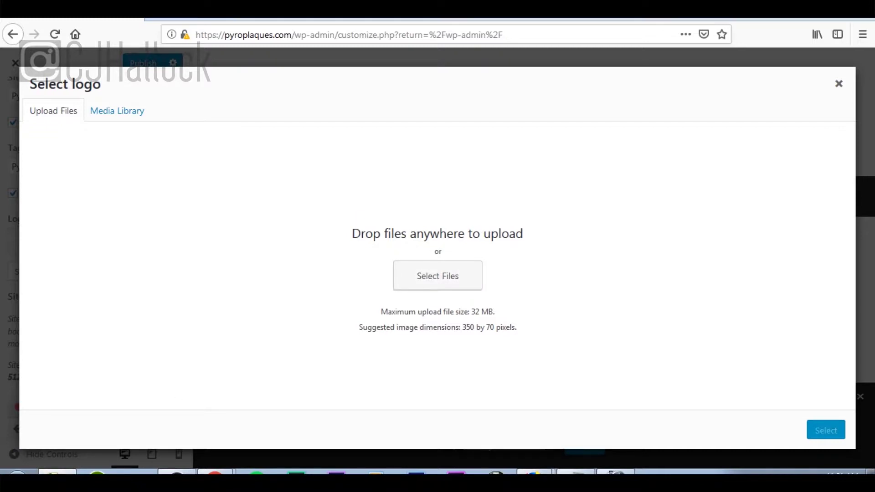
Upload Pyro-Plaques-Woodburning-Regular-Logo.png into the Select logo media dialog.
left_click_drag(1, 248, 156, 256)
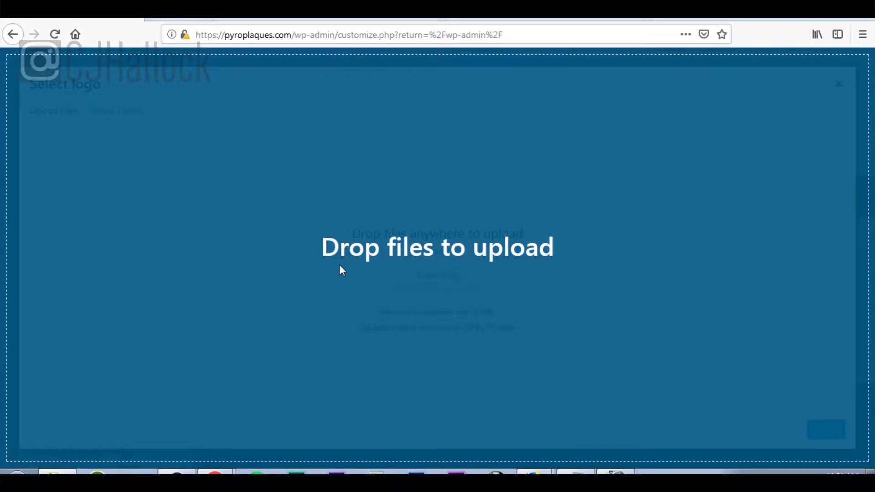
left_click_drag(339, 266, 339, 266)
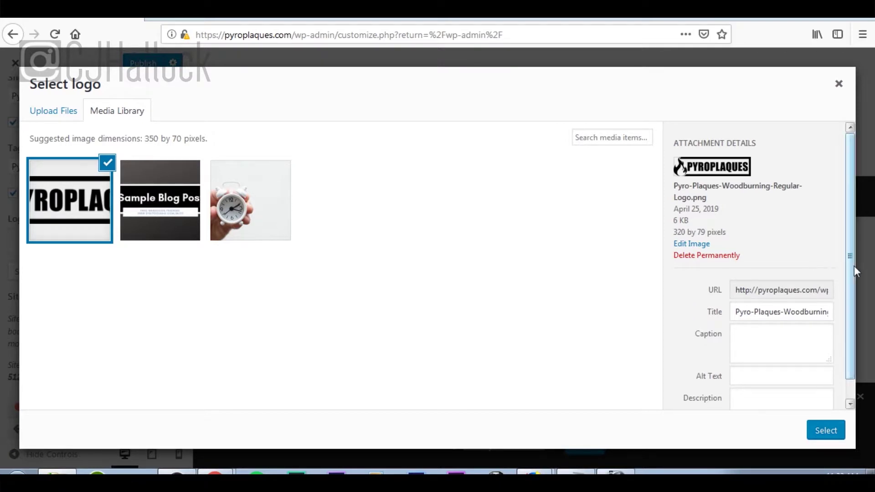
left_click_drag(852, 268, 847, 311)
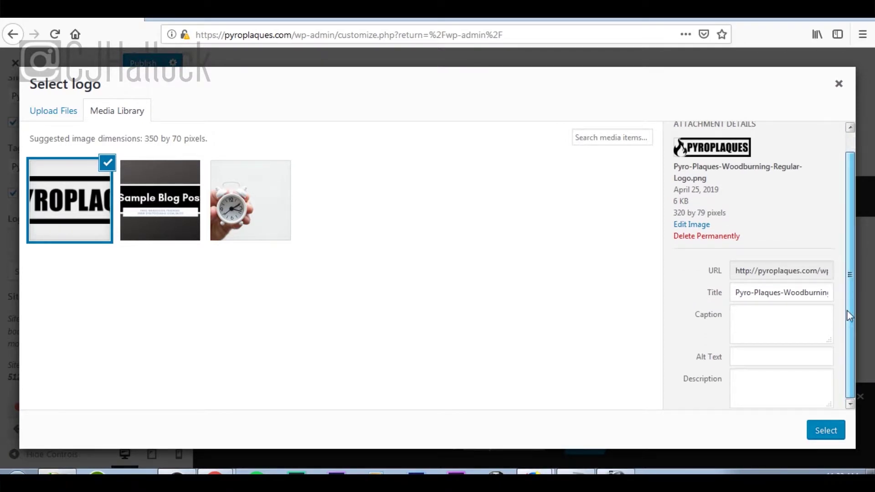
left_click(795, 358)
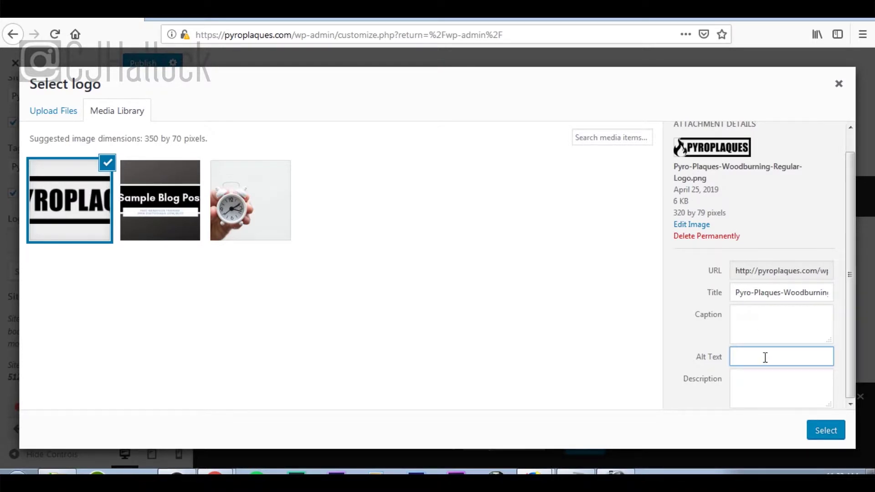
Give the logo alt text 'Pyro Plaques logo' and description 'this is the regular logo for pyro plaques', then select it.
type("Pyropla")
key("BackSpace")
key("BackSpace")
key("BackSpace")
type("Plaques logo")
key("Tab")
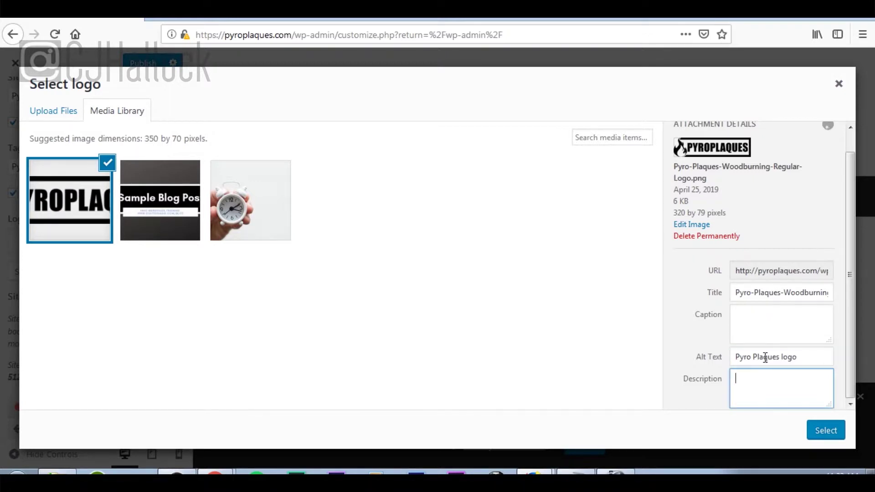
type("this is")
type("the regular logo for pyro plaques")
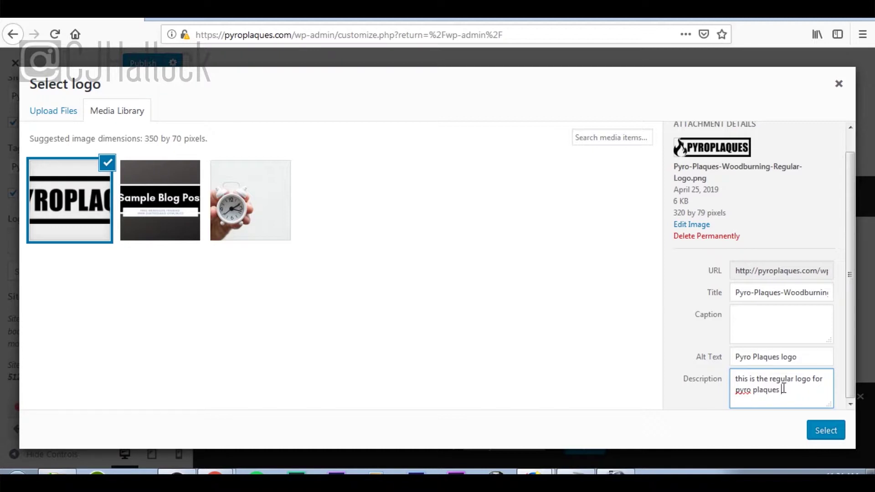
left_click(832, 434)
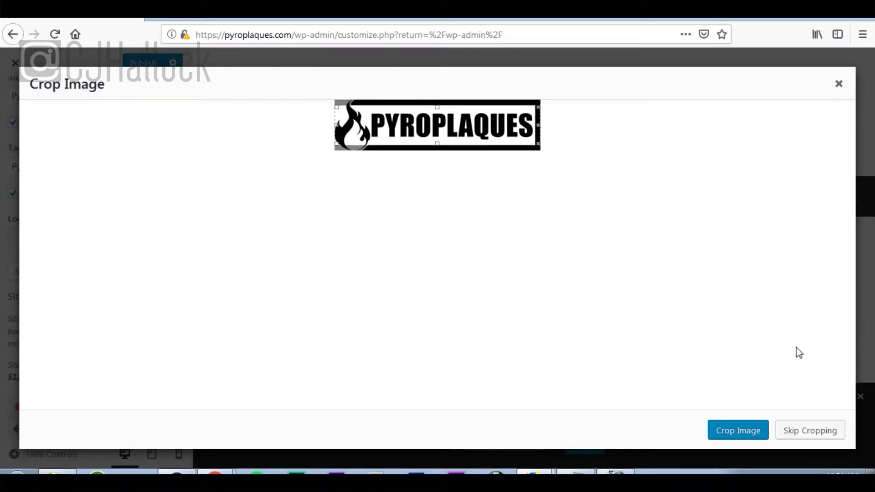
Skip cropping so the PyroPlaques image becomes the site logo as-is.
left_click(805, 436)
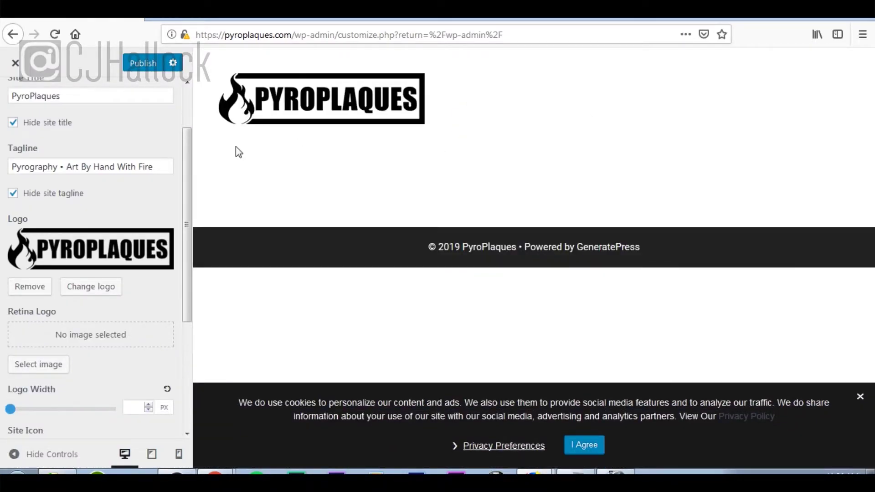
Upload the retina logo image file for the Retina Logo setting.
left_click(31, 369)
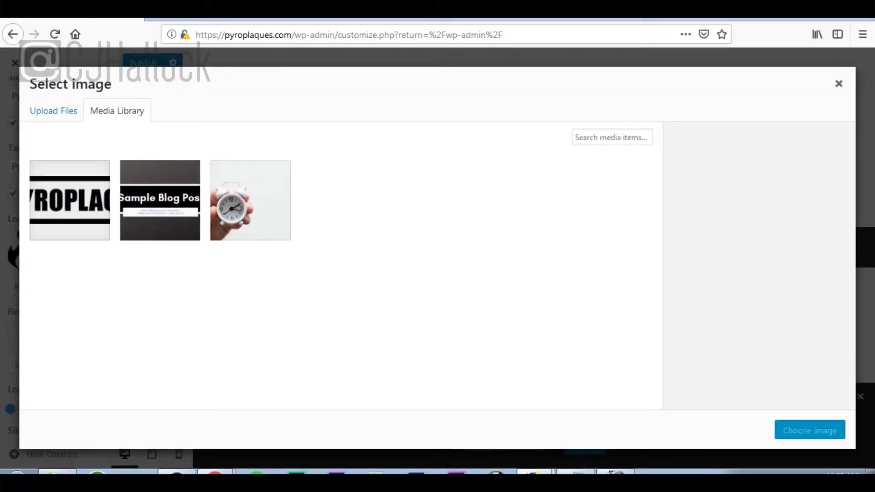
left_click(66, 117)
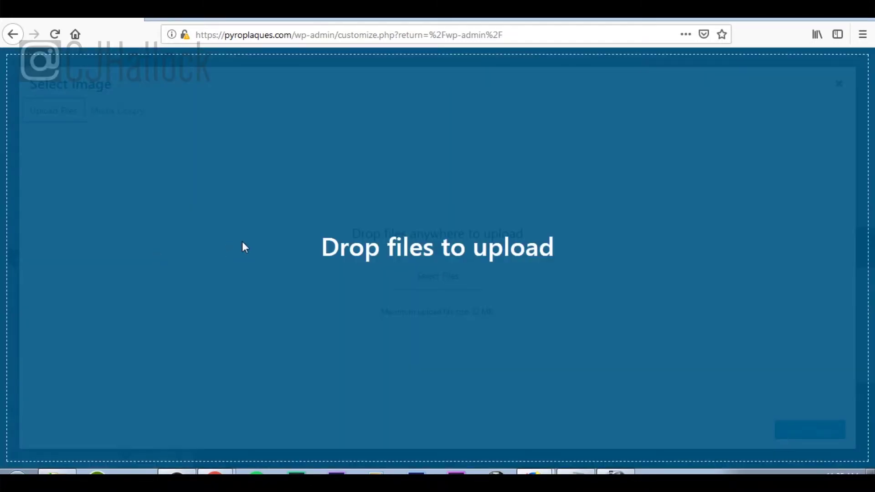
left_click_drag(241, 246, 242, 246)
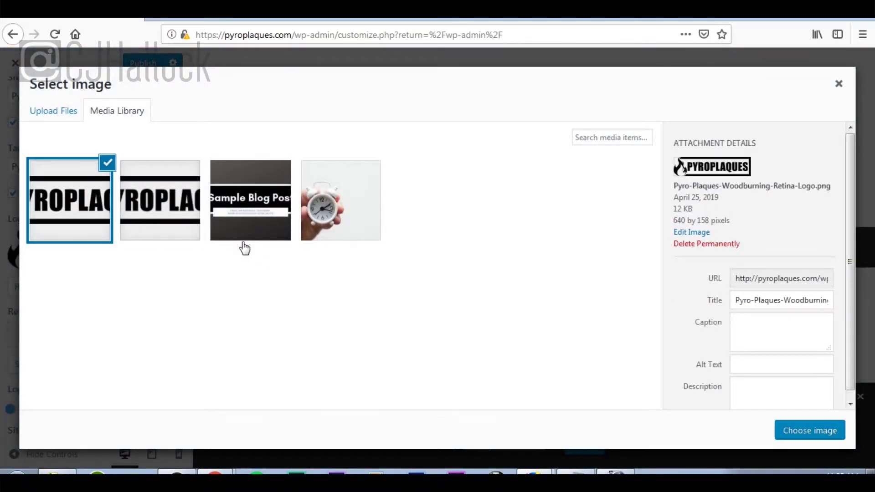
Give the retina logo alt text and description 'this is the retina logo for pyroplaques', then choose it.
left_click(791, 365)
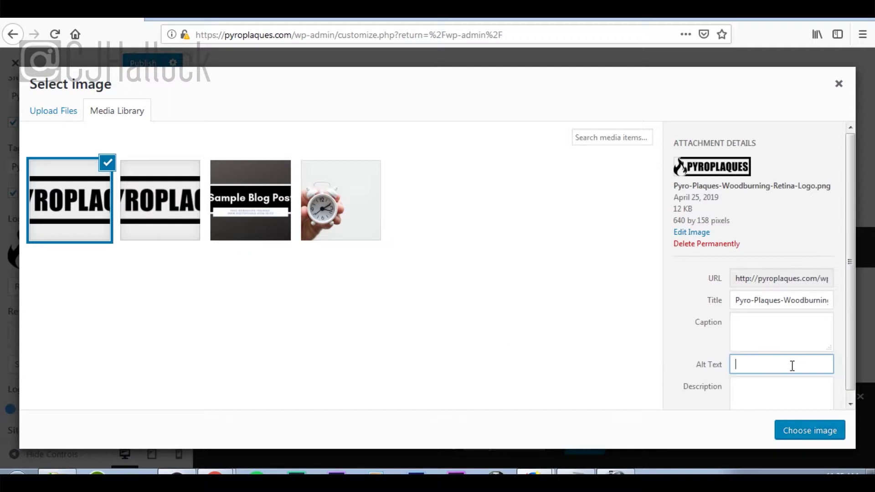
type("pyropl")
type("aques retina logo")
key("Tab")
type("this is")
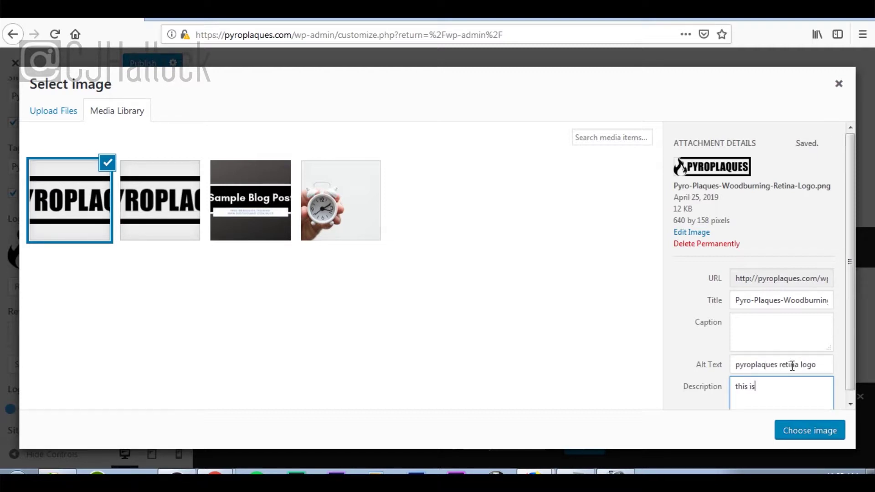
type(" the retina logo for")
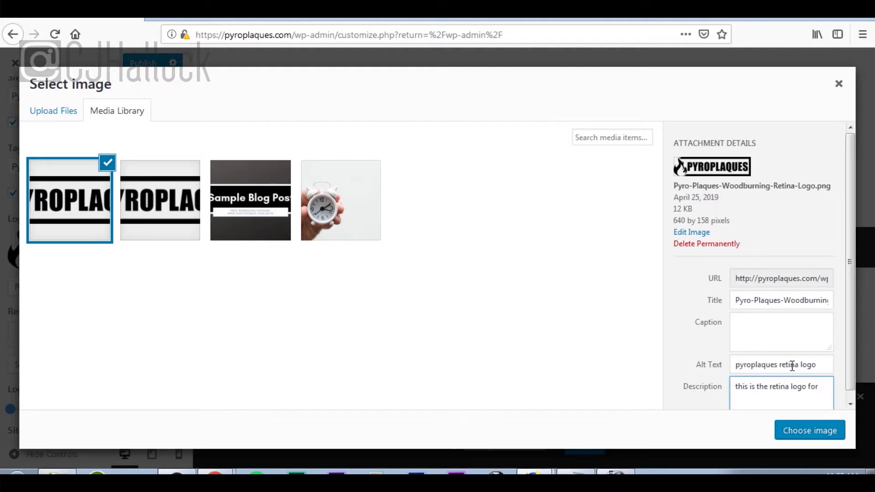
type(" pyroplaques")
left_click(828, 431)
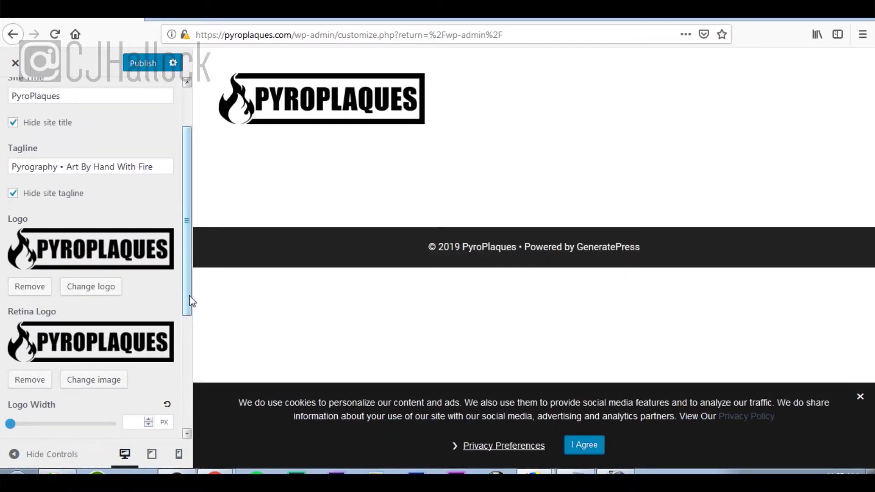
Upload the flame app icon image as a replacement Site Icon.
left_click_drag(191, 301, 190, 430)
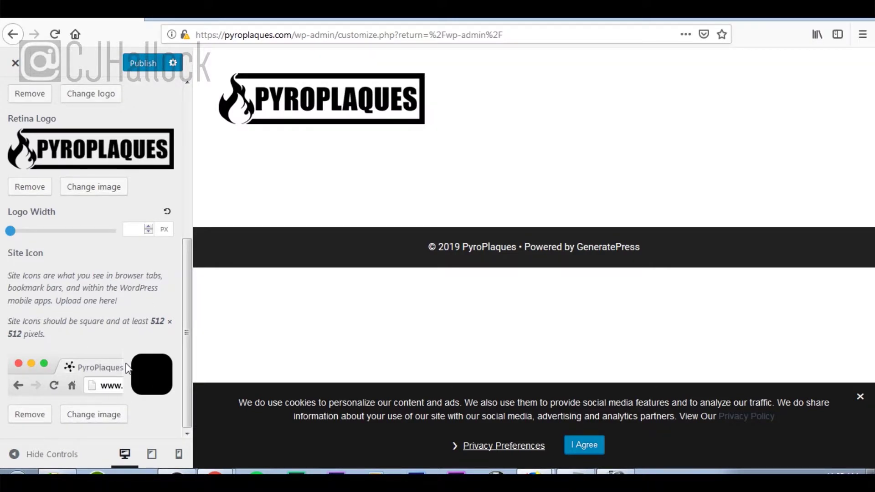
left_click(110, 422)
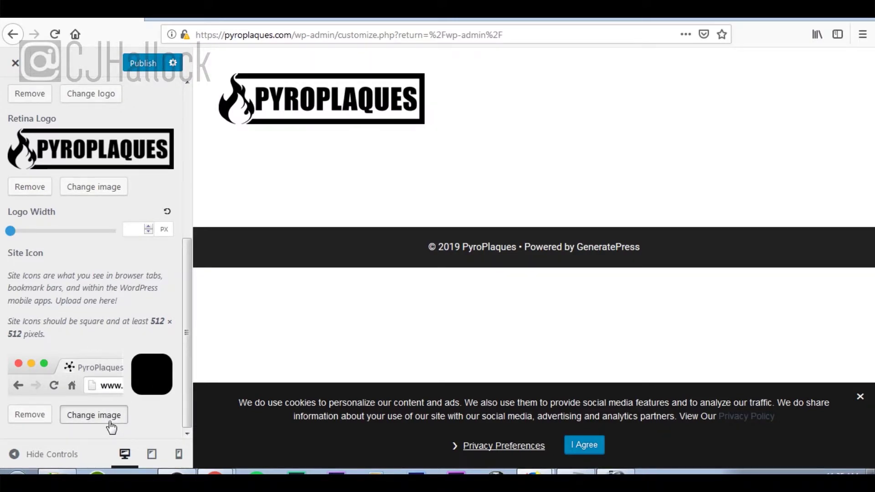
left_click(65, 119)
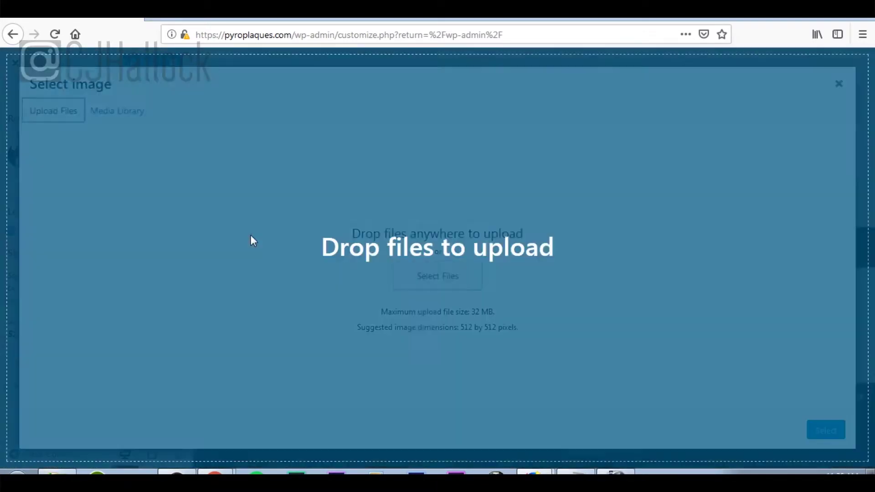
left_click_drag(250, 234, 379, 250)
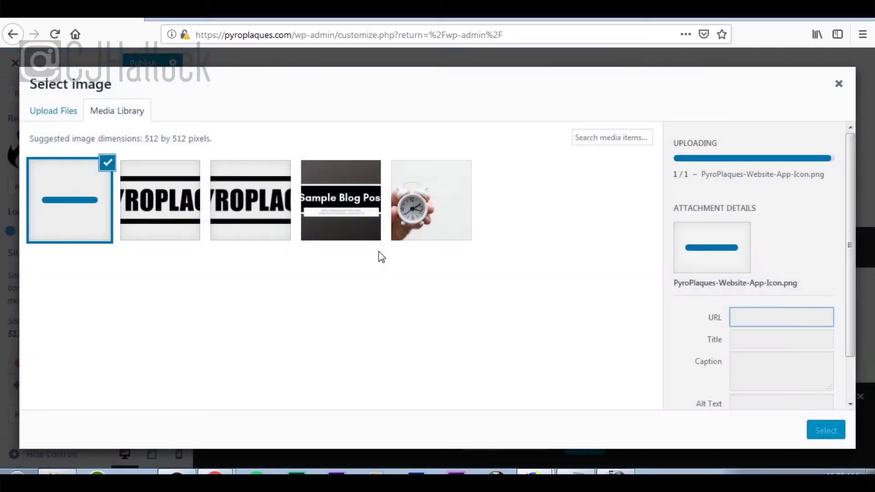
Give the icon alt text 'pyroplaques icon' and description 'pyroplaques website app icon', then select it.
scroll(778, 324, "down", 3)
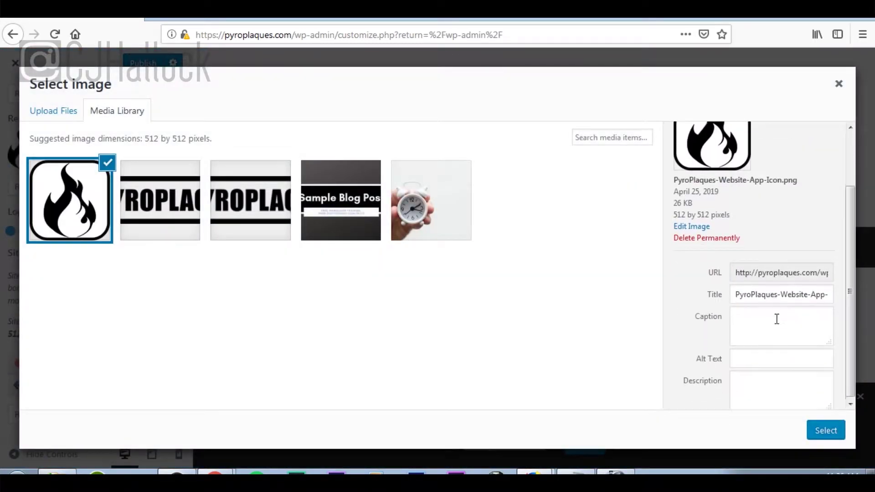
left_click(783, 356)
type("pyroplaq")
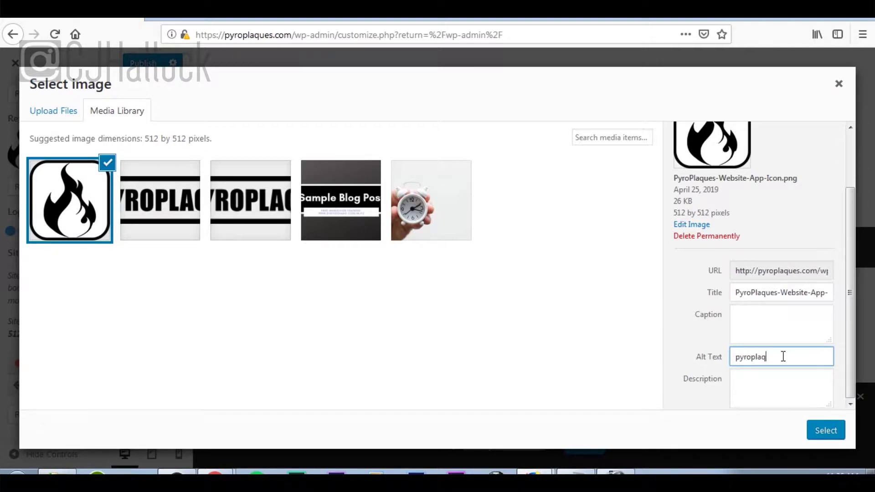
type("ues icon")
key("Tab")
type("p")
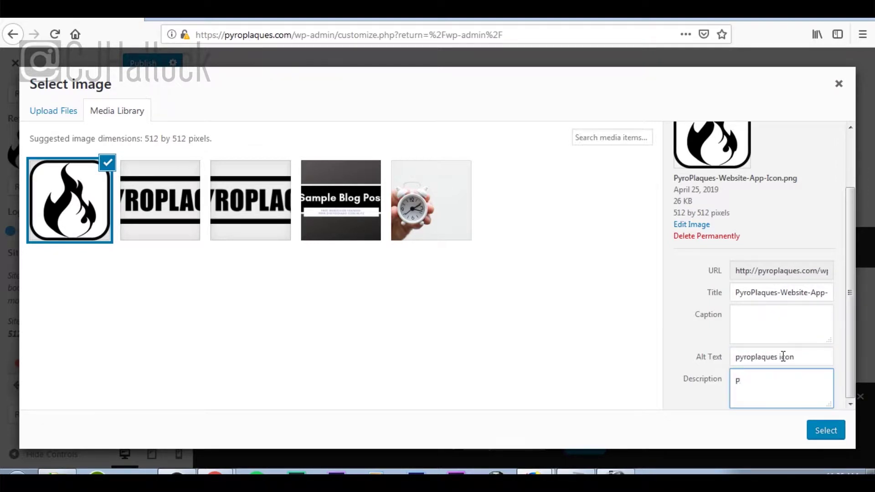
type("yroplaques website app icon")
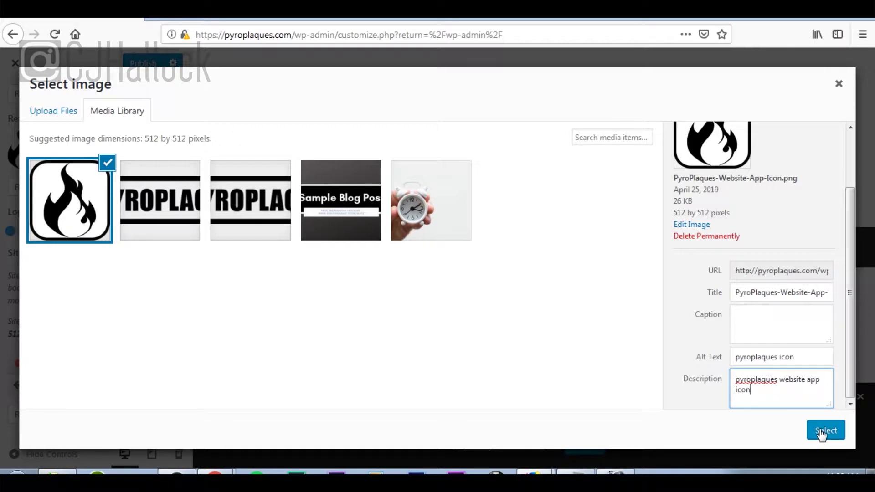
left_click(822, 434)
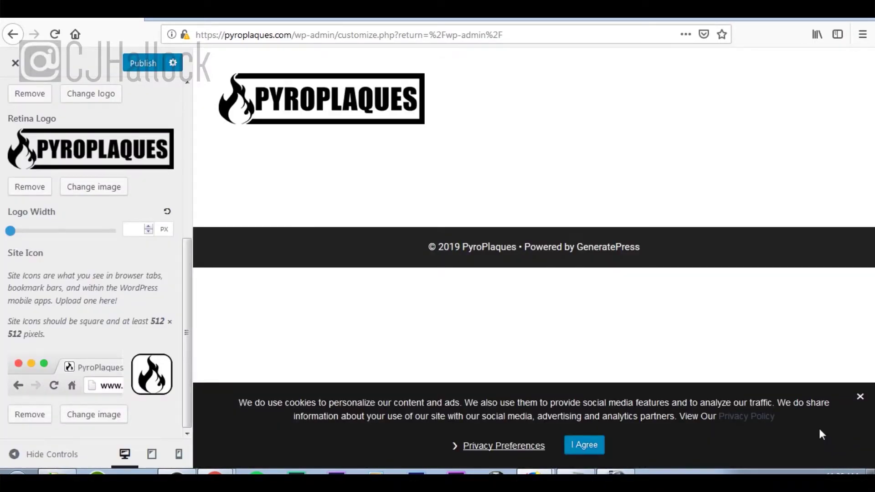
Publish the site identity changes and return to the Customizer sections.
scroll(154, 357, "up", 6)
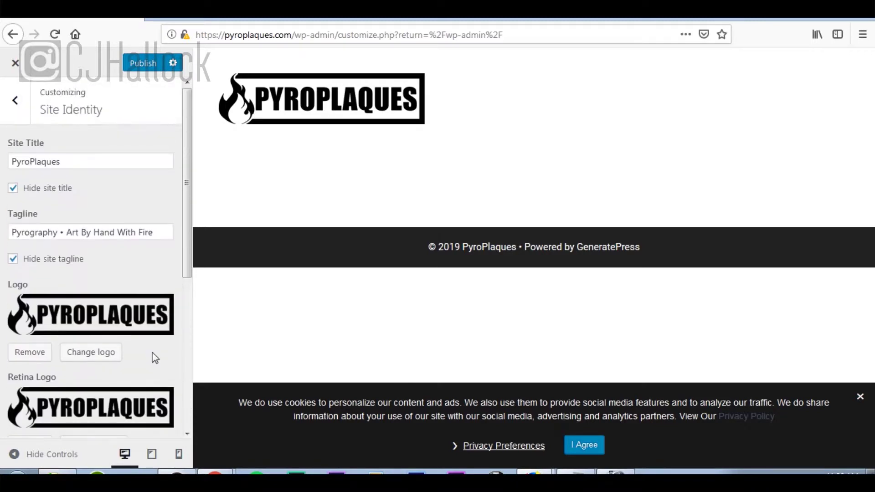
left_click(135, 66)
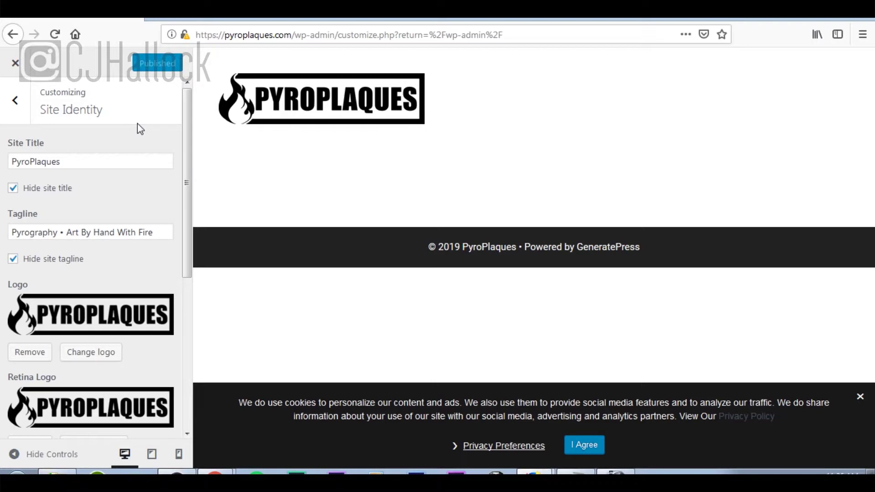
left_click(15, 101)
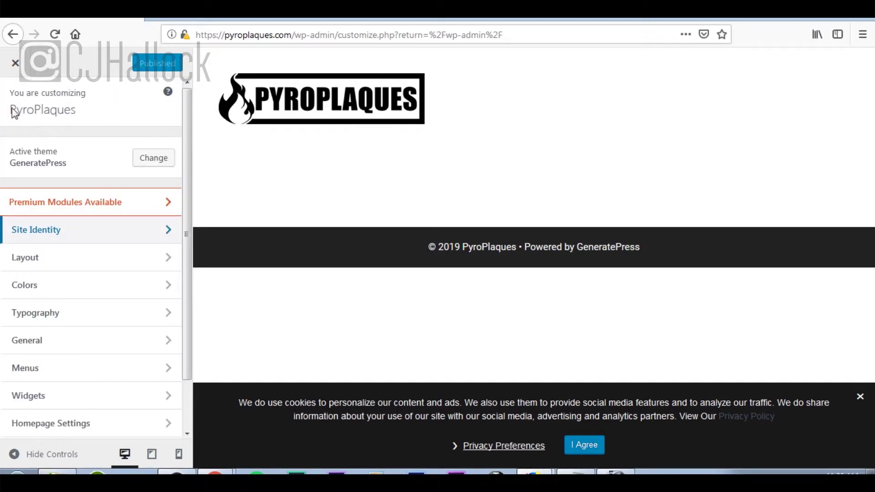
In Colors, try grey page backgrounds before leaving the background white.
left_click(92, 293)
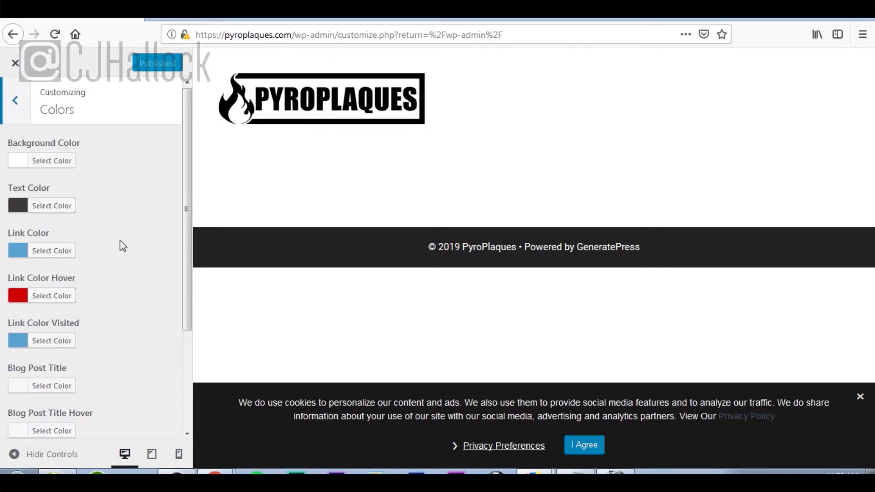
left_click(29, 164)
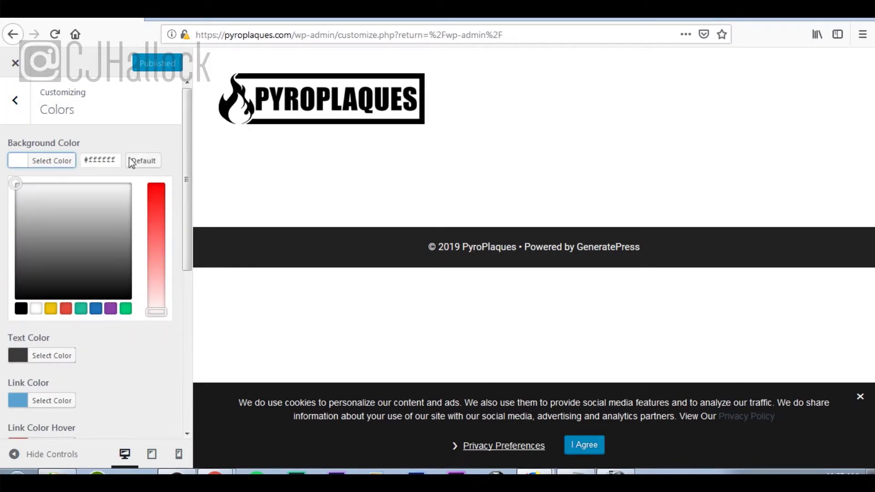
left_click(64, 203)
left_click_drag(63, 203, 90, 271)
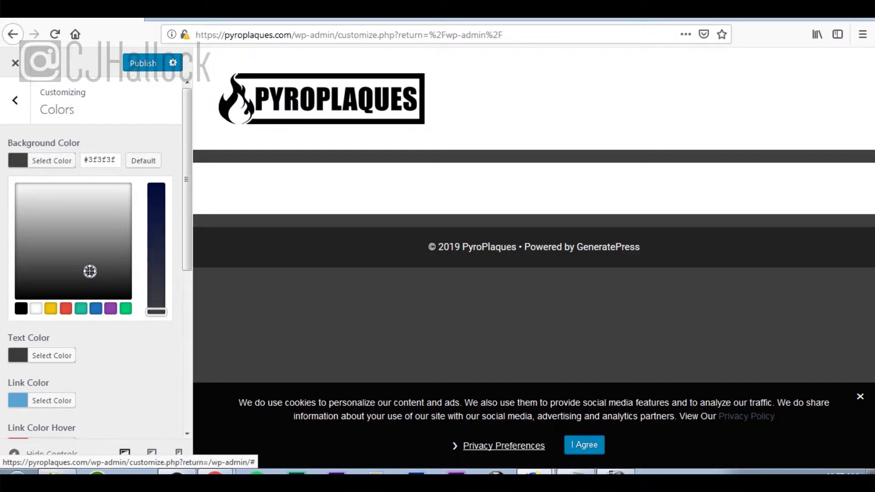
left_click_drag(90, 271, 15, 183)
left_click(117, 146)
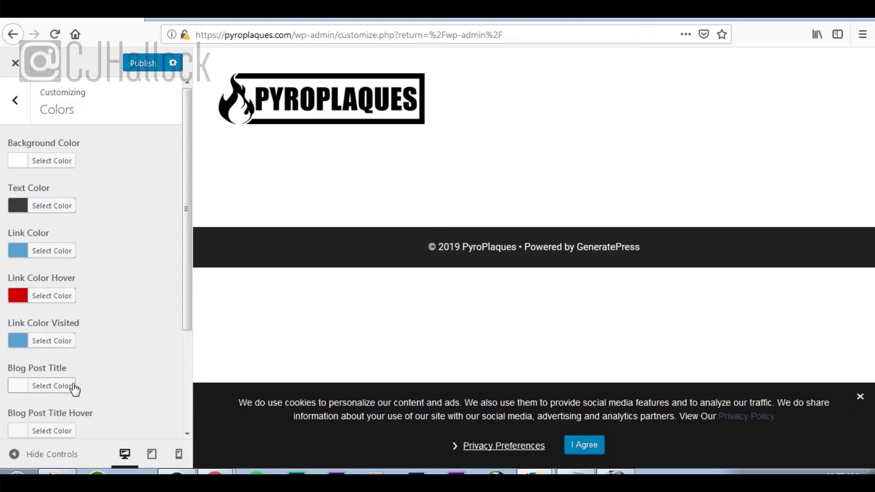
Set the Blog Post Title colour to #212121.
left_click(22, 394)
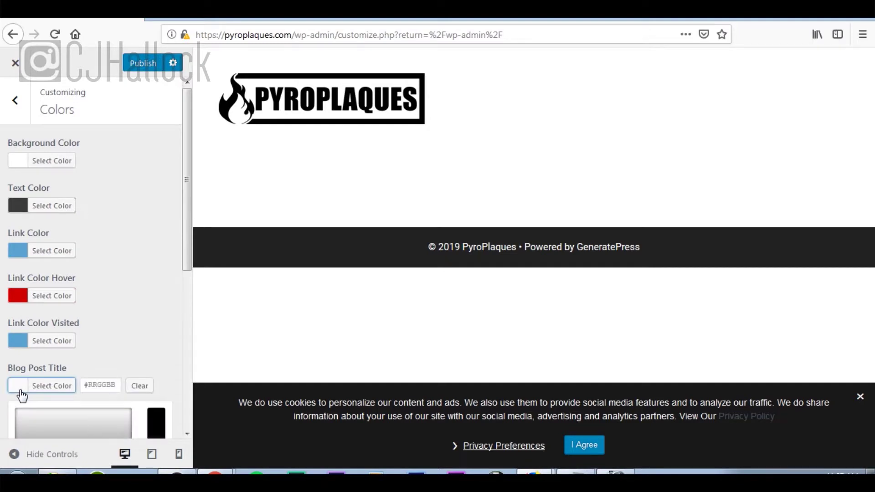
scroll(22, 394, "down", 5)
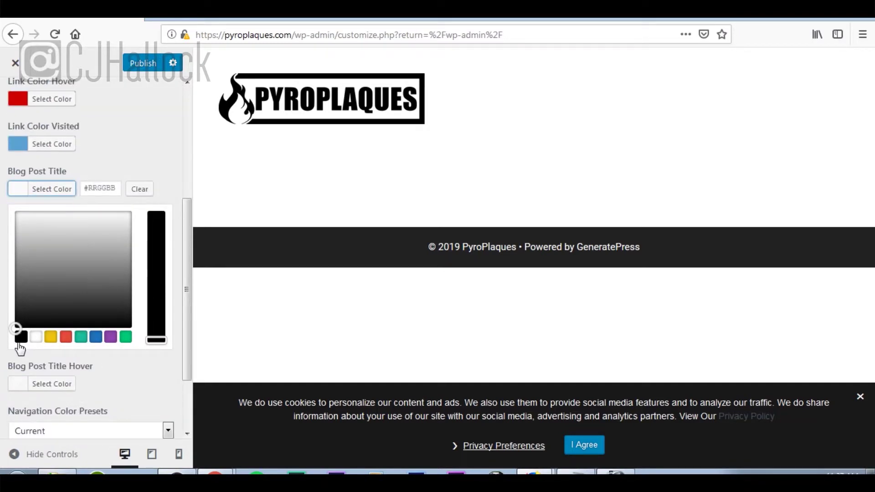
left_click(21, 338)
left_click_drag(15, 328, 11, 314)
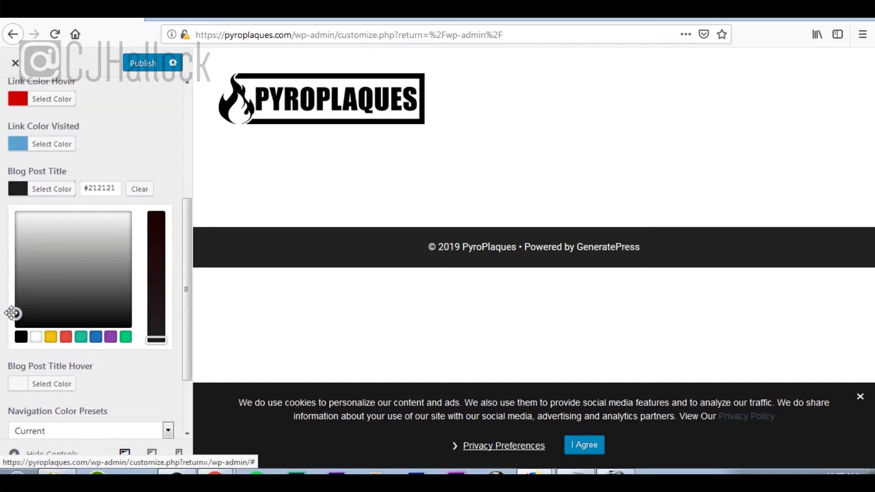
left_click(7, 309)
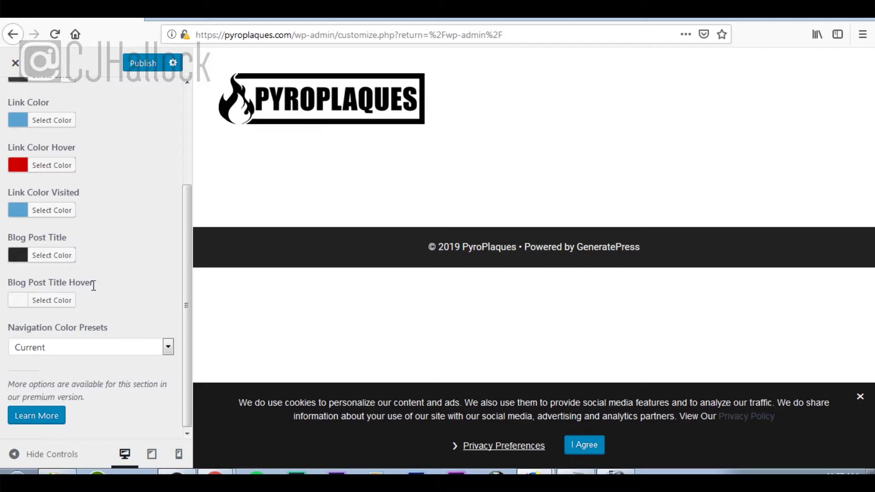
Set Blog Post Title Hover to the red #e74c3c and publish the colour changes.
left_click(23, 301)
scroll(119, 357, "down", 3)
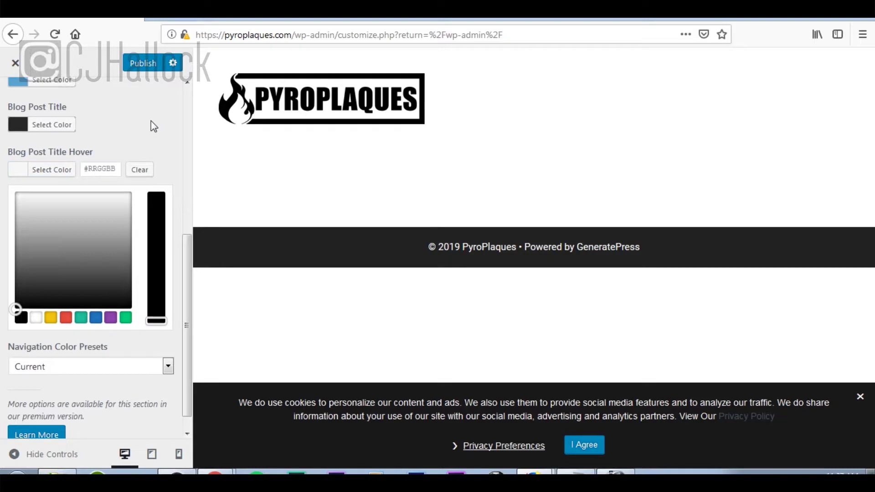
scroll(81, 162, "up", 4)
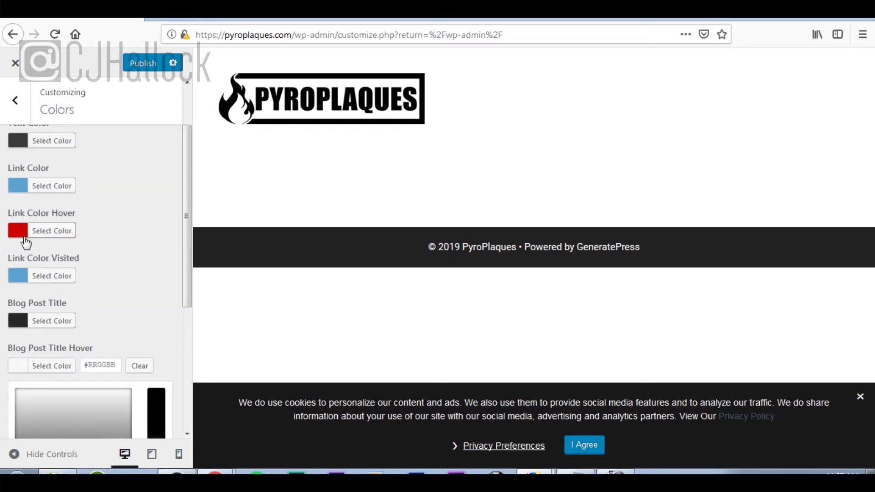
scroll(133, 324, "down", 3)
scroll(133, 324, "down", 1)
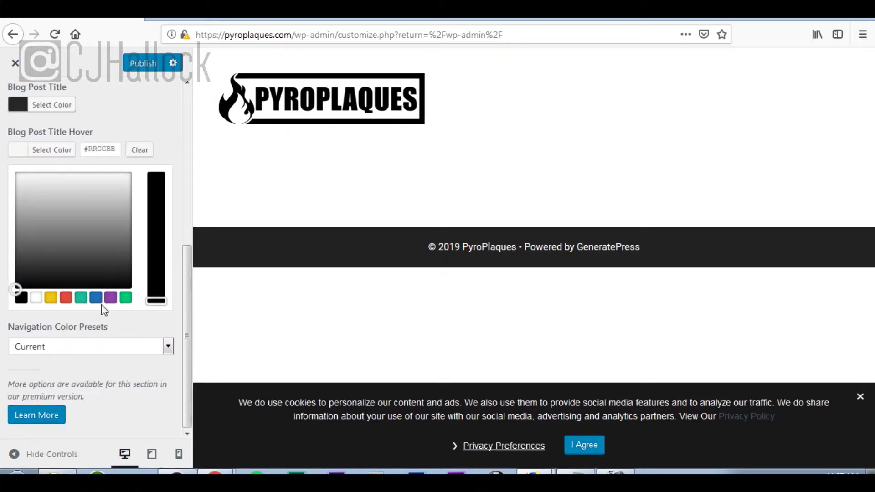
left_click(66, 302)
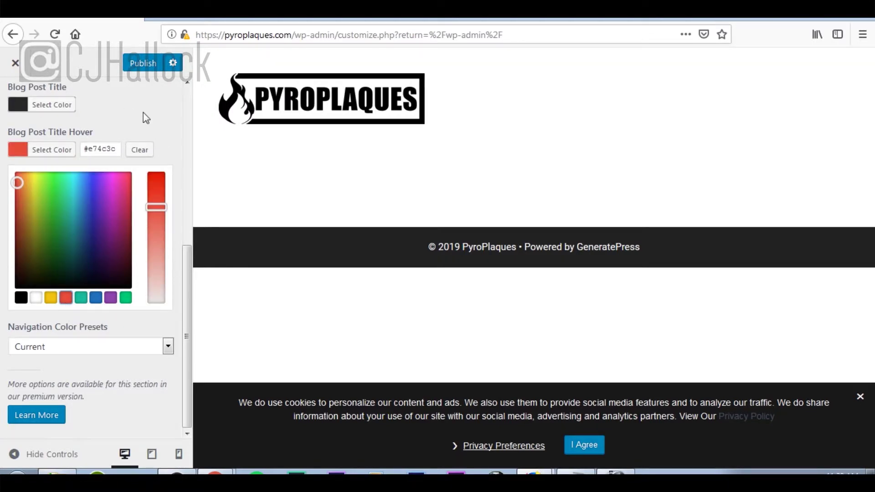
left_click(147, 154)
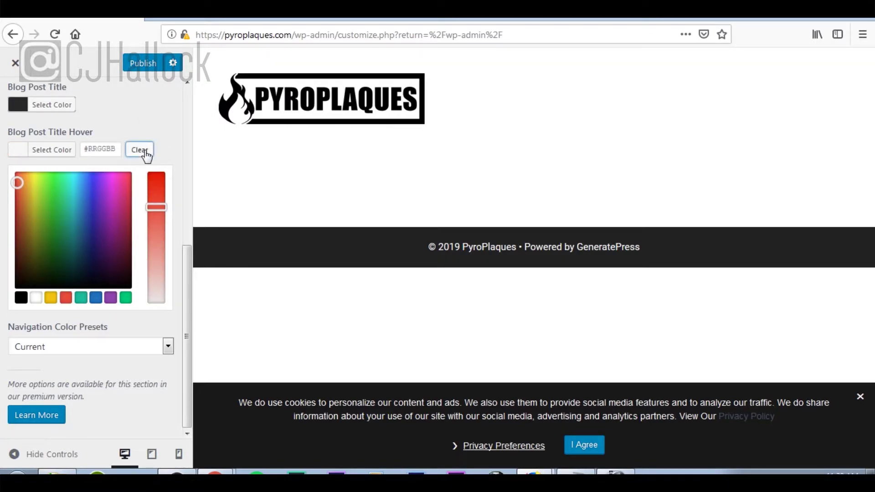
left_click(65, 298)
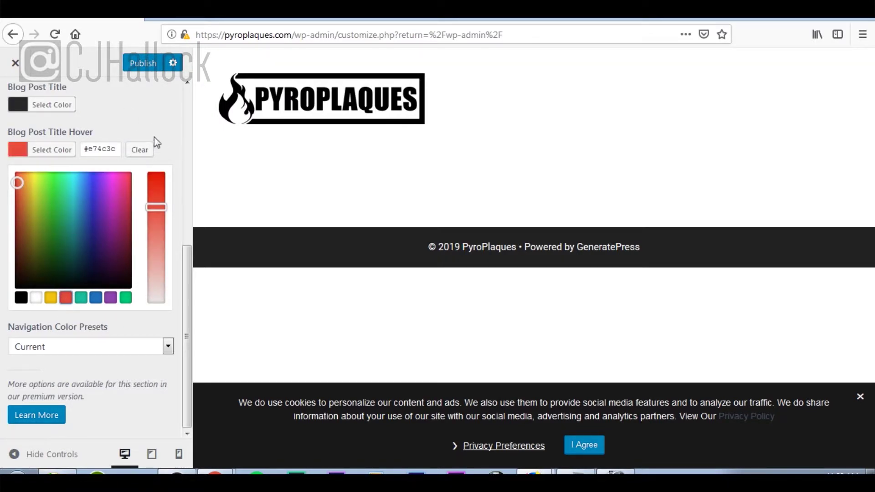
left_click(167, 132)
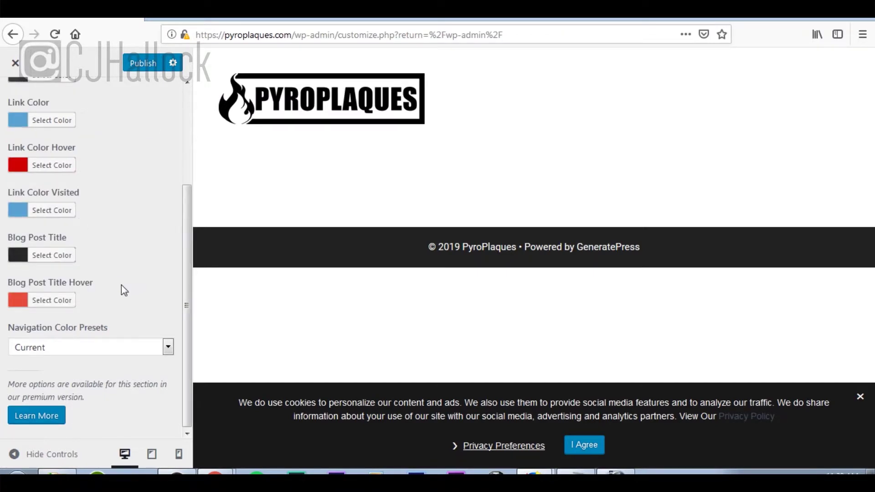
scroll(118, 319, "up", 3)
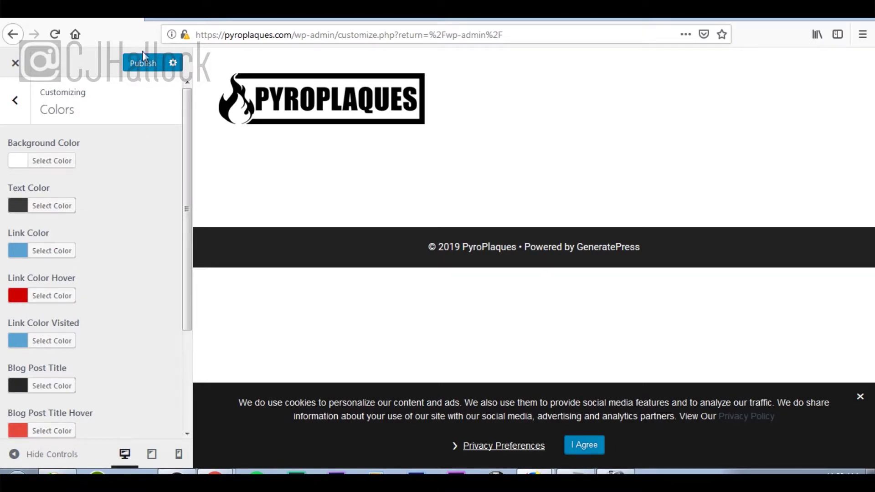
left_click(142, 68)
Review the Typography settings, then close the Customizer back to the admin Dashboard.
left_click(15, 101)
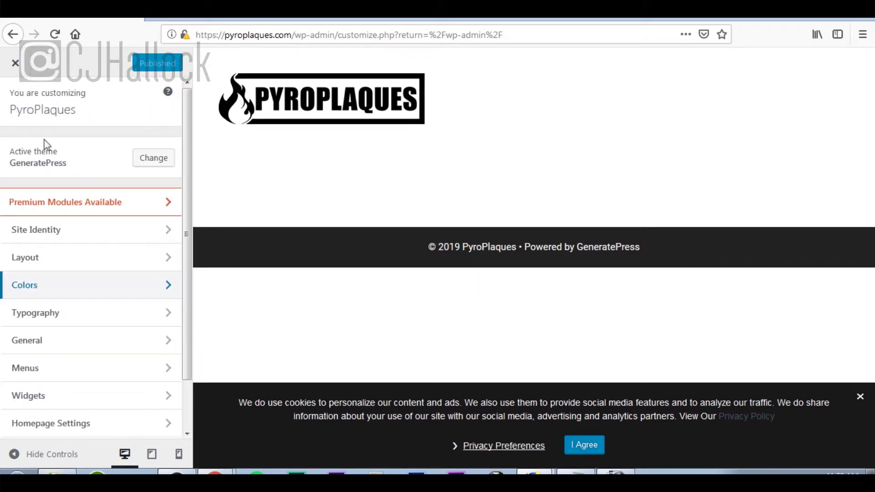
left_click(86, 322)
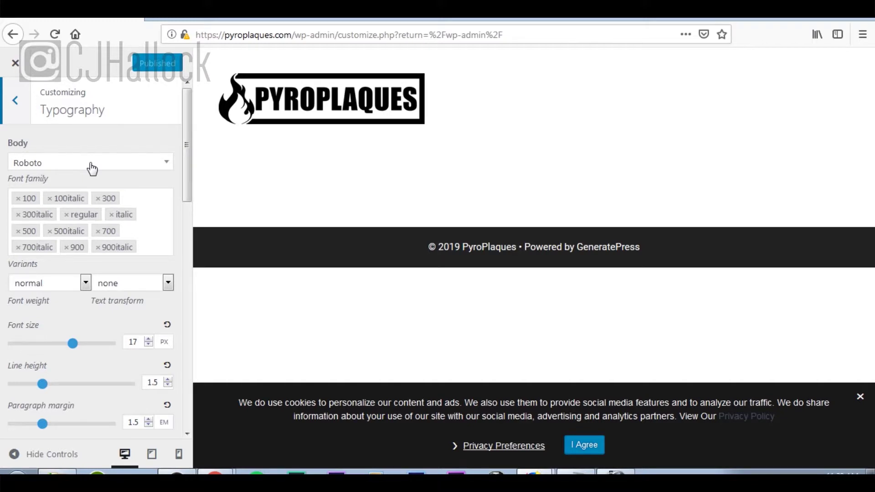
left_click(23, 113)
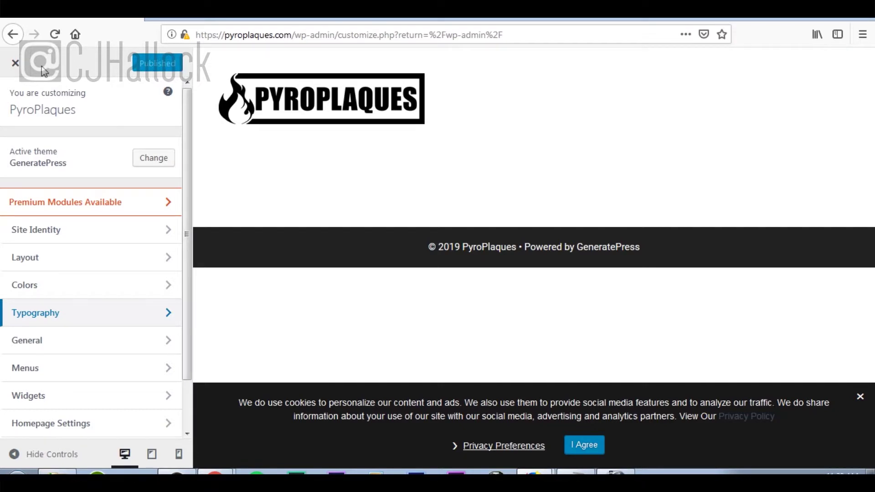
left_click(16, 64)
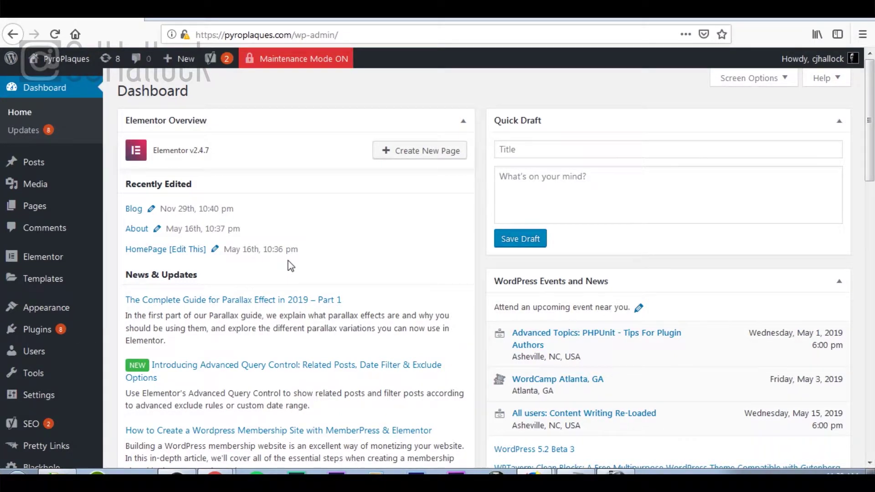
Open Your Profile from the Users menu.
mouse_move(55, 358)
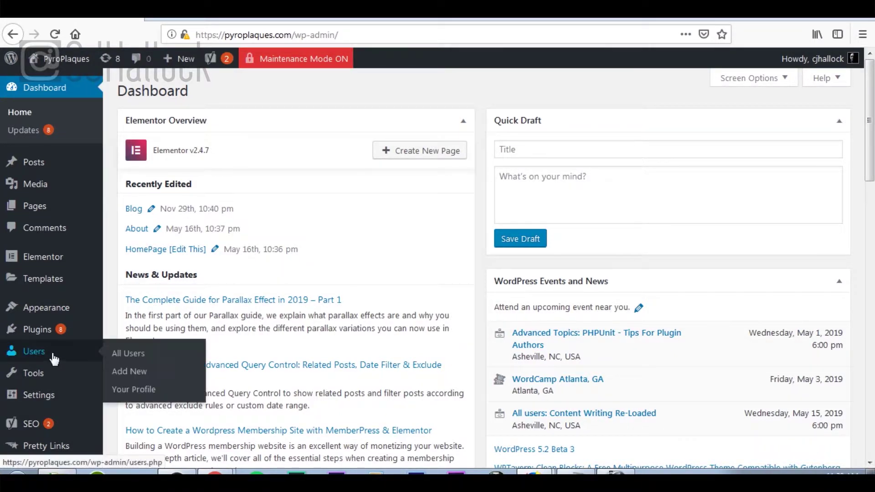
left_click(145, 394)
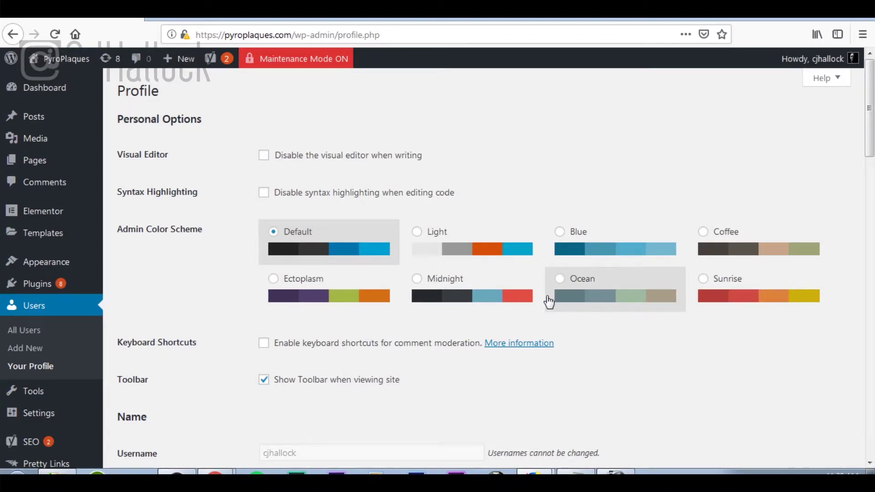
scroll(548, 300, "down", 7)
scroll(548, 302, "down", 1)
scroll(548, 300, "up", 1)
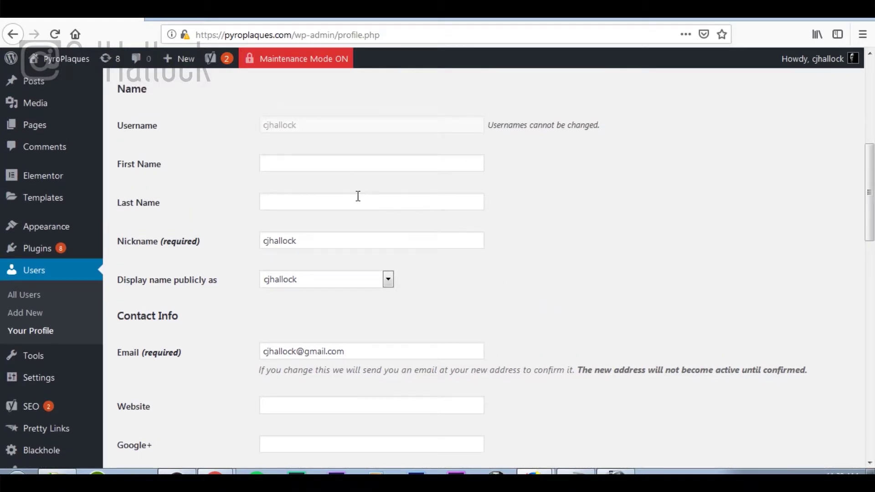
Enter the user's first and last name, leaving the nickname unchanged.
left_click(336, 166)
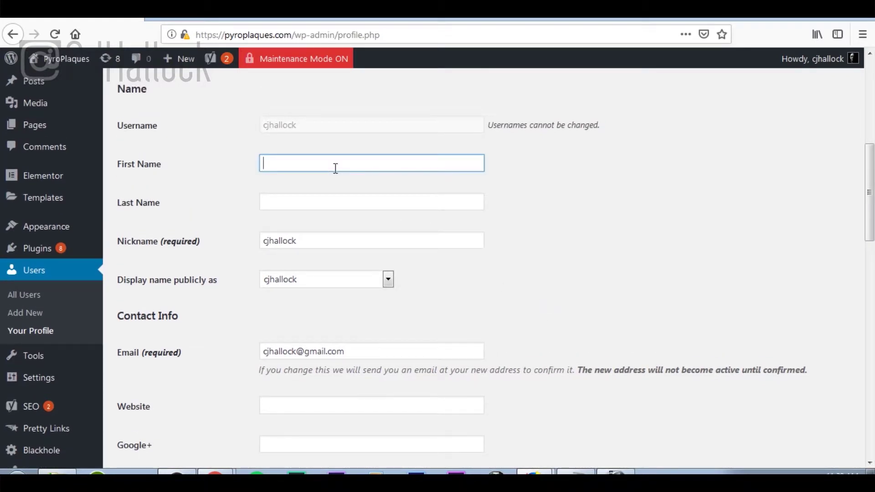
type("CJ")
key("Tab")
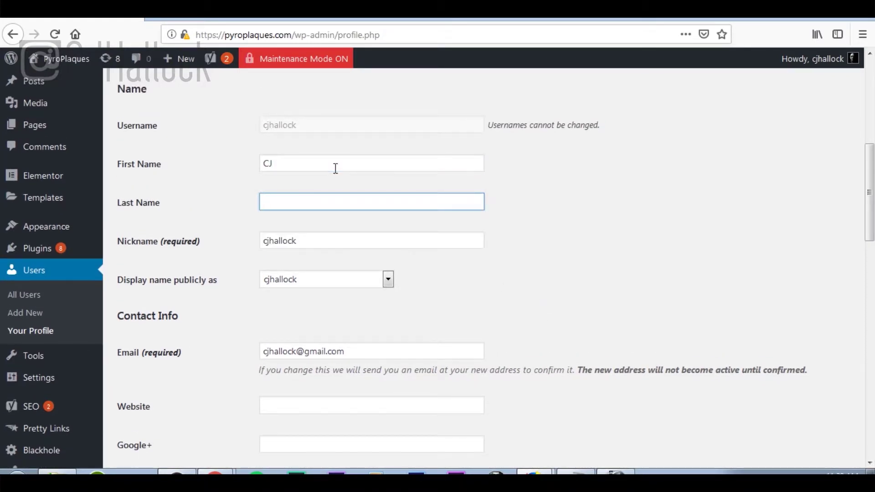
type("Hallock")
key("Tab")
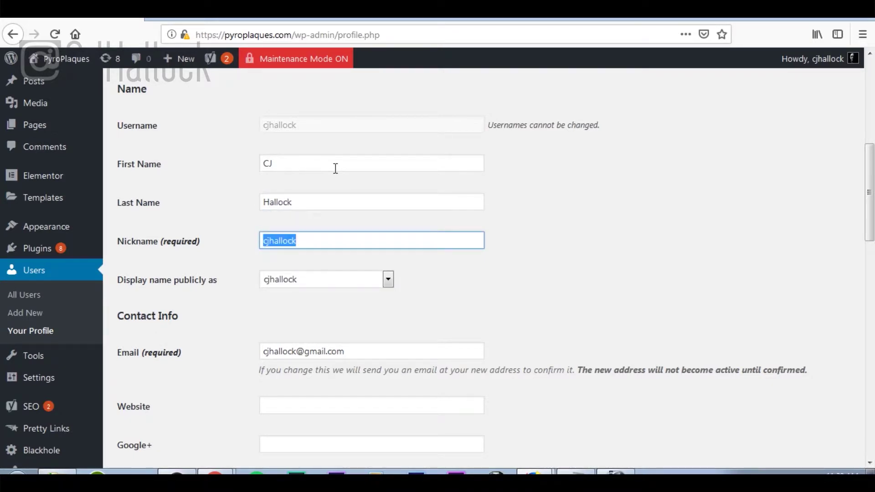
left_click(440, 291)
scroll(442, 289, "down", 5)
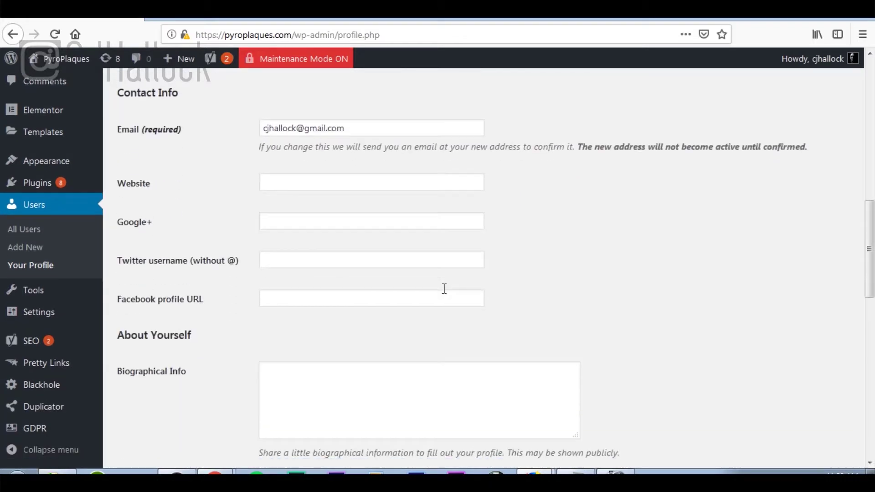
scroll(444, 289, "down", 1)
Fill in the user's personal website, Twitter username and Facebook profile URL.
left_click(366, 142)
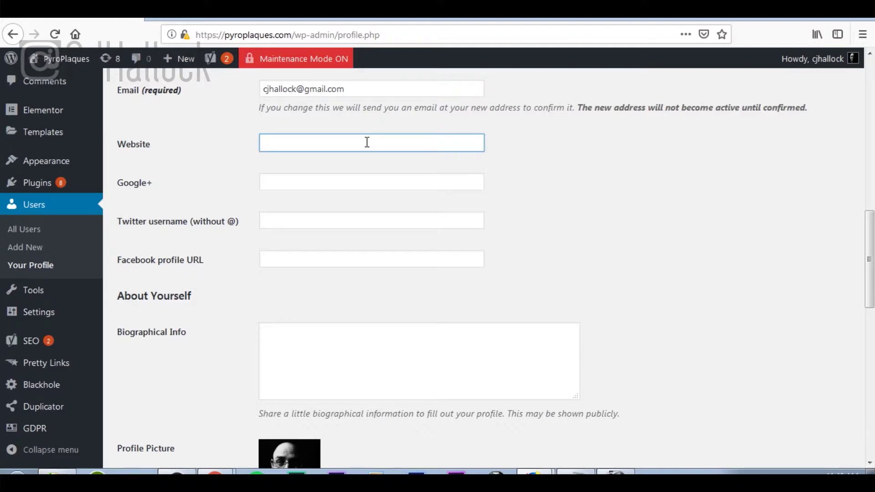
type("https")
type("://cjhallock.com")
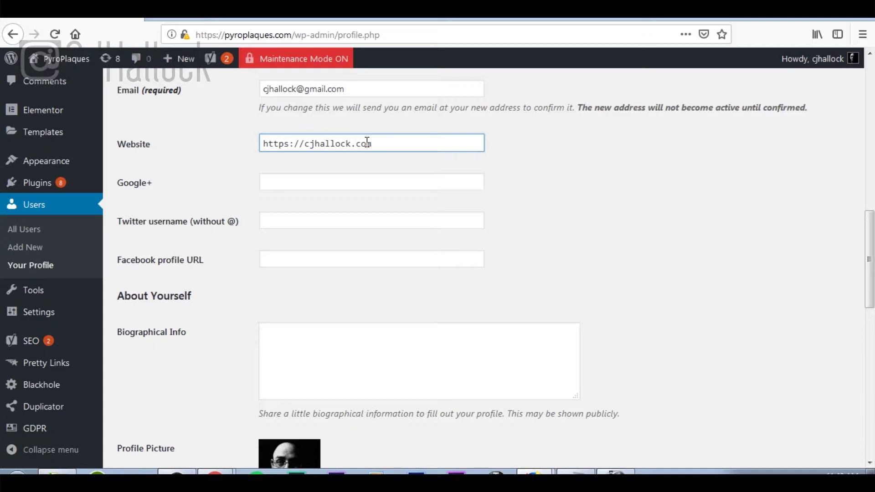
left_click(314, 226)
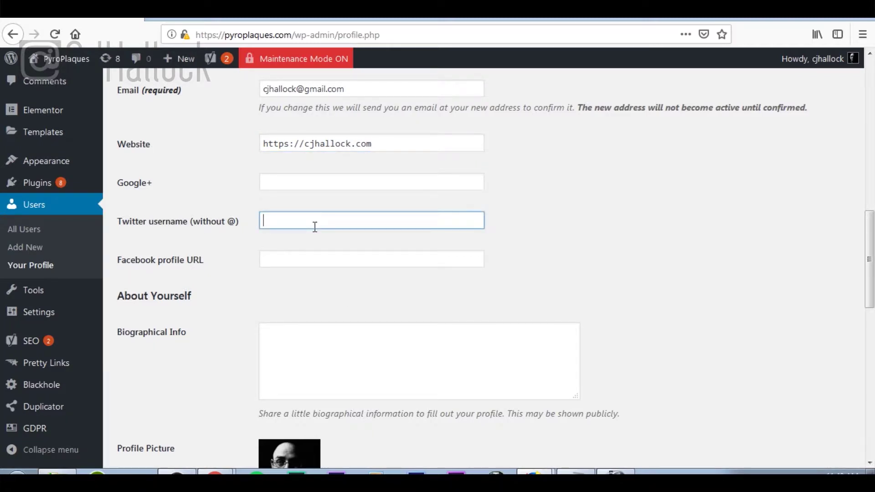
type("cjhallock")
left_click(308, 263)
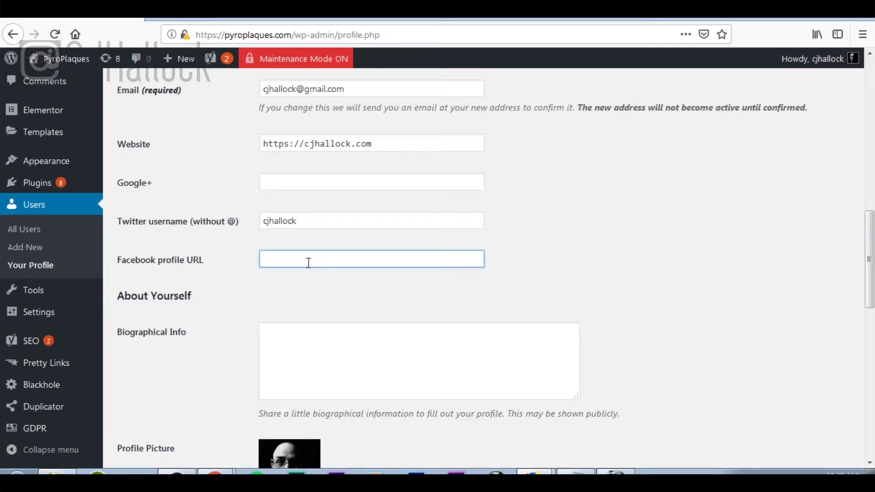
type("https://facebook.com/cjhallock")
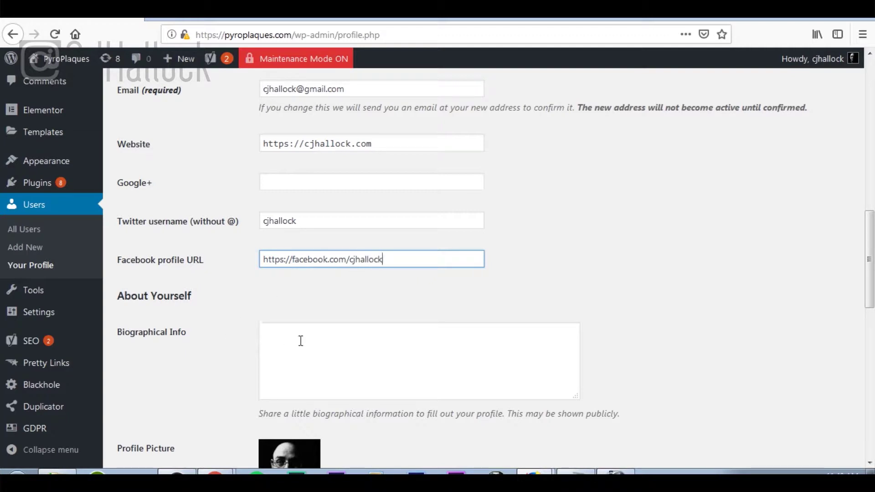
Click into Biographical Info and scroll down through the remaining profile settings.
left_click(326, 344)
scroll(326, 344, "down", 4)
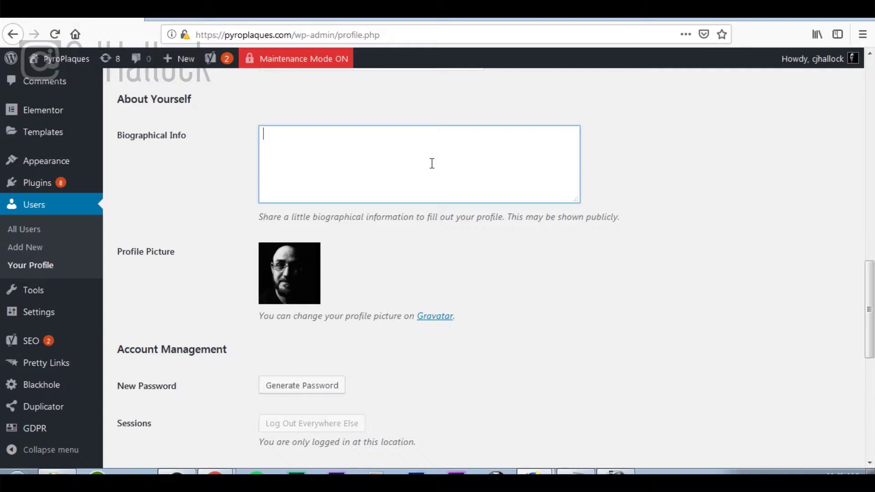
scroll(381, 151, "down", 3)
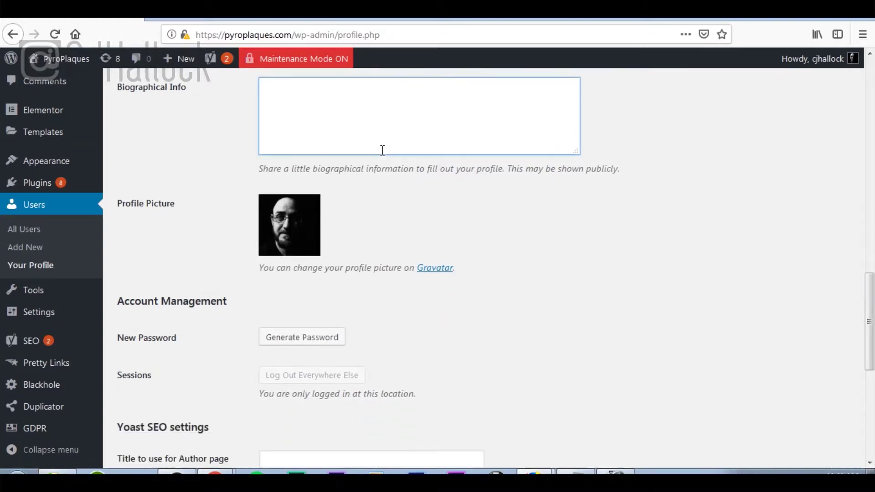
scroll(366, 84, "up", 3)
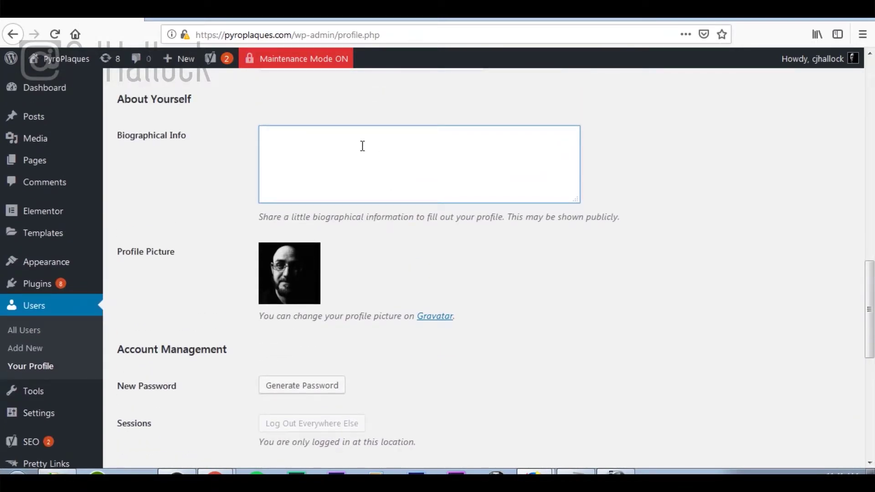
scroll(363, 148, "down", 6)
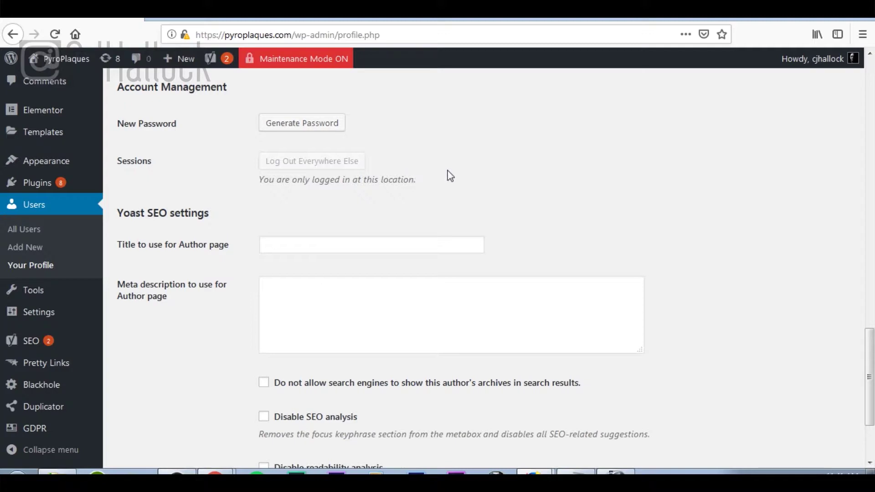
Tick noindex author archives, disable SEO and readability analysis, update the profile, then go to Dashboard.
scroll(551, 181, "down", 3)
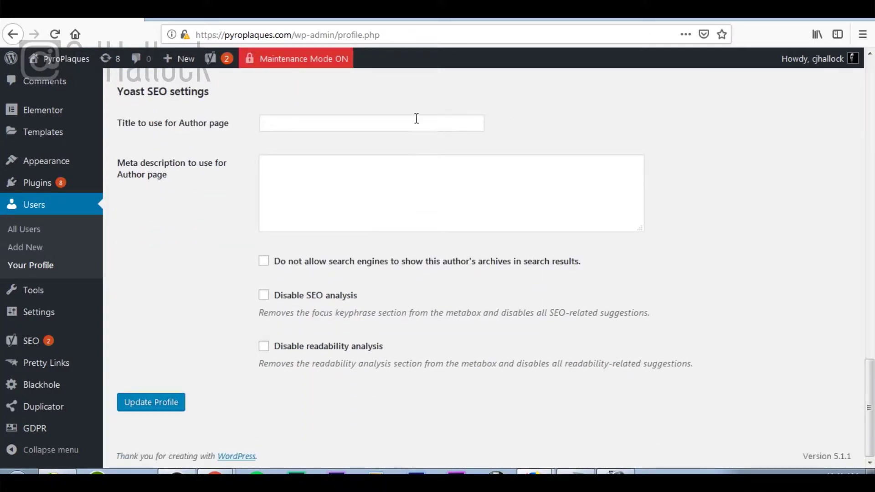
left_click(313, 159)
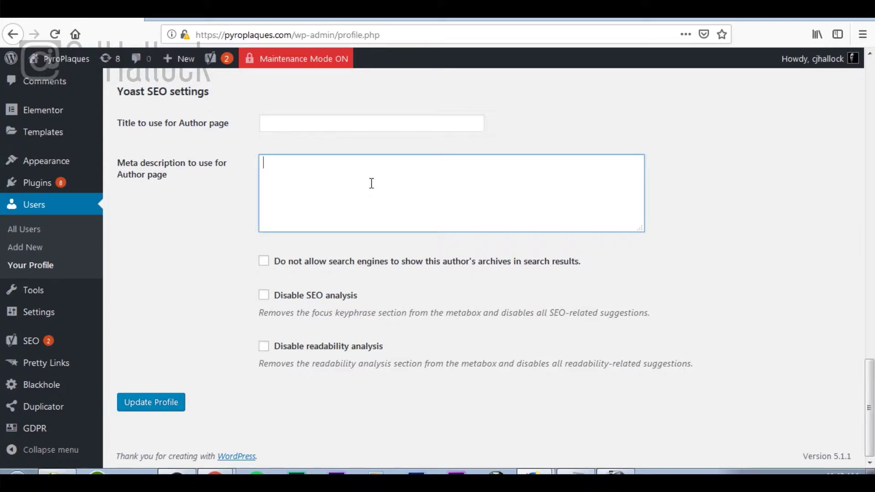
left_click(264, 261)
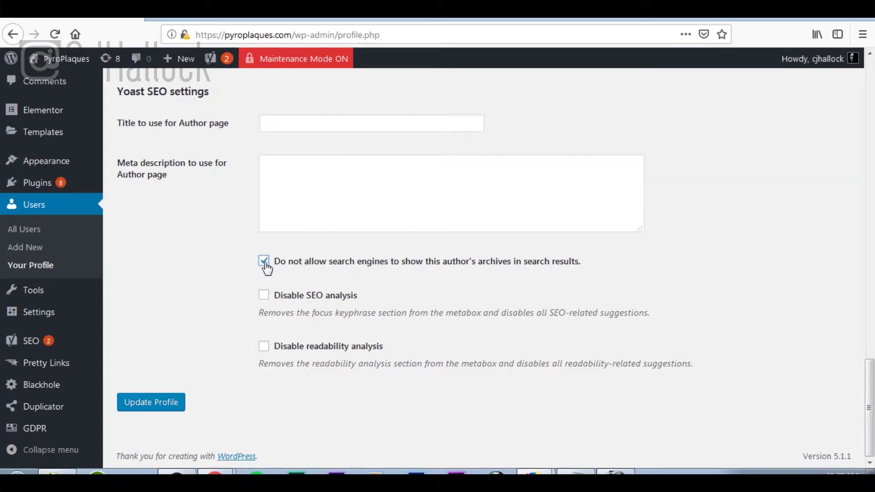
left_click(265, 296)
left_click(264, 346)
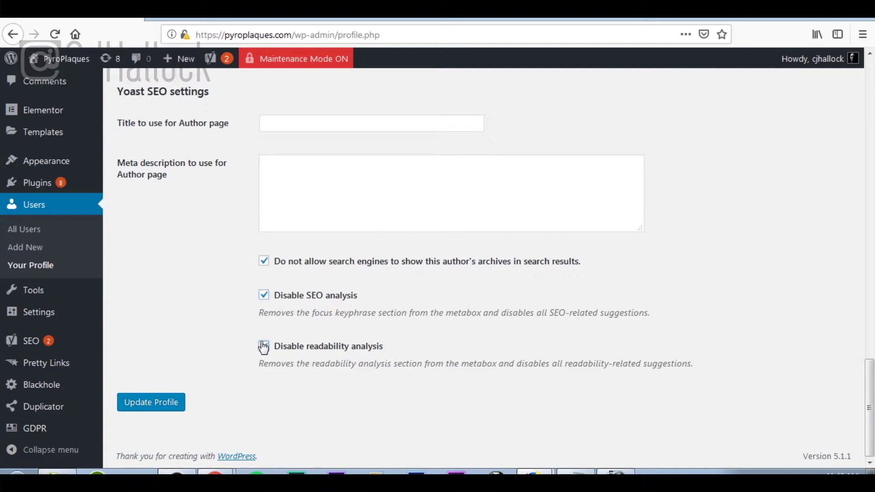
left_click(175, 403)
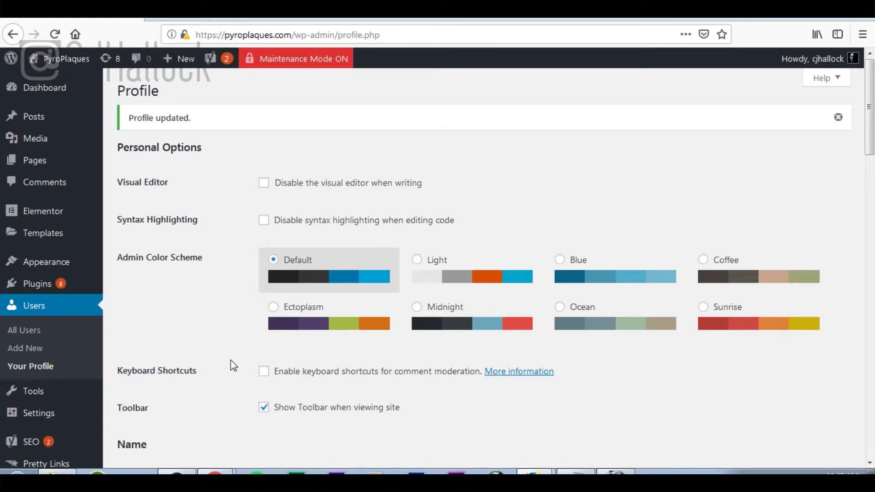
left_click(60, 90)
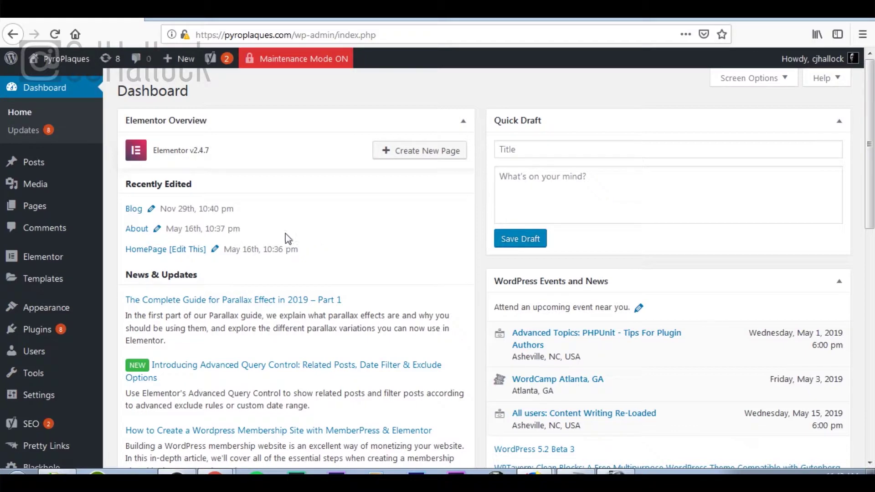
From the All Pages list, start a new page with Add New.
left_click(66, 211)
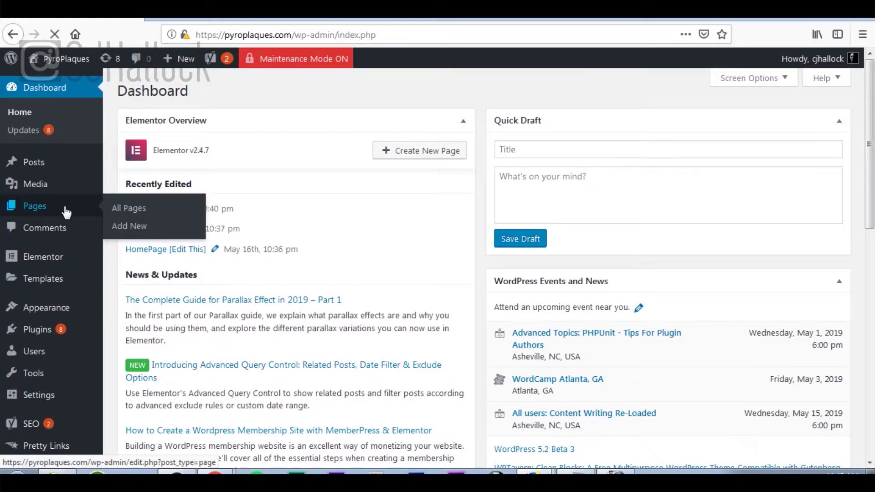
scroll(359, 211, "down", 2)
scroll(359, 212, "up", 2)
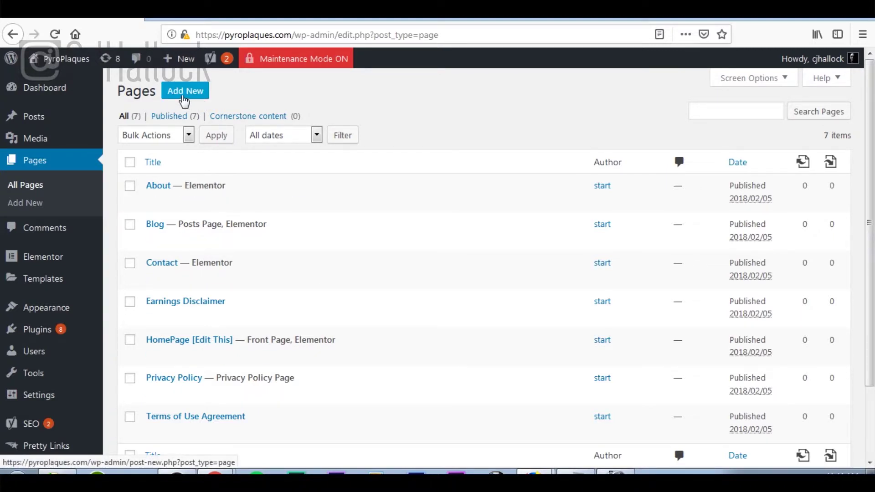
left_click(183, 101)
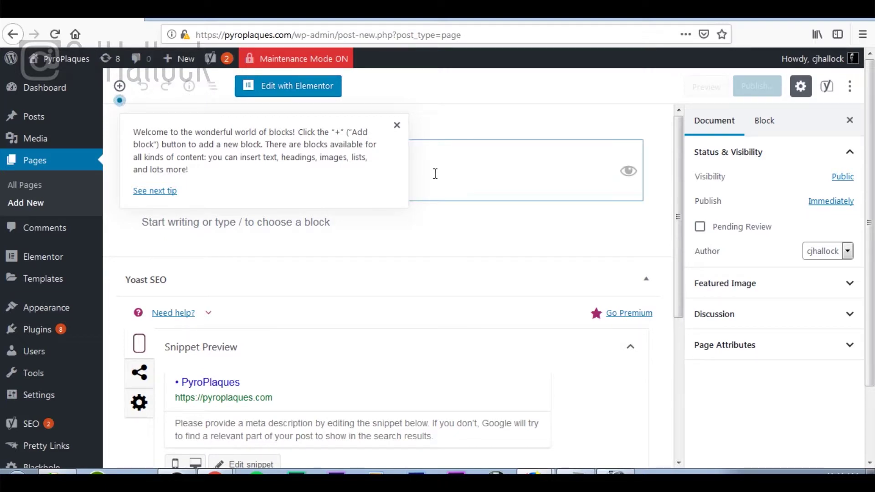
Dismiss the welcome tip and enter 'Gallery' as the new page's title.
left_click(396, 125)
left_click(374, 173)
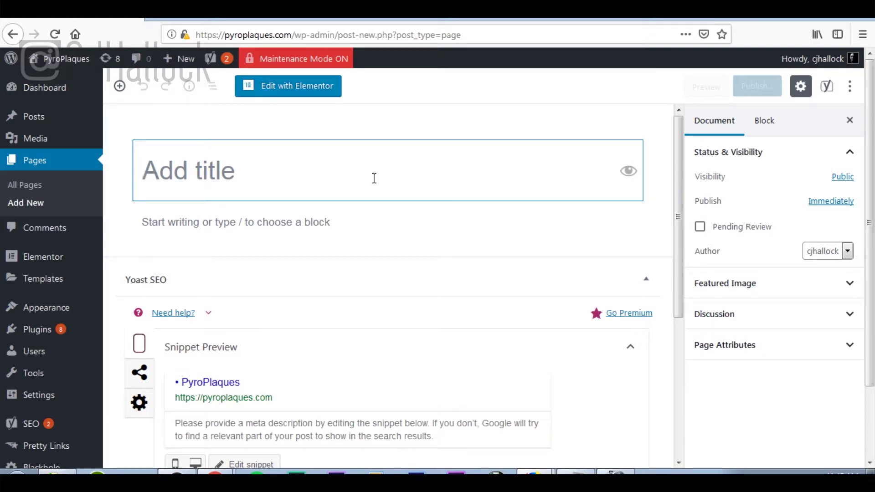
type("Gallery")
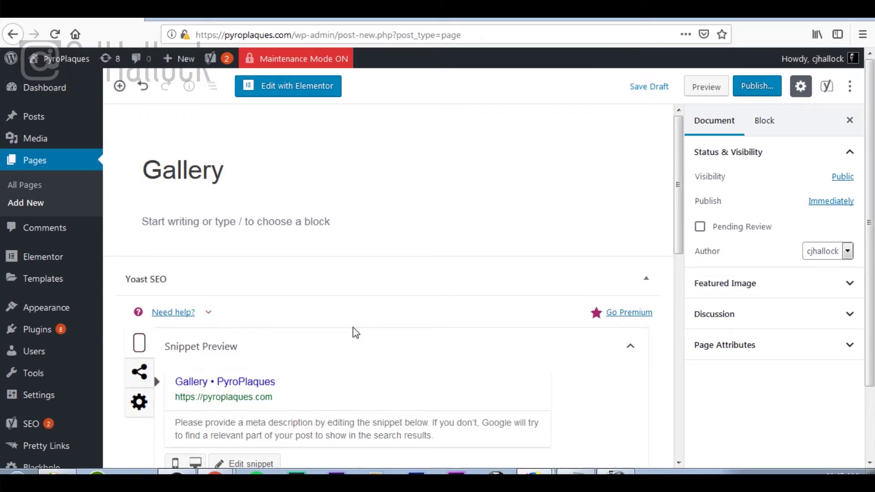
Enter 'gallery' as the page slug in the Yoast SEO snippet editor.
scroll(353, 332, "down", 3)
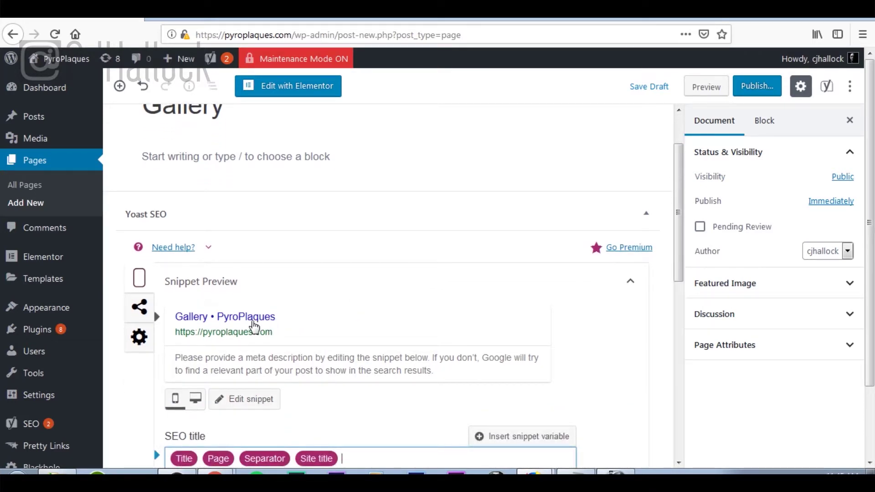
scroll(501, 324, "down", 4)
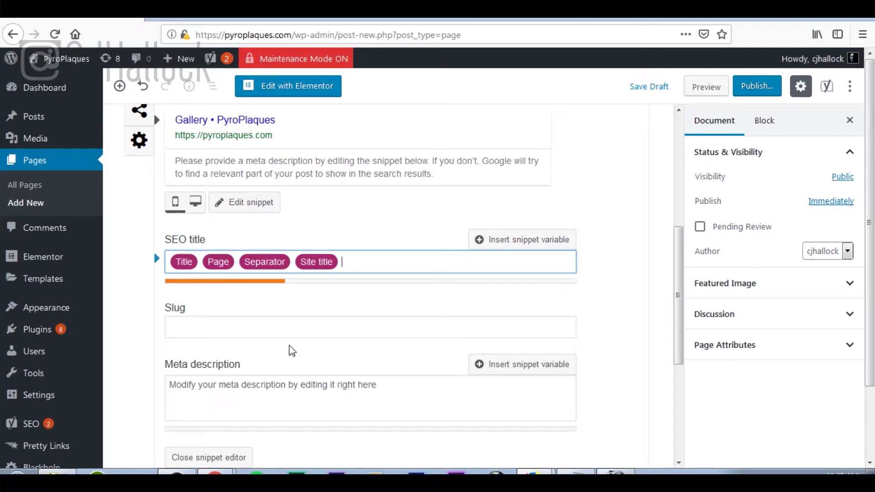
left_click(291, 324)
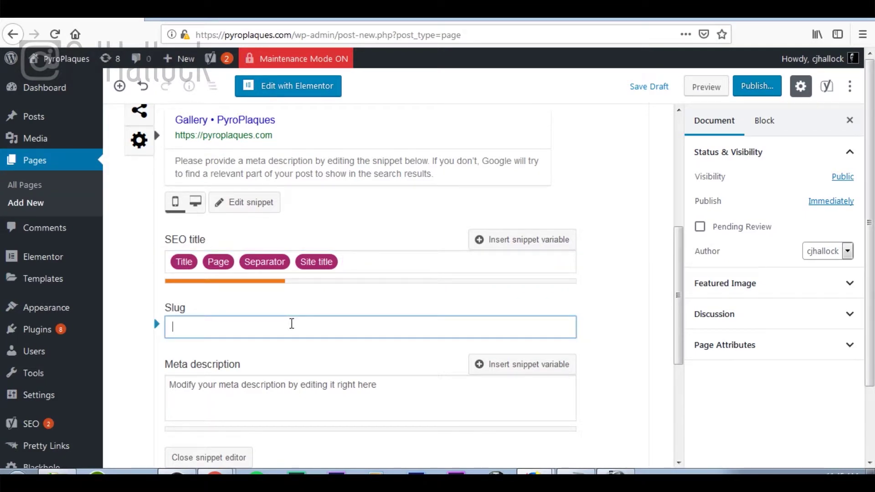
scroll(291, 323, "up", 6)
scroll(291, 324, "down", 7)
type("gallery")
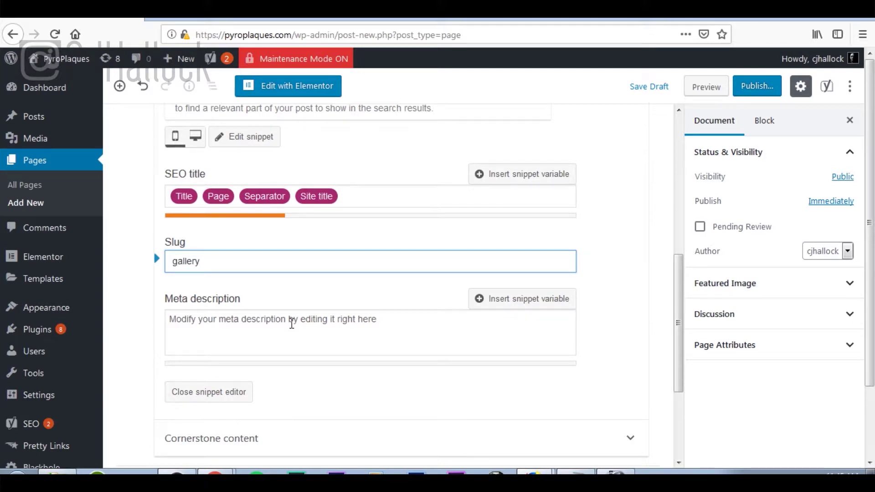
Highlight the wp-admin part of the browser address, then return to the meta description field.
scroll(292, 324, "up", 4)
scroll(287, 283, "up", 3)
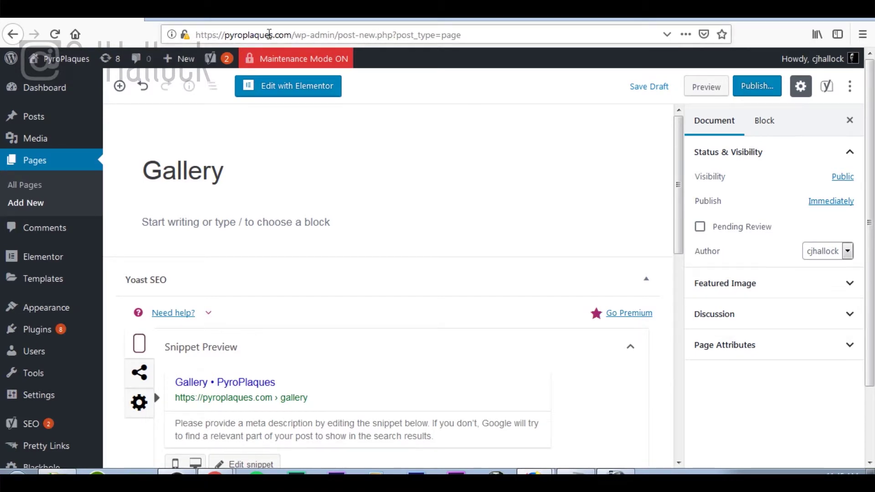
left_click_drag(335, 35, 283, 29)
left_click(284, 29)
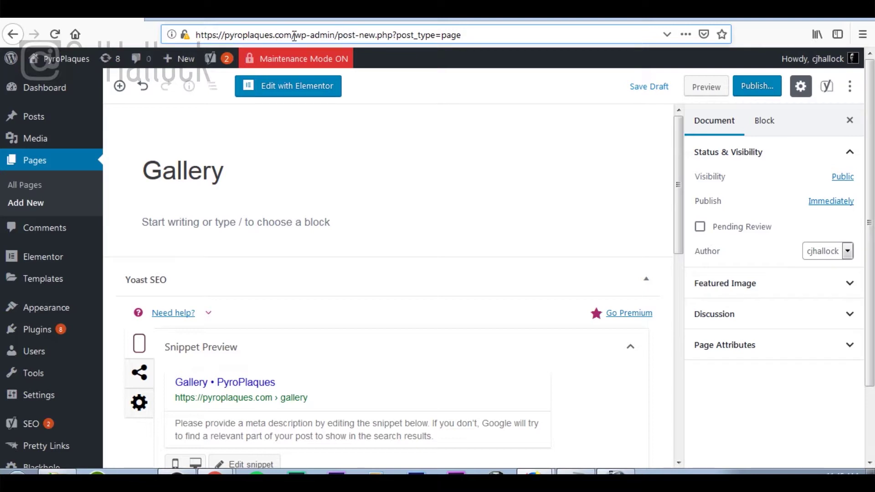
left_click_drag(294, 35, 339, 34)
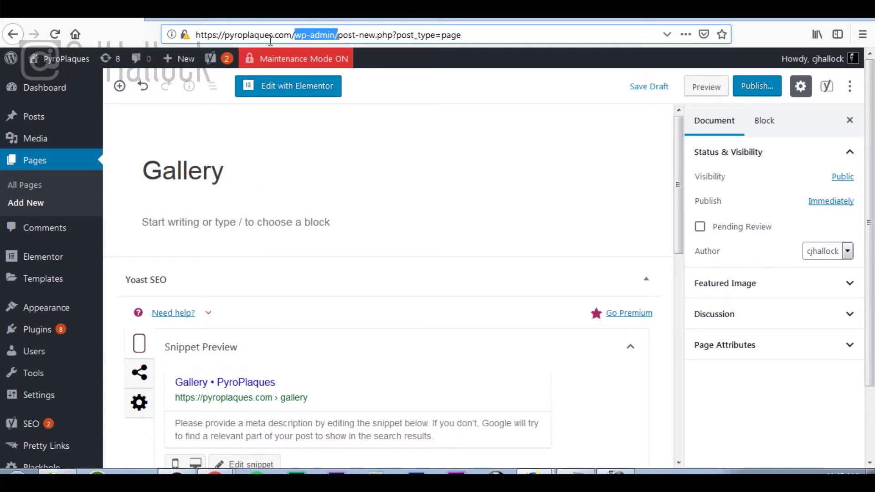
left_click(294, 36)
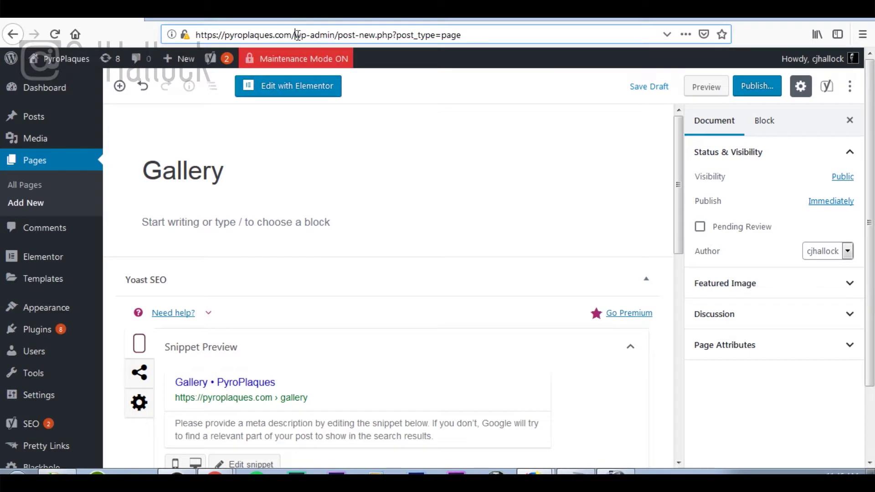
left_click_drag(295, 35, 329, 36)
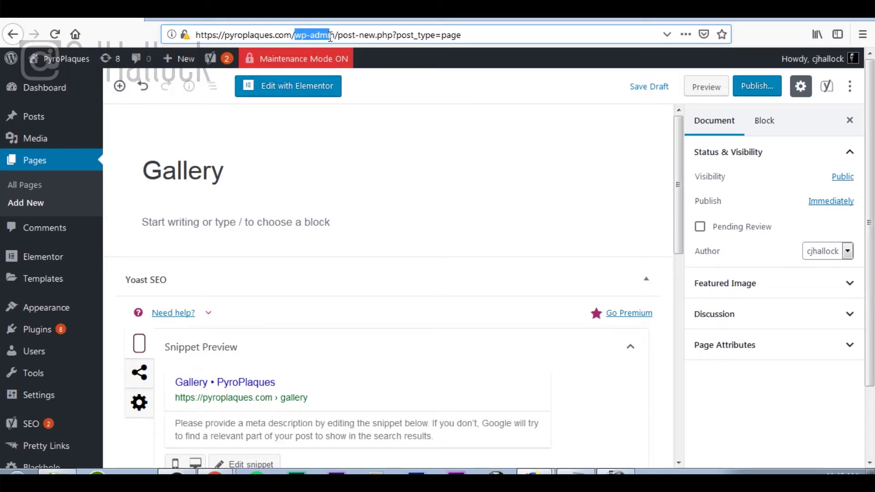
left_click(328, 428)
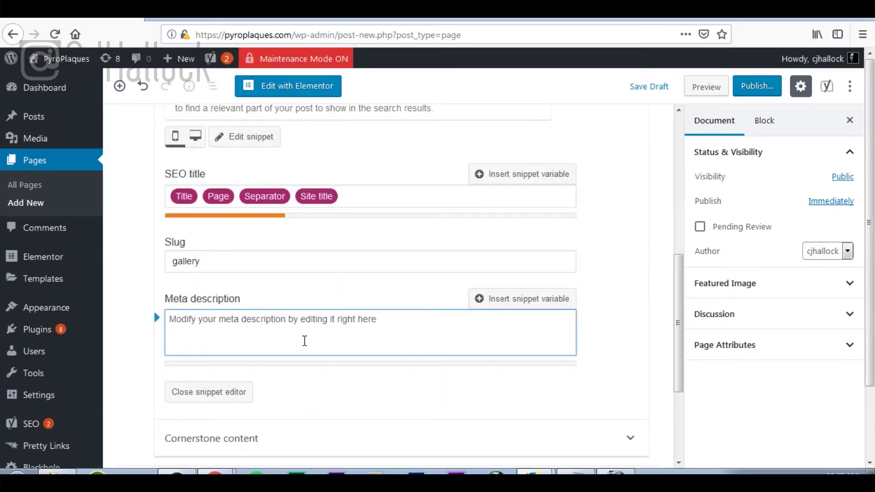
scroll(295, 308, "down", 3)
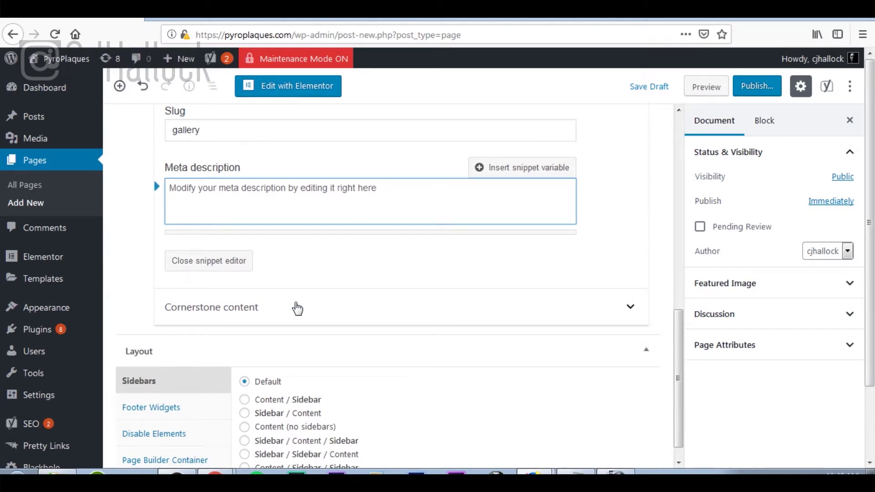
scroll(297, 308, "up", 10)
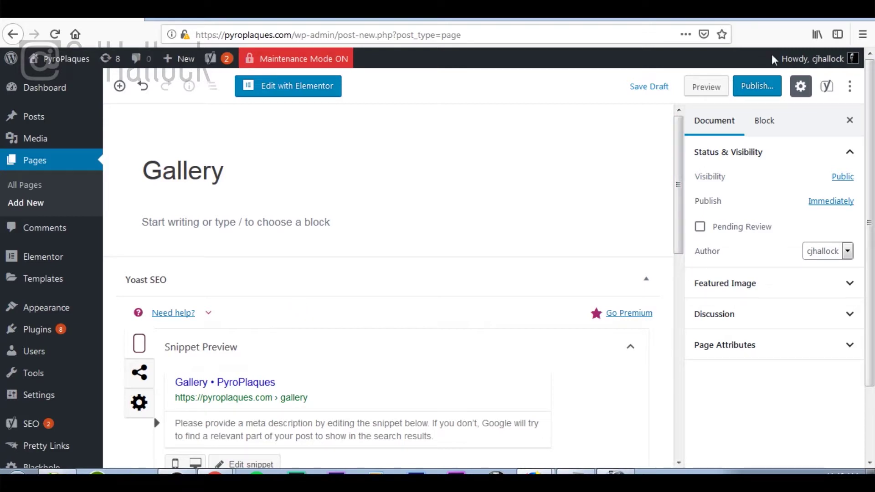
Publish the Gallery page, then go via the Dashboard to the Menus screen.
left_click(757, 86)
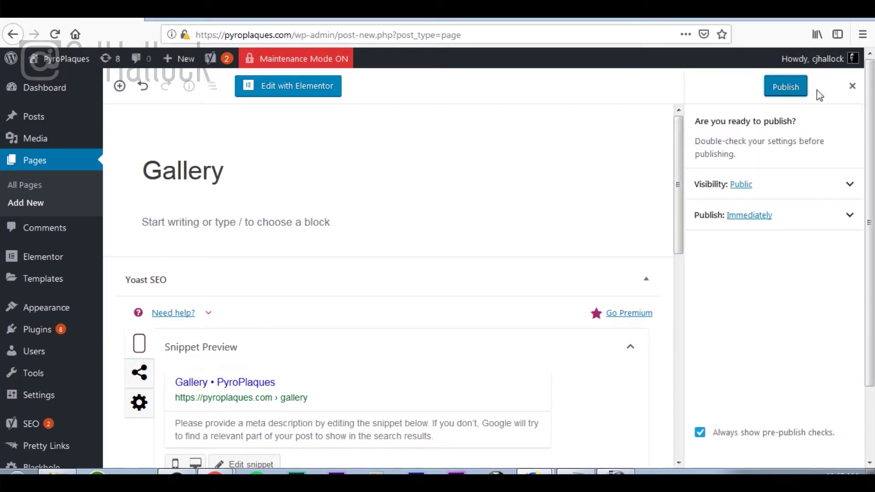
left_click(788, 93)
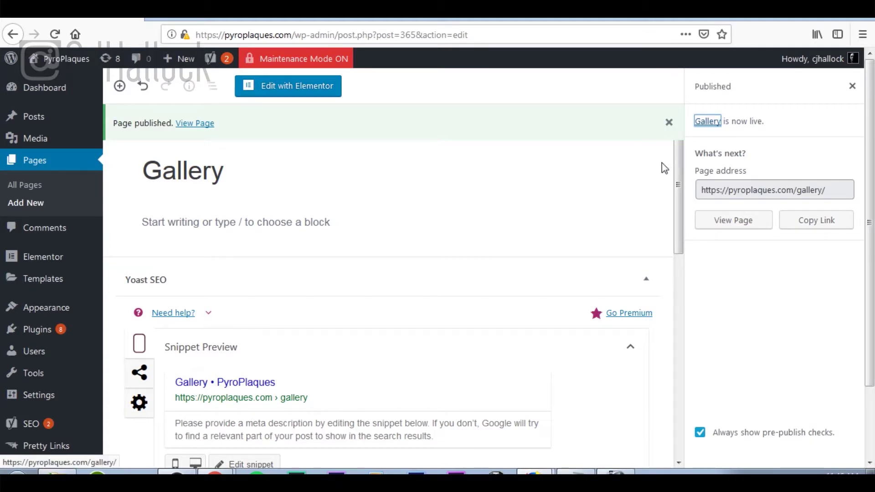
left_click(72, 92)
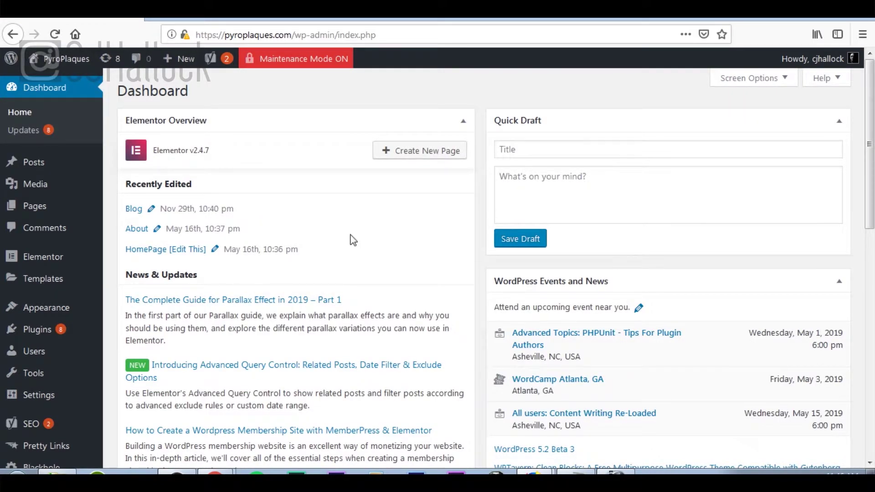
mouse_move(80, 311)
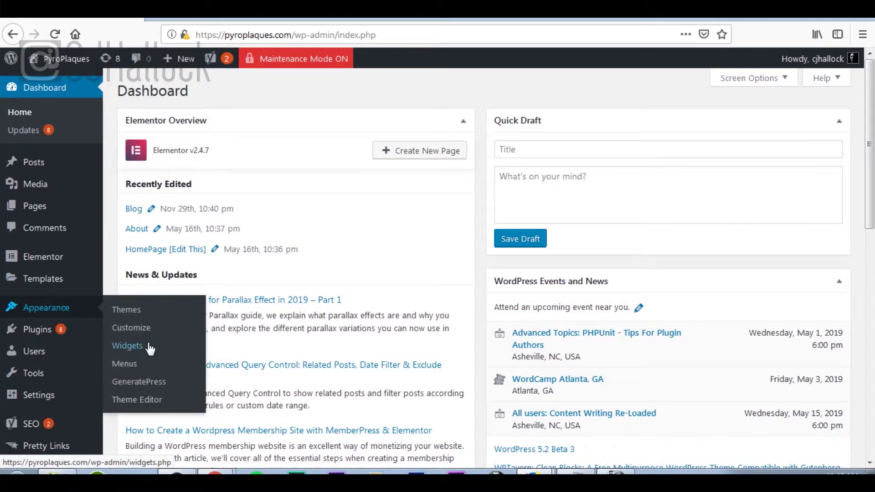
left_click(132, 366)
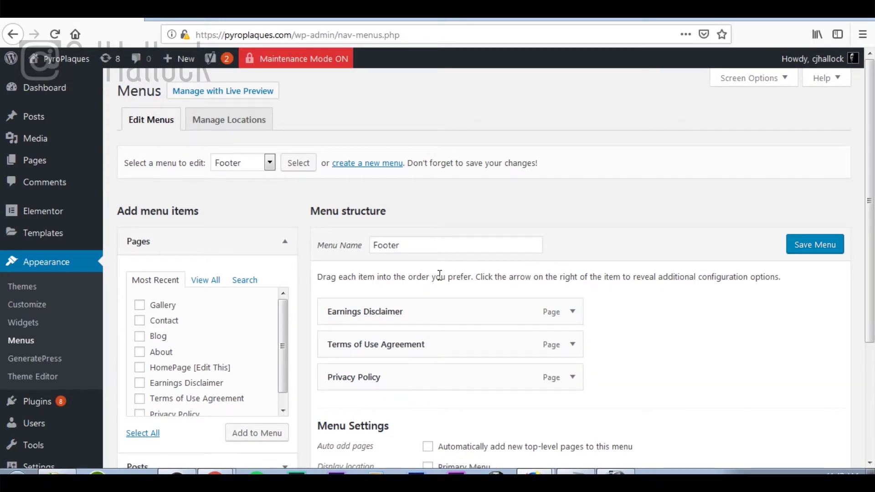
Pick Main Menu in the menu selector and load it for editing.
left_click(271, 164)
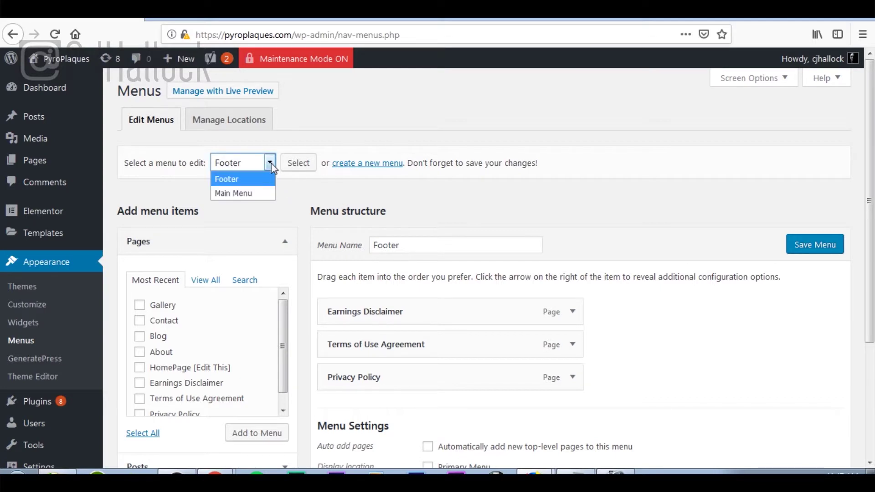
left_click(268, 193)
left_click(301, 169)
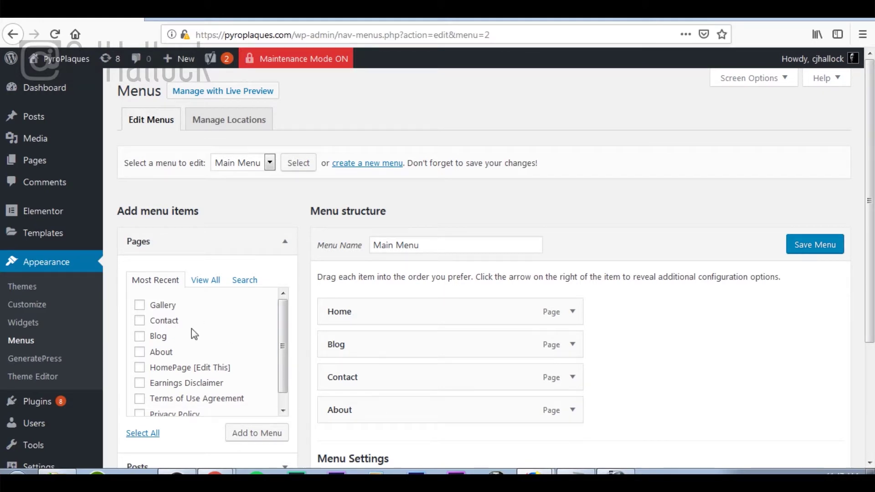
Add the Gallery page to Main Menu, dragging About, Contact and Gallery into Home, About, Gallery, Blog, Contact order.
left_click(141, 307)
left_click(265, 442)
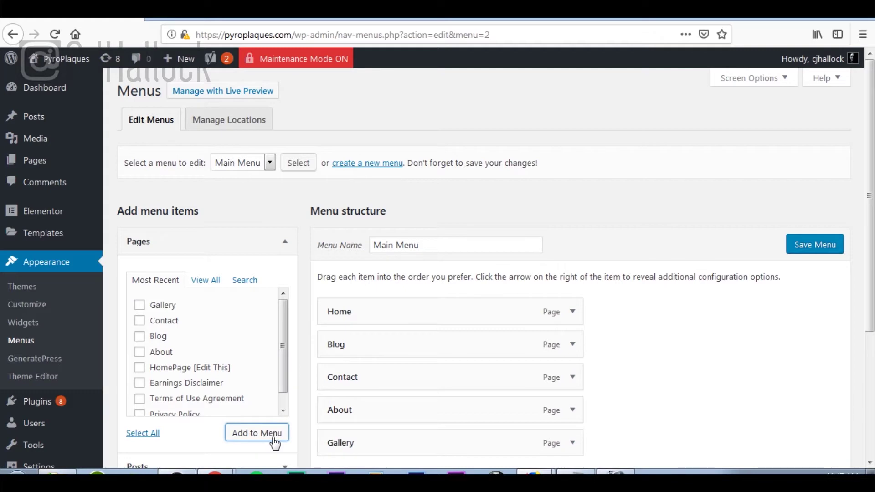
scroll(398, 447, "down", 3)
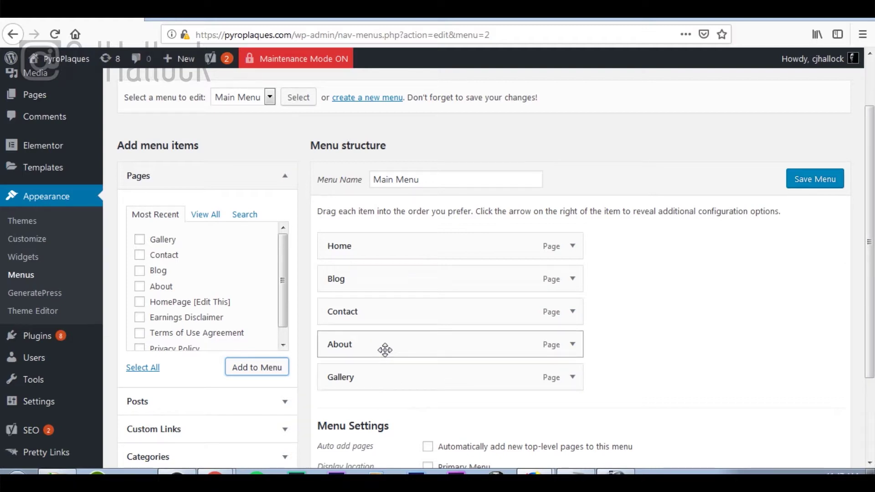
left_click_drag(385, 350, 380, 287)
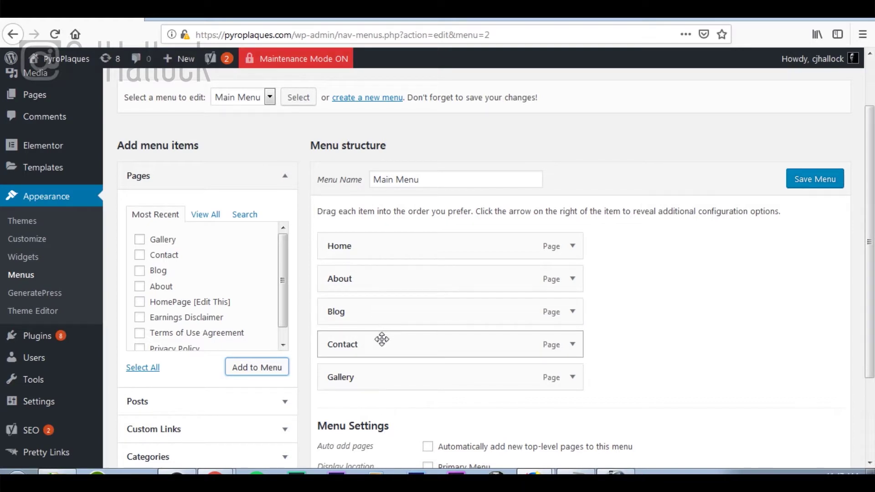
left_click_drag(373, 345, 374, 379)
left_click_drag(375, 351, 374, 315)
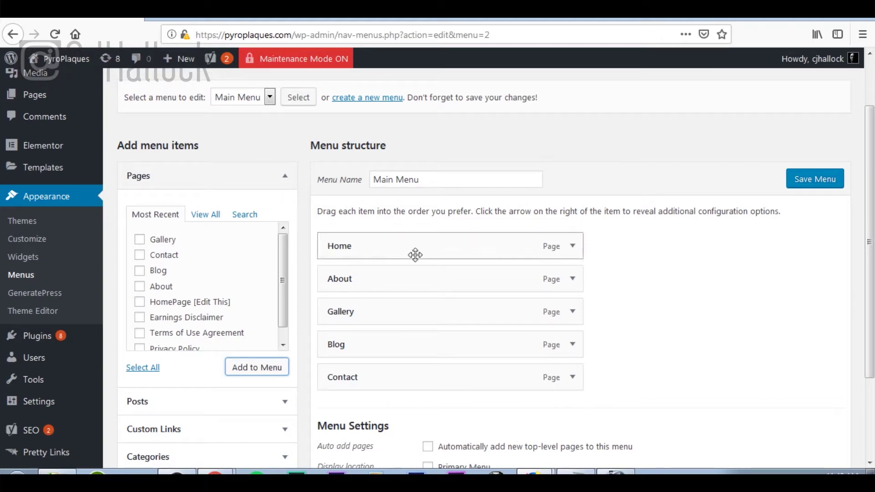
scroll(807, 190, "up", 2)
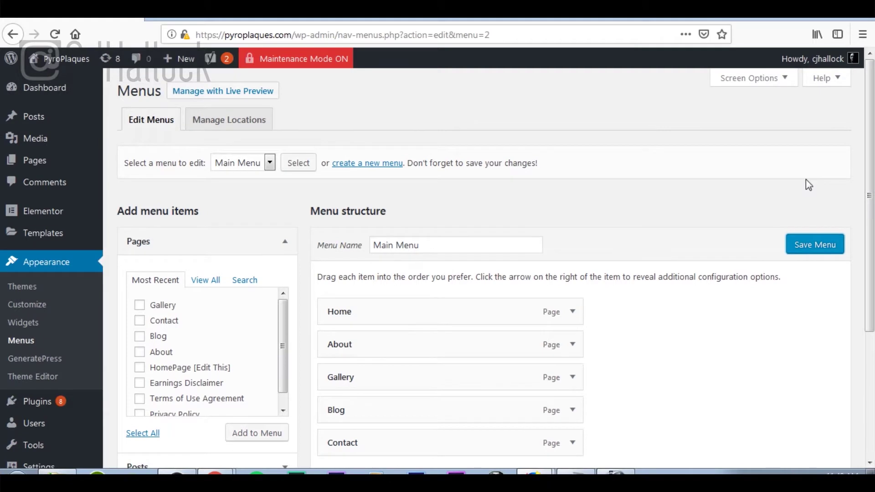
Save Main Menu with the Home, About, Gallery, Blog, Contact order.
left_click(809, 250)
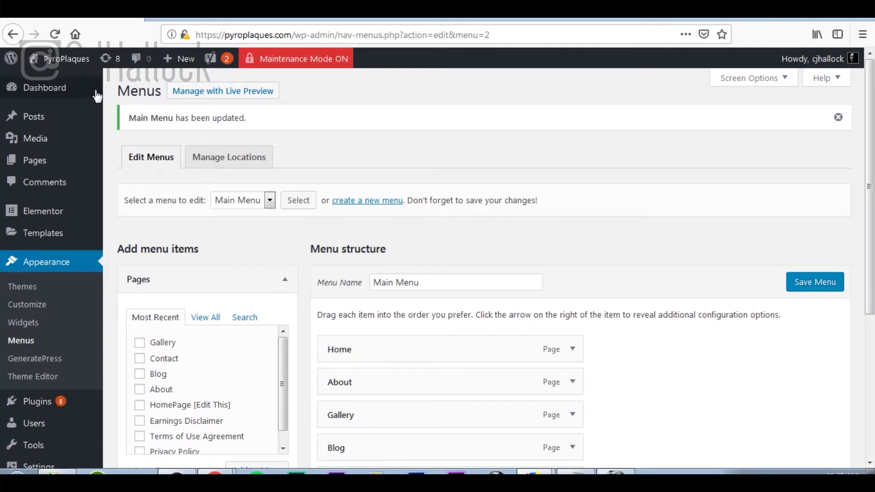
Return from the menu editor to the PyroPlaques admin Dashboard.
left_click(65, 93)
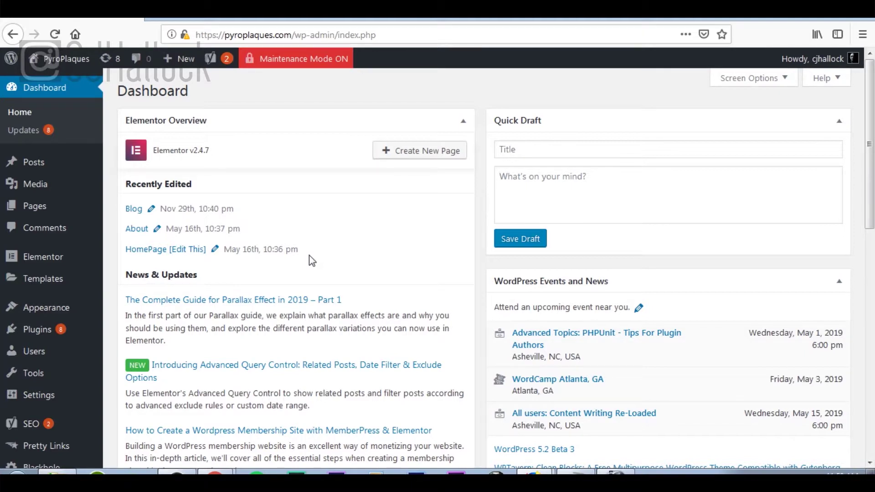
Choose elementor-pro-2.5.5.zip as the file in the Add Plugins upload form.
mouse_move(59, 335)
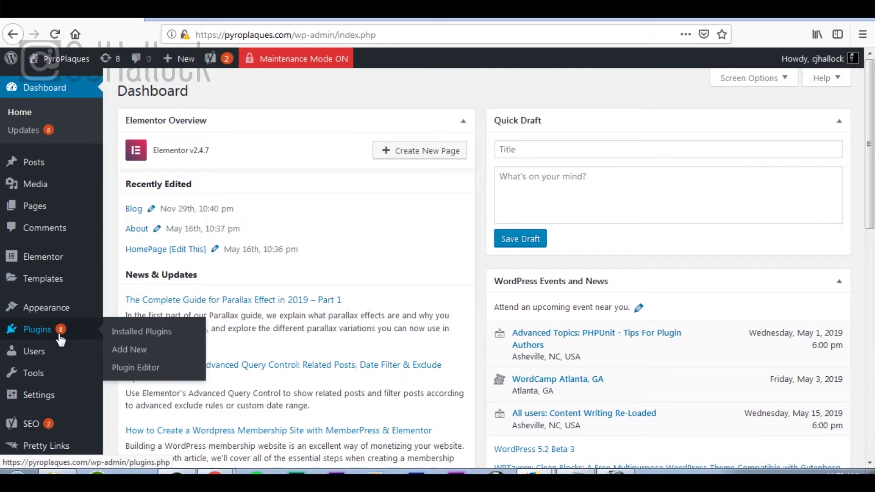
left_click(133, 354)
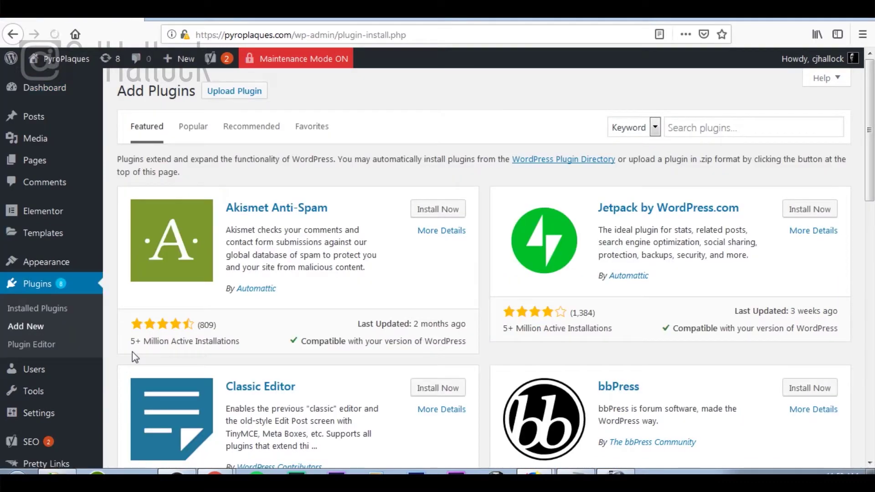
left_click(239, 96)
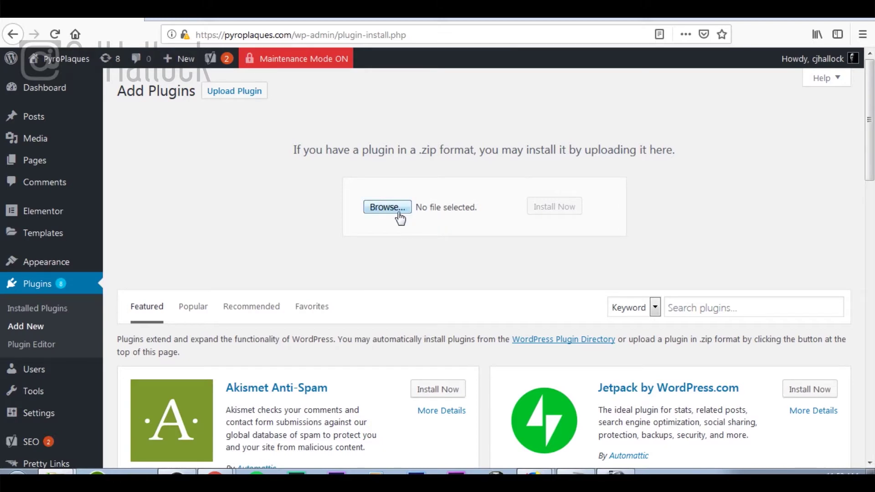
left_click(372, 209)
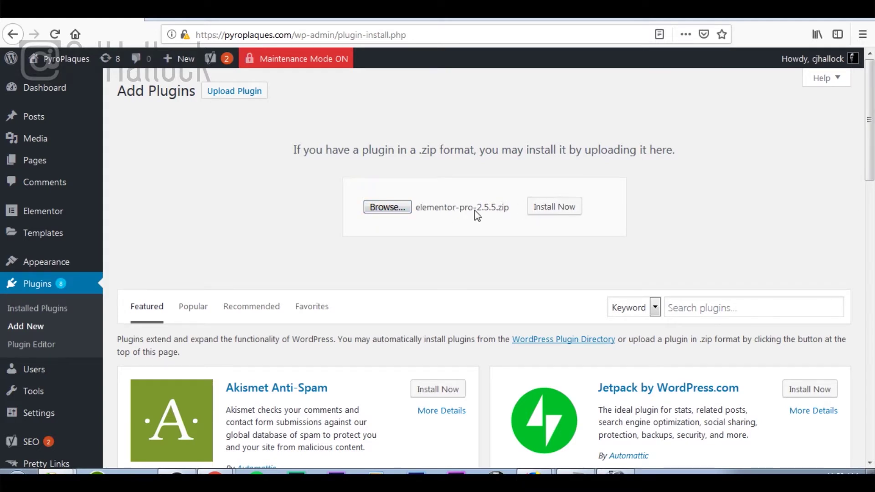
Install the elementor-pro-2.5.5.zip plugin and activate Elementor Pro.
left_click(551, 208)
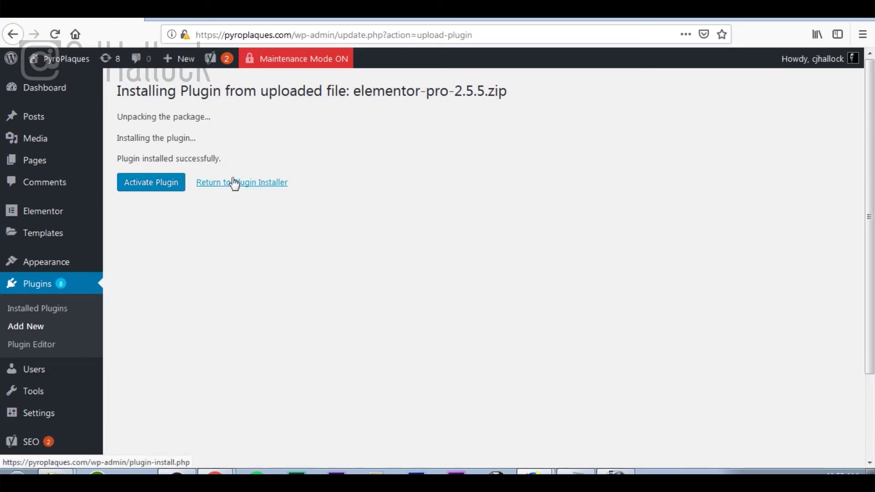
left_click(163, 187)
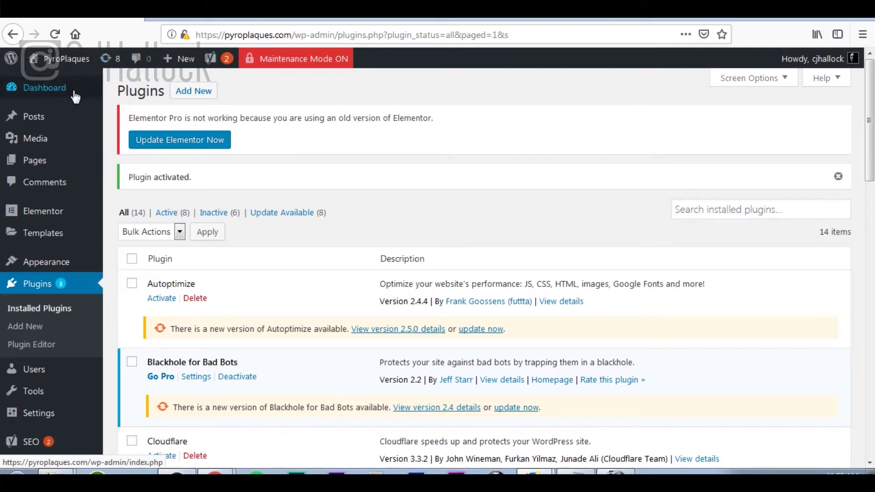
Open Dashboard > Updates and look through the available plugin updates.
mouse_move(67, 93)
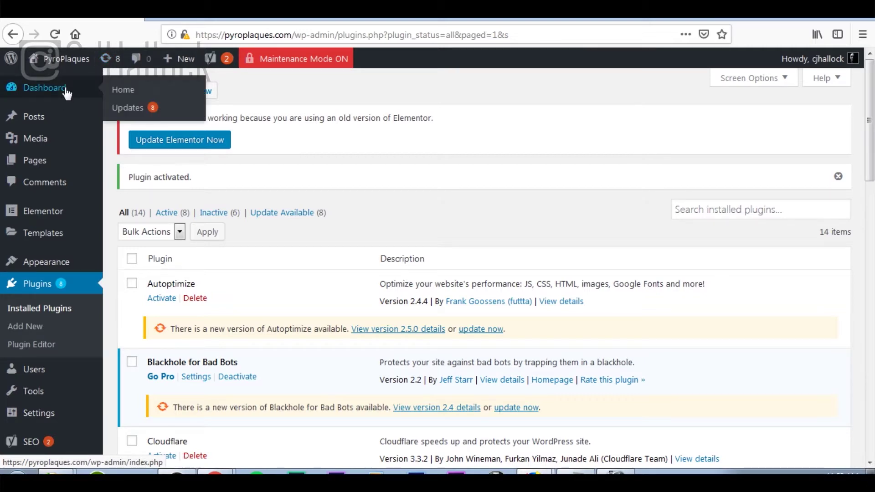
left_click(120, 110)
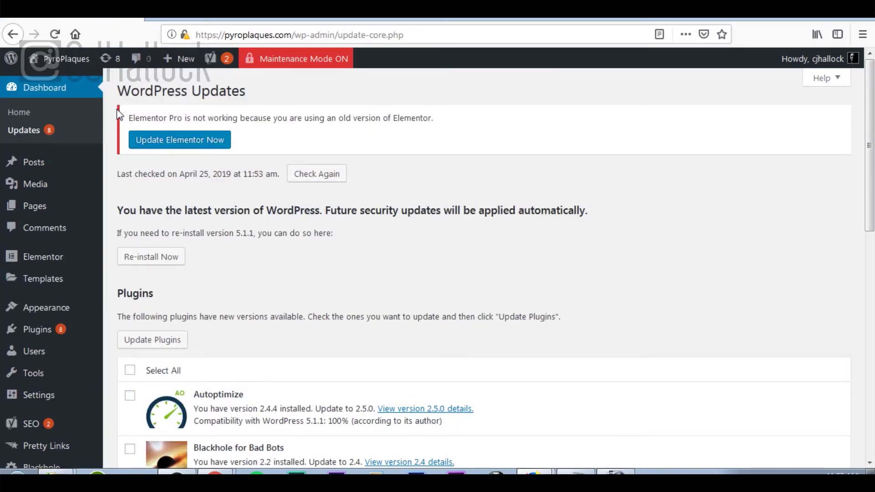
scroll(241, 205, "down", 7)
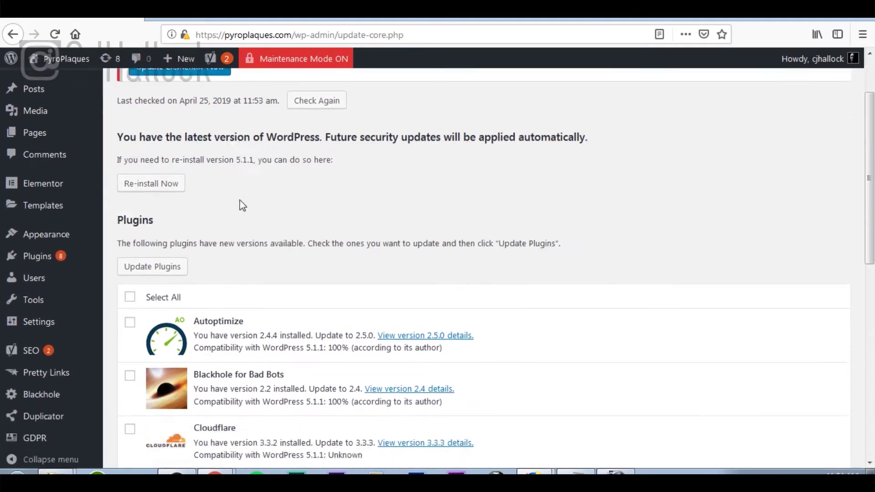
scroll(241, 205, "down", 4)
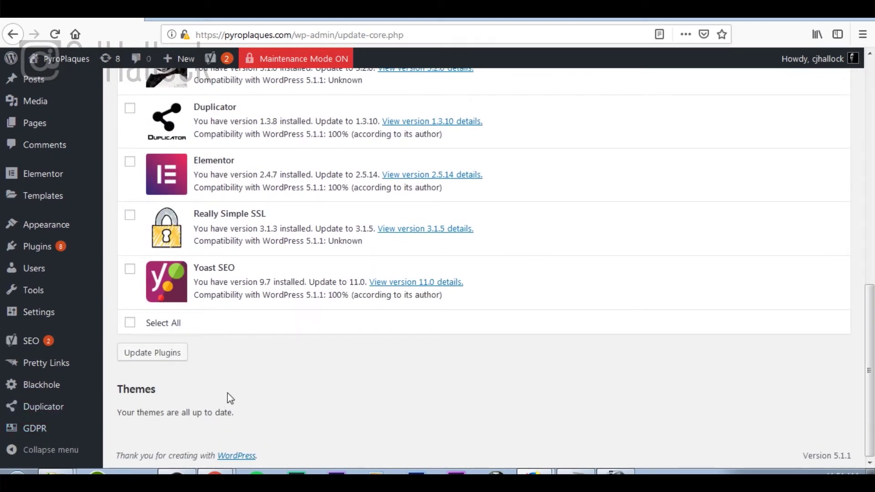
scroll(205, 400, "up", 9)
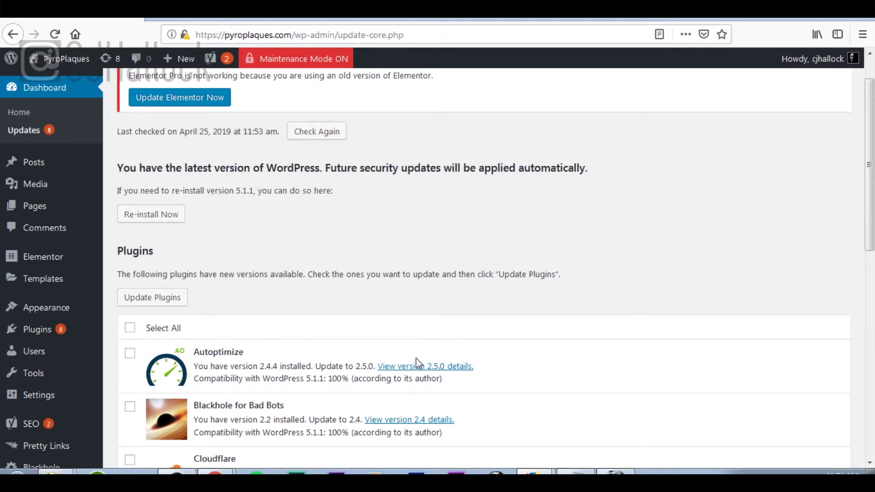
left_click_drag(328, 379, 348, 379)
scroll(350, 379, "down", 5)
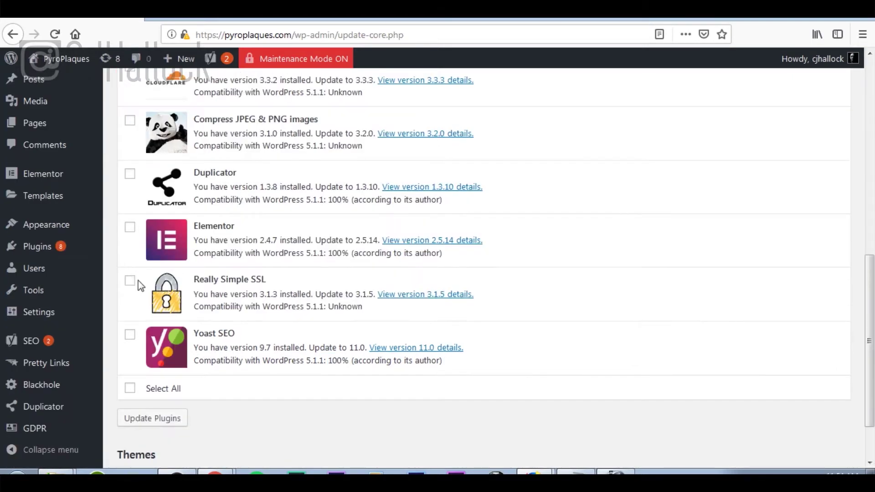
Update Yoast SEO, Elementor, Duplicator, Blackhole for Bad Bots and Autoptimize together.
left_click(130, 336)
left_click(130, 228)
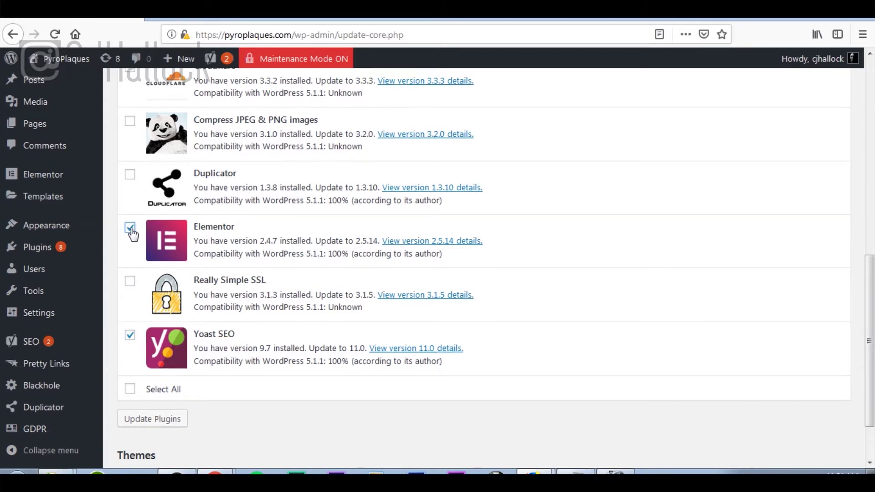
scroll(132, 235, "up", 3)
left_click(130, 239)
scroll(136, 230, "up", 3)
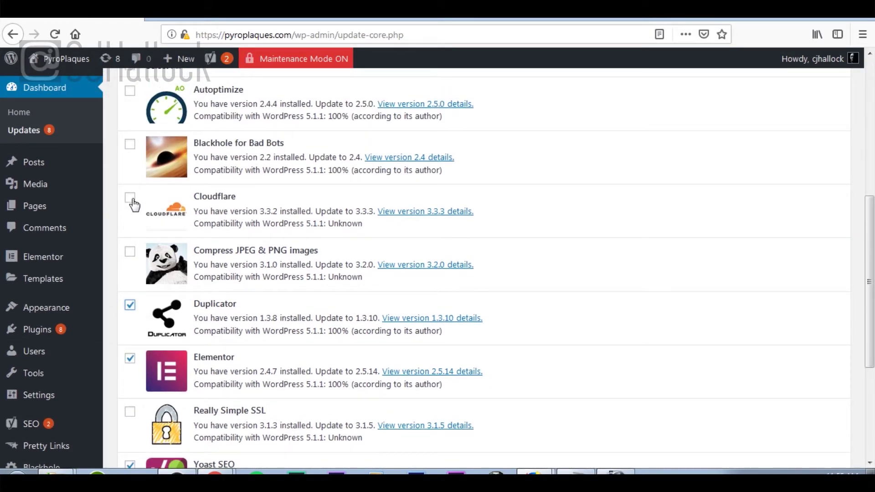
scroll(133, 206, "up", 3)
left_click(130, 210)
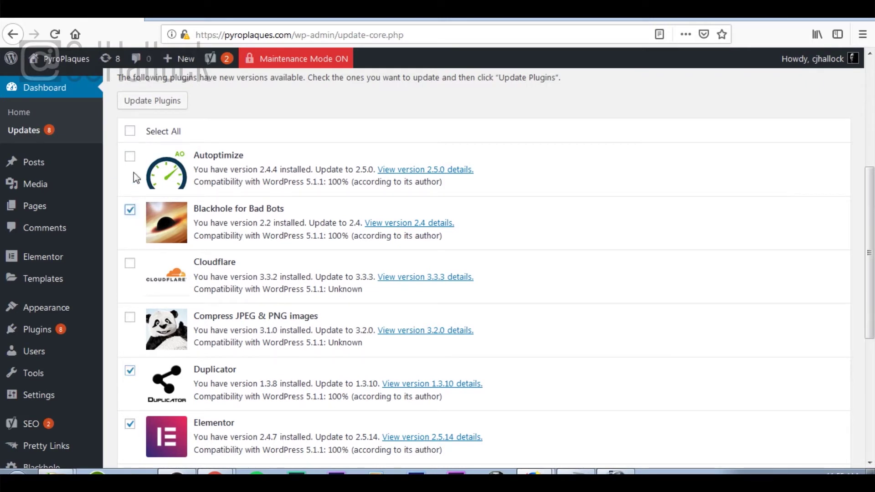
left_click(131, 157)
scroll(131, 156, "up", 5)
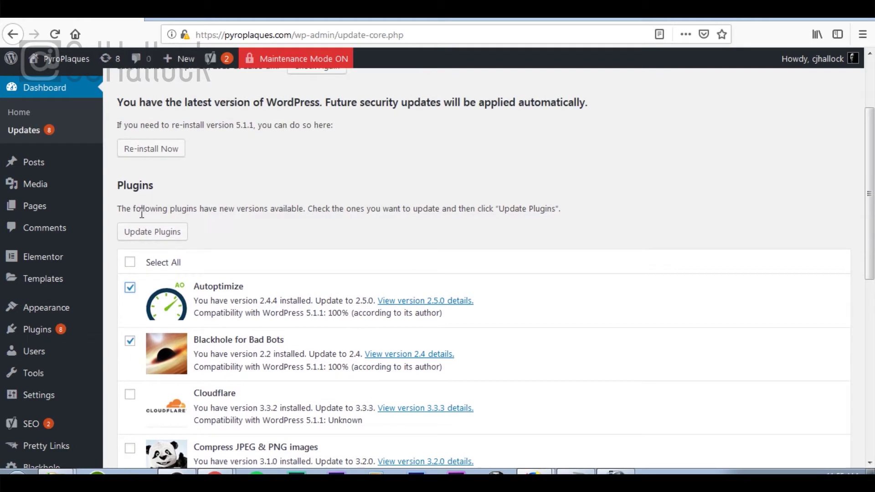
left_click(150, 232)
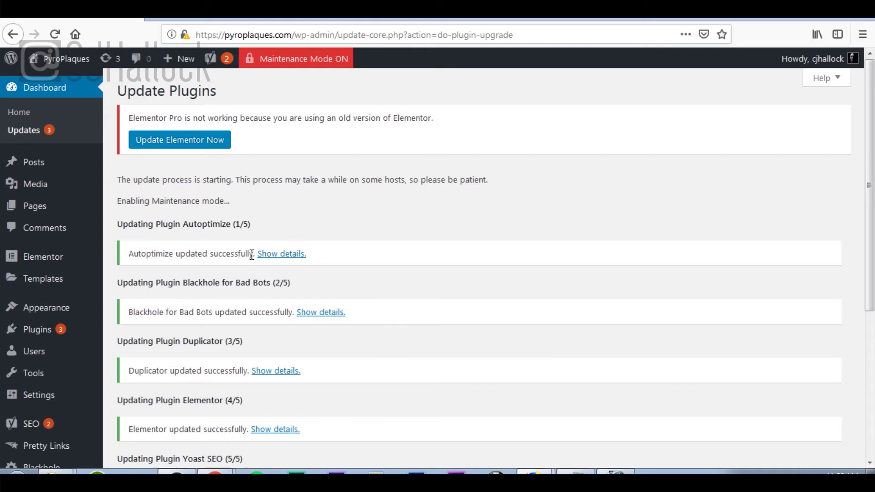
After Yoast SEO finishes updating, go back to WordPress Updates, where three plugin updates remain.
scroll(407, 251, "down", 1)
scroll(407, 255, "down", 5)
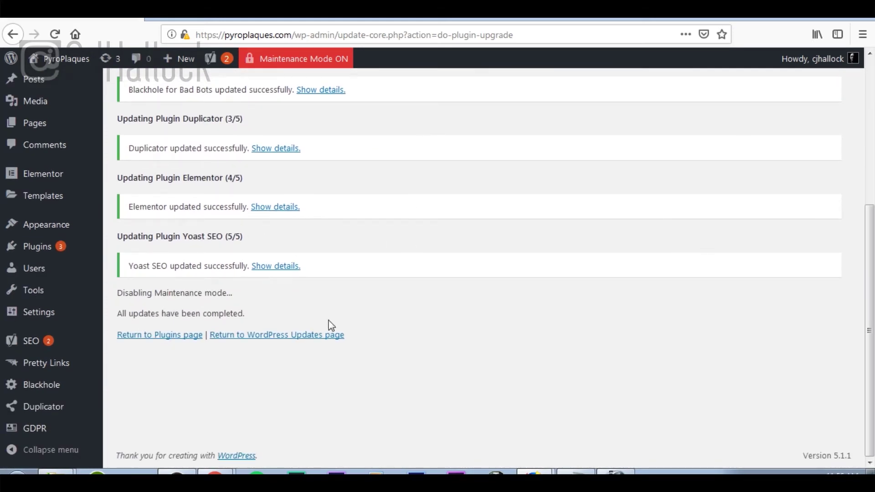
left_click(281, 335)
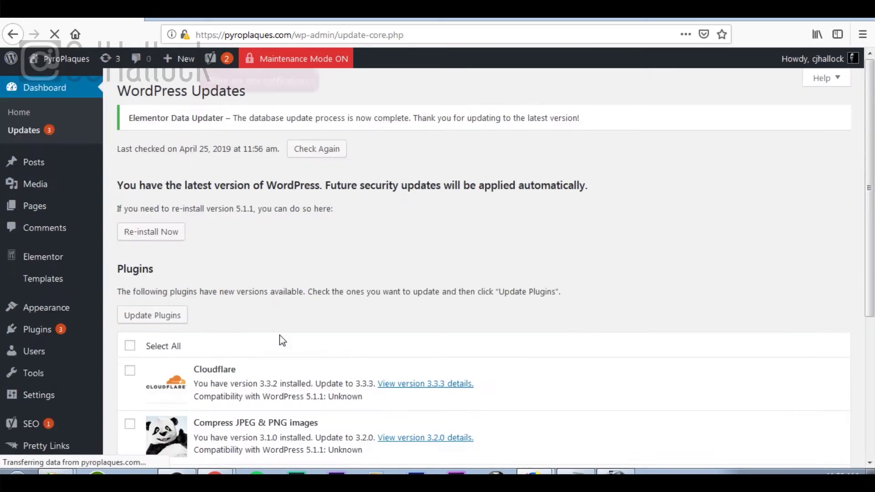
scroll(455, 329, "down", 5)
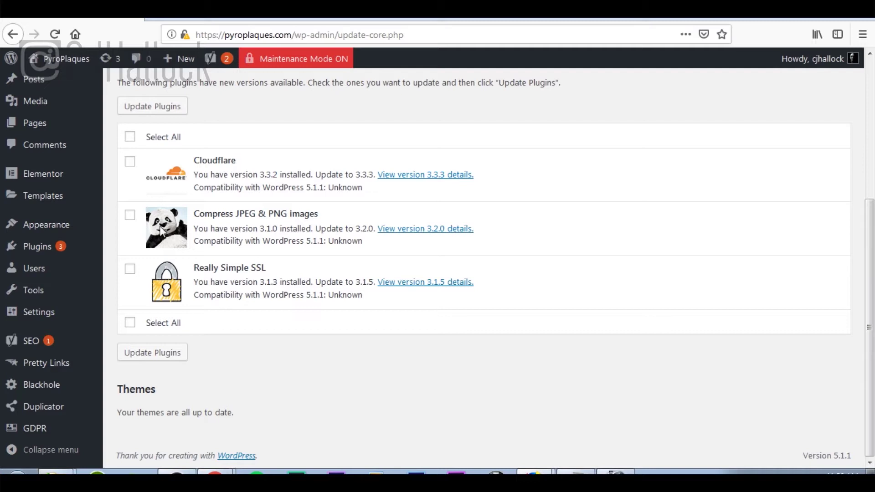
Go to Elementor's License settings and start Connect & Activate for the Pro license.
left_click(56, 179)
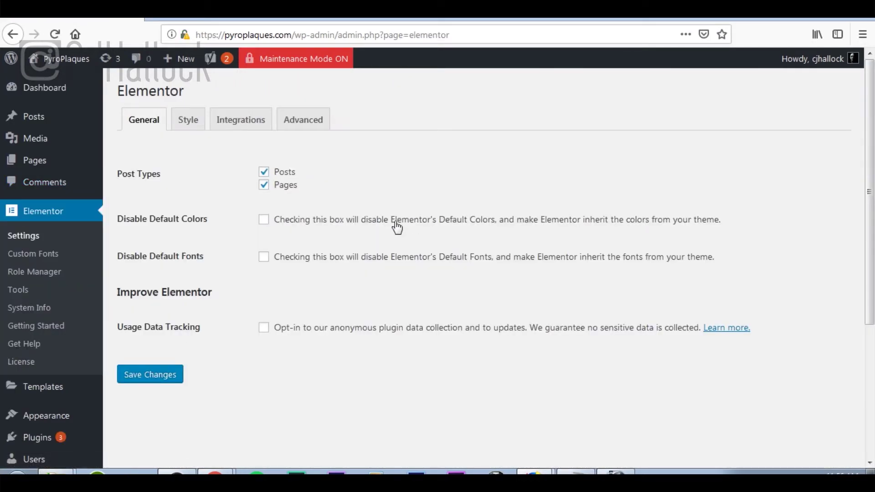
left_click(29, 364)
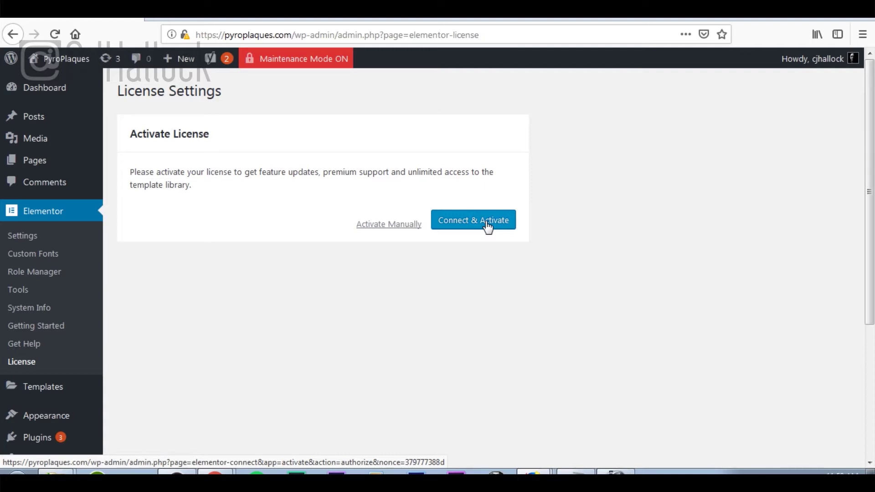
left_click(487, 223)
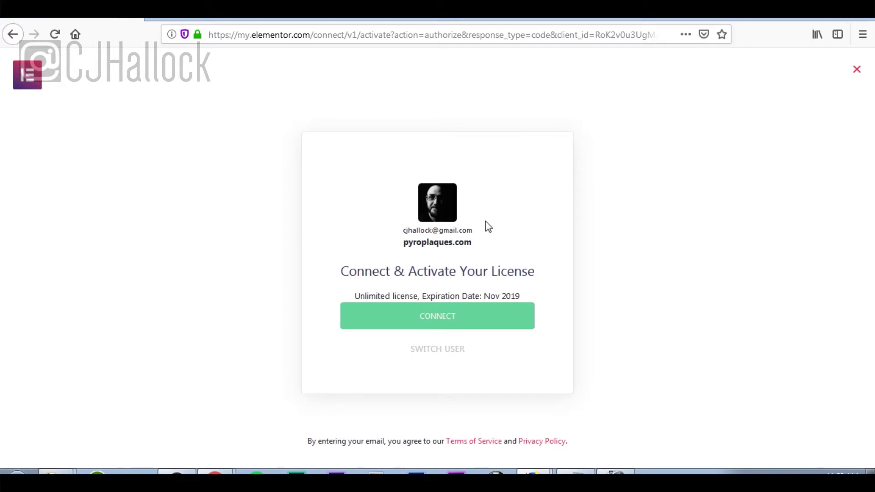
Connect pyroplaques.com to the Elementor account to make the license Active.
left_click(465, 319)
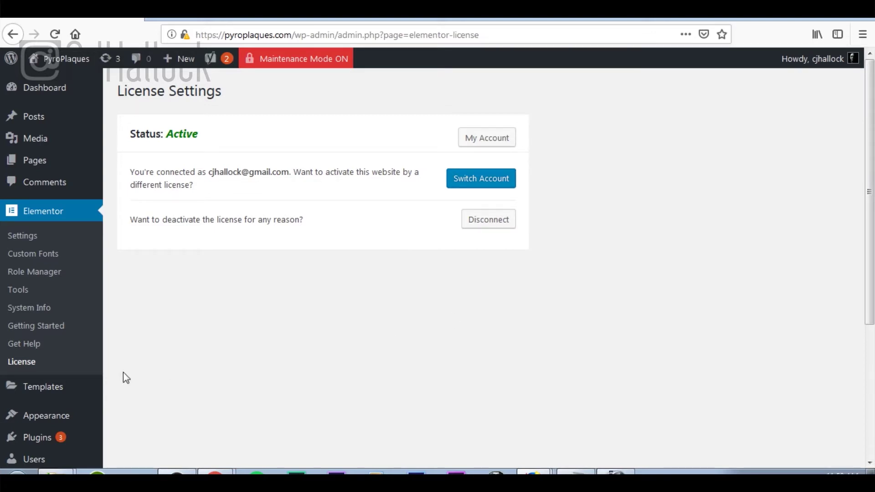
From Templates > Saved Templates, edit the Coming Soon Page template with Elementor.
mouse_move(63, 385)
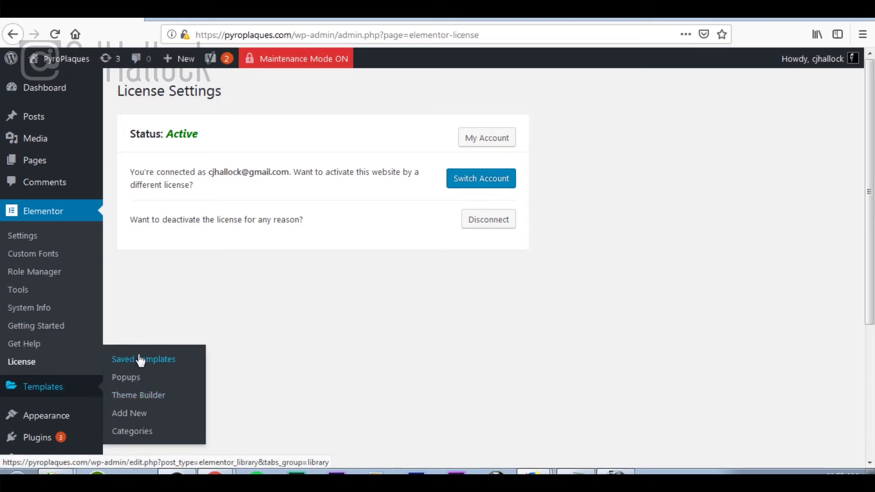
left_click(143, 362)
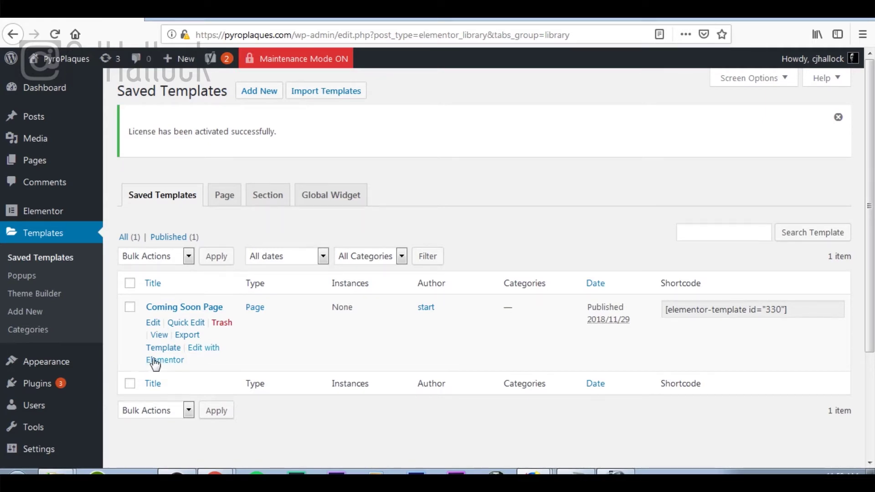
left_click(159, 363)
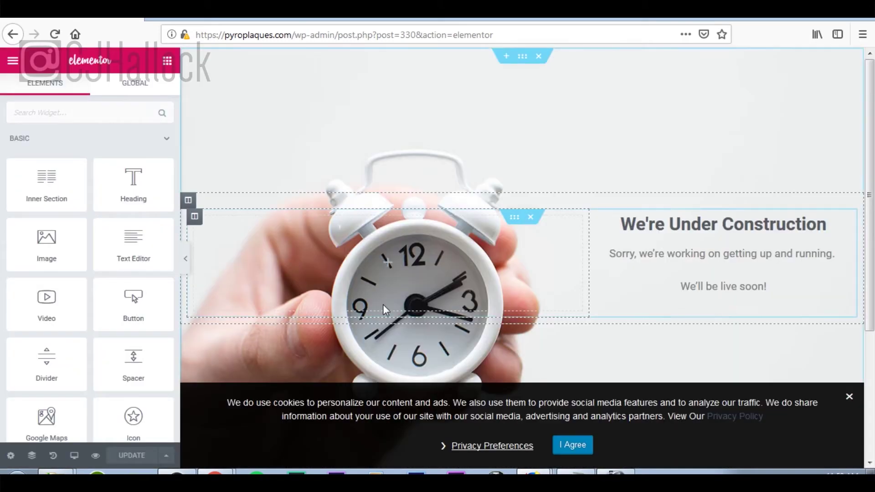
Dismiss the Flexbox notice and cookie bar, then delete the clock-image Under Construction section.
left_click(383, 304)
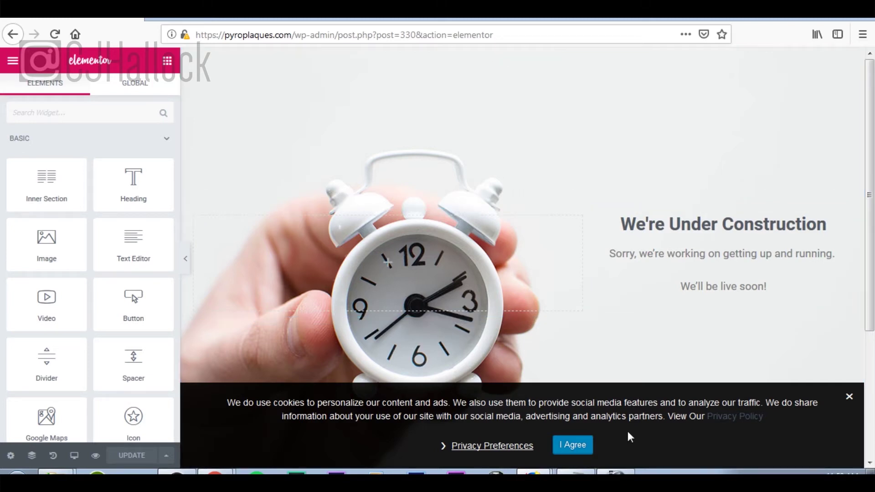
left_click(581, 449)
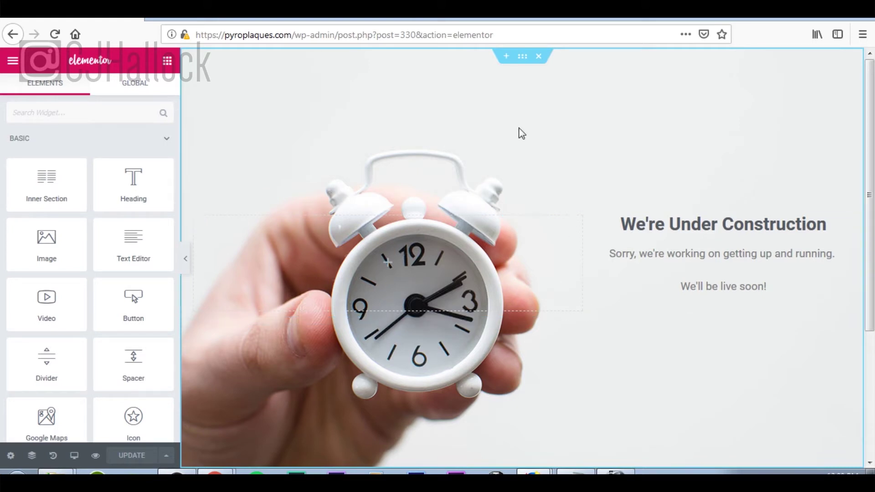
left_click(538, 58)
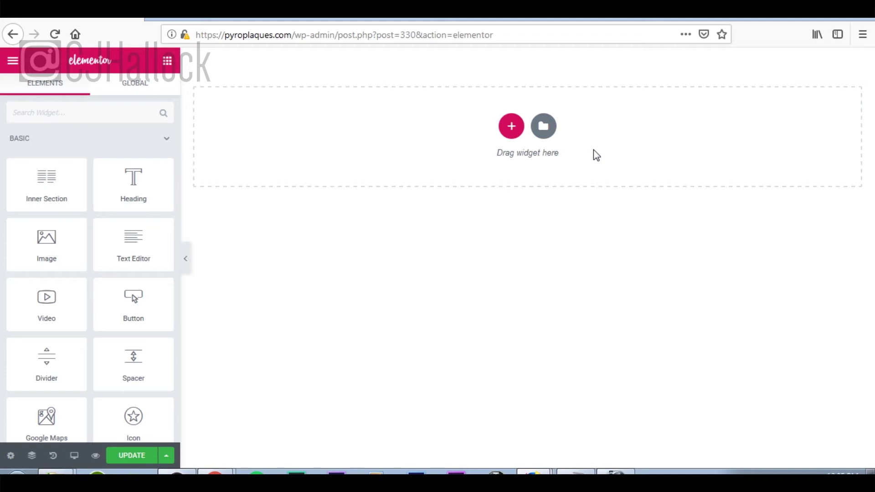
Search the template library for 'coming soon', browse the results, and close it without inserting.
left_click(546, 129)
left_click(617, 123)
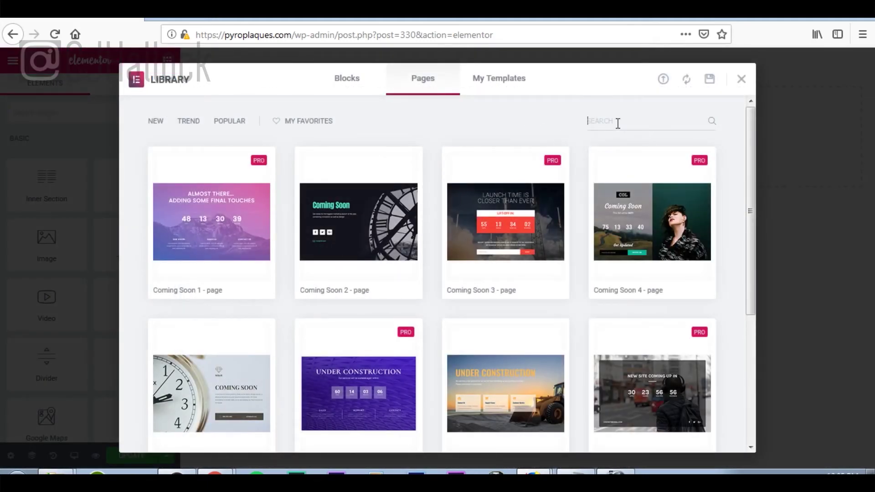
type("c")
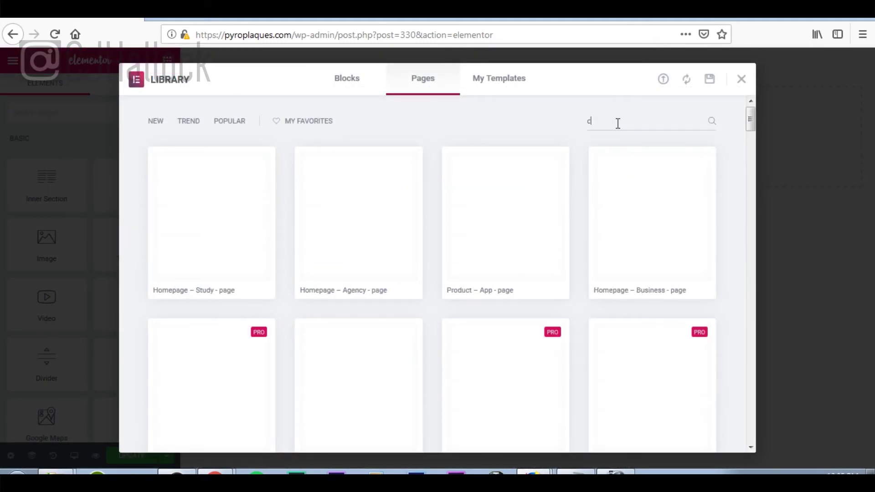
type("oming soon")
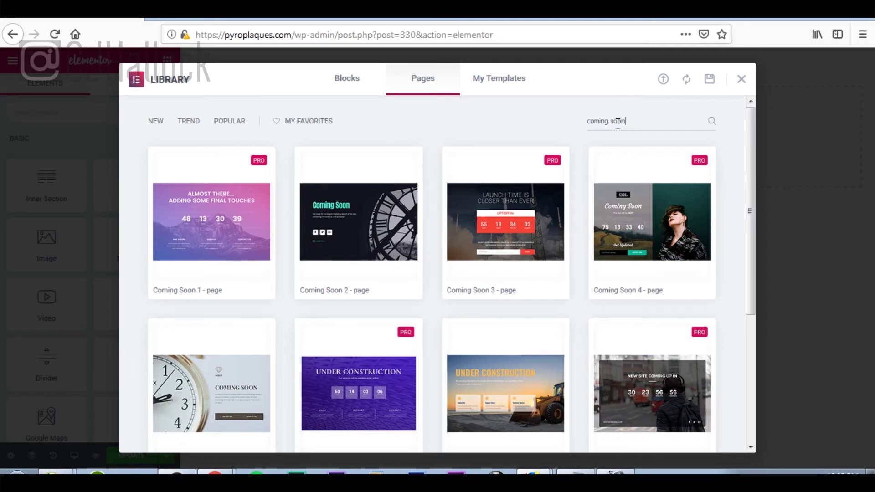
scroll(360, 210, "down", 3)
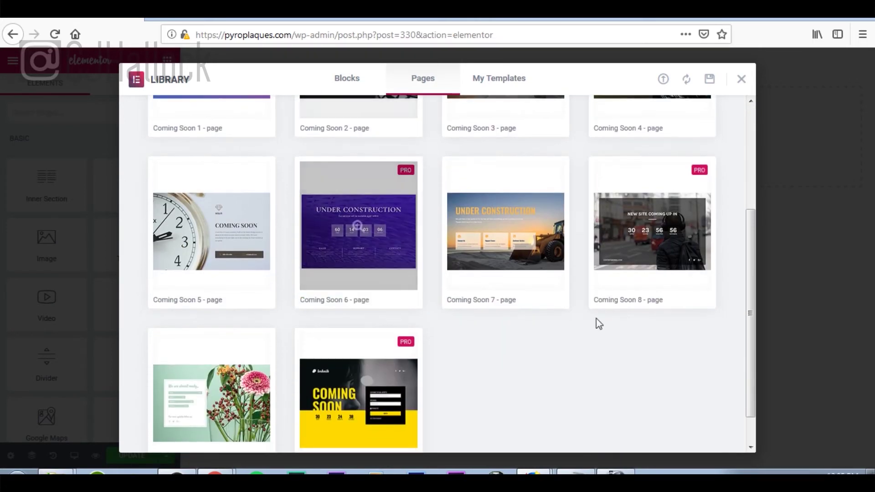
scroll(366, 328, "up", 3)
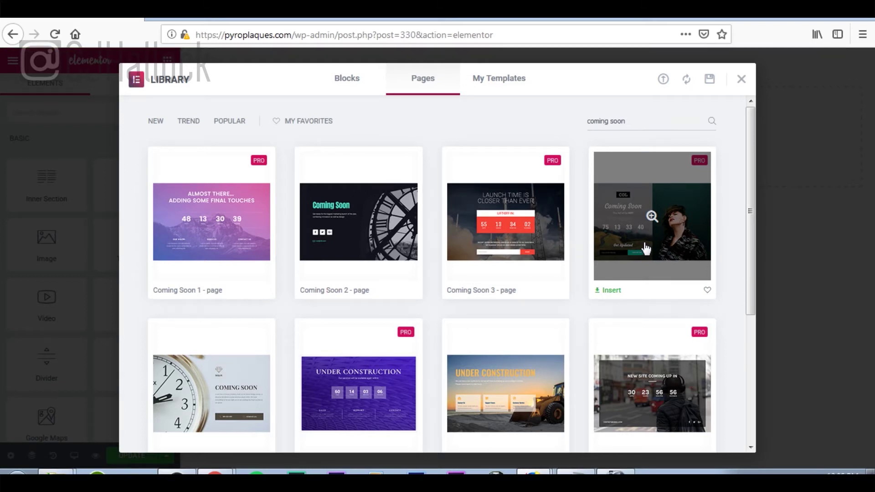
left_click(741, 82)
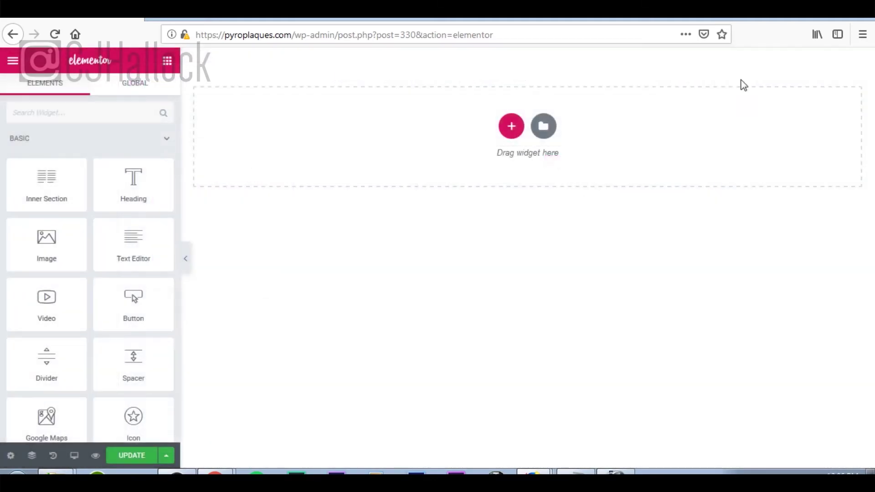
Add a single-column section, stretched full width, Fit To Screen height, with a Classic background.
left_click(511, 127)
left_click(344, 176)
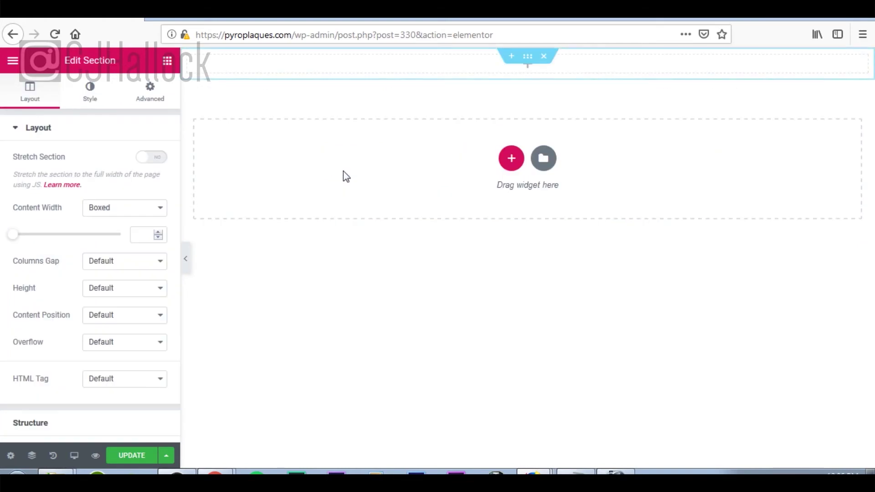
left_click(160, 159)
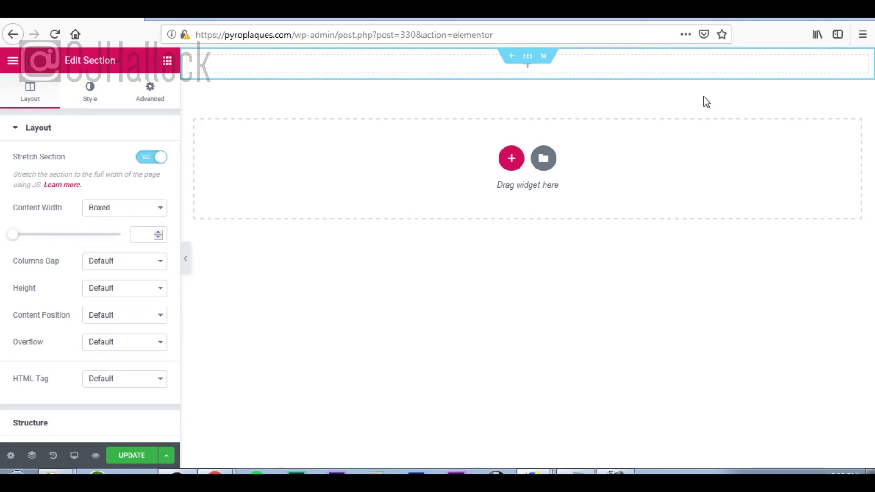
left_click(150, 291)
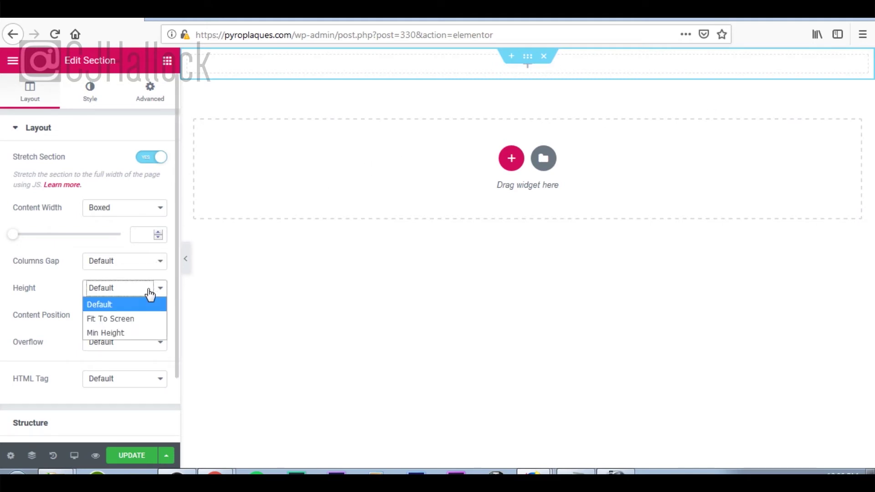
left_click(139, 323)
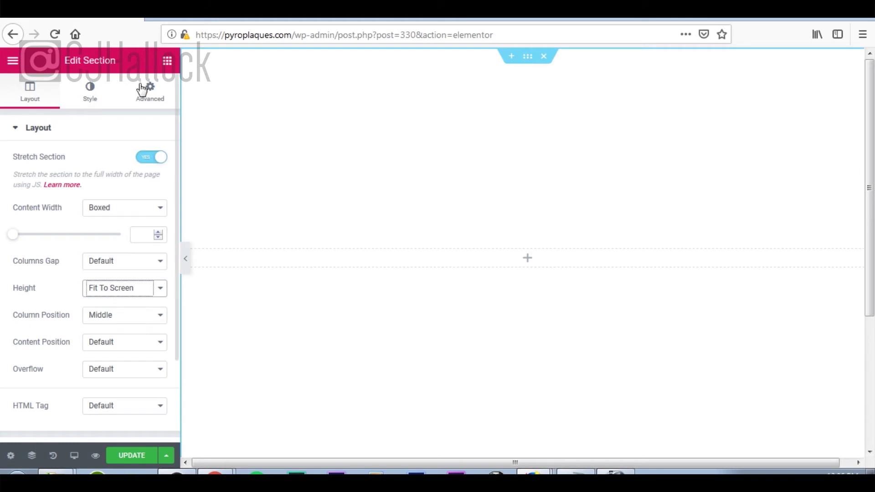
left_click(89, 103)
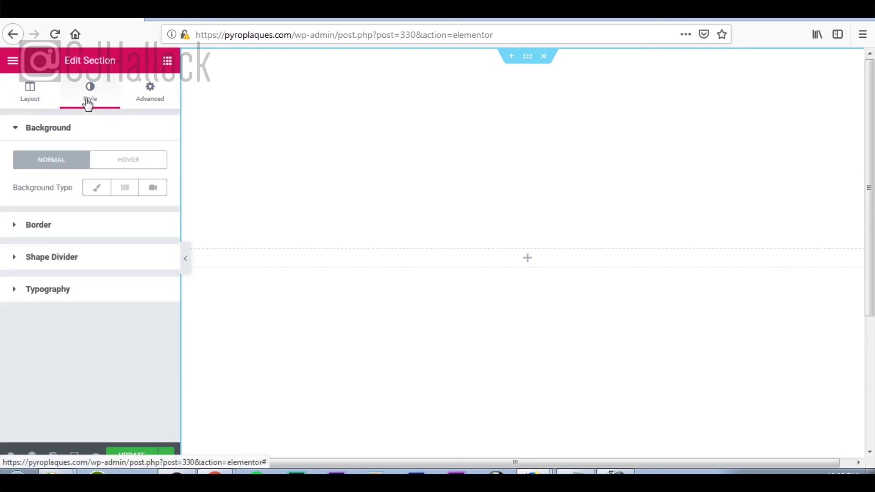
left_click(92, 192)
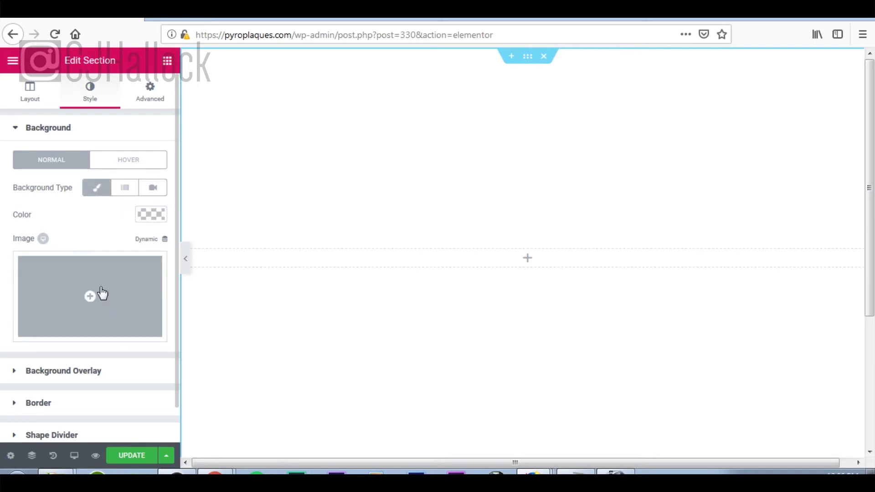
left_click(101, 303)
Upload pyrography-bg.jpg with alt text 'fire wood burning' and a pyroplaques hero-section description, then insert it.
left_click(60, 114)
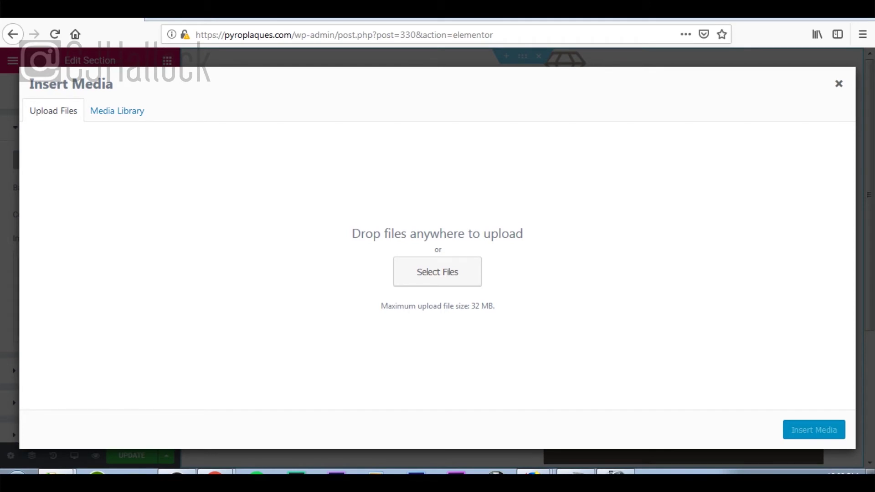
left_click_drag(104, 179, 117, 183)
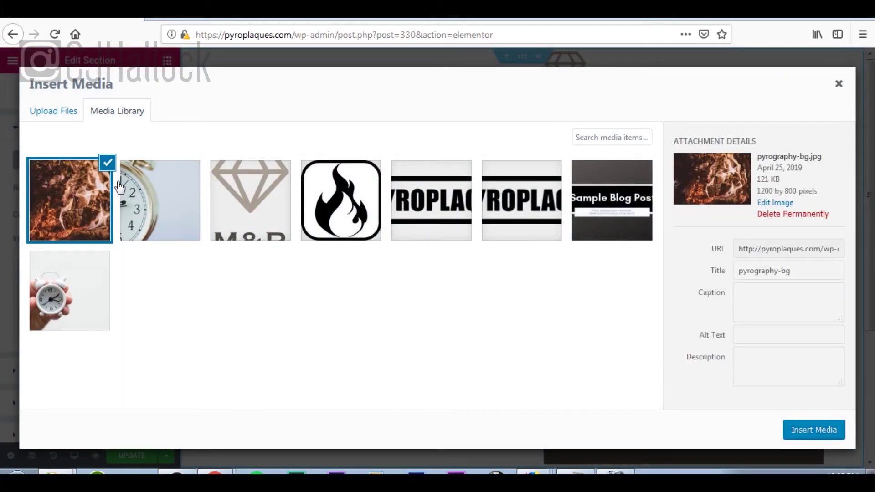
left_click(818, 336)
type("fire wood burning")
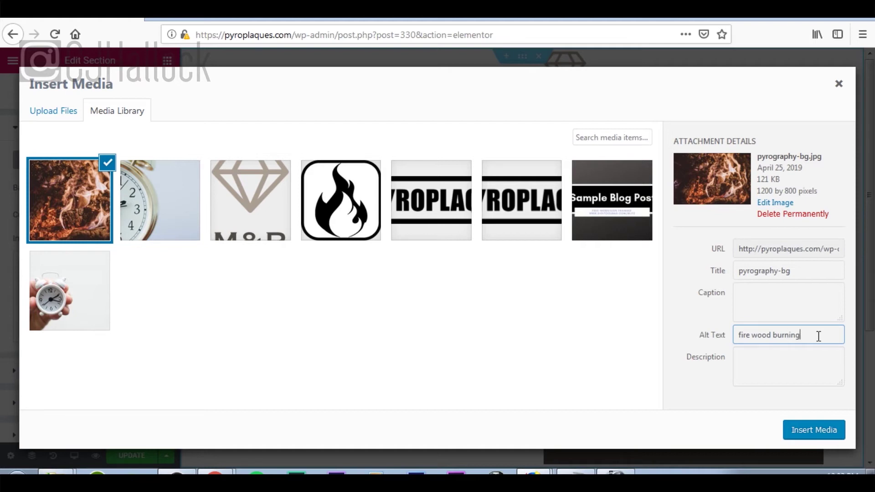
key("Tab")
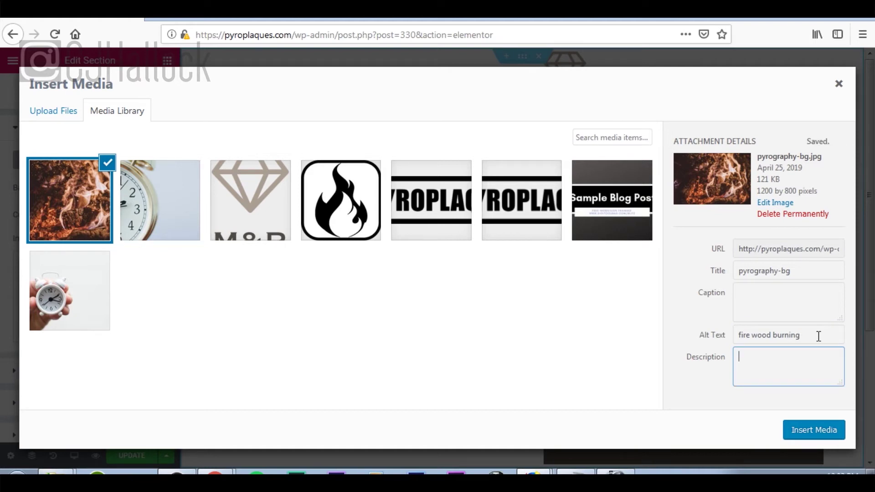
type("background image of")
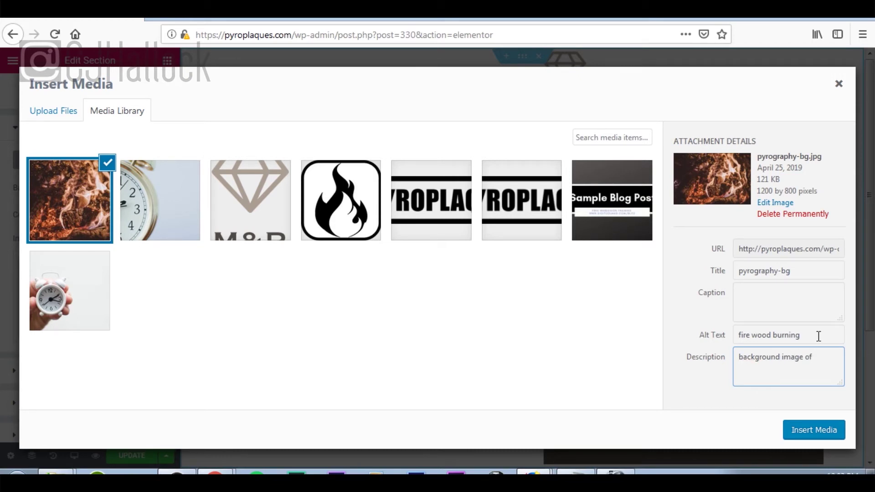
key("BackSpace")
key("BackSpace")
key("BackSpace")
type("for hero section of pyroplaques")
left_click(828, 436)
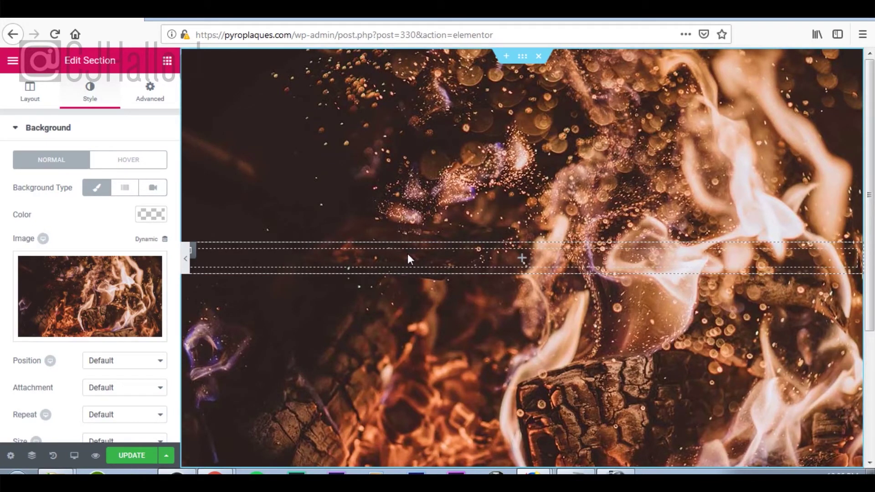
Leave the section's background settings and return to the Elements widget list.
left_click(522, 259)
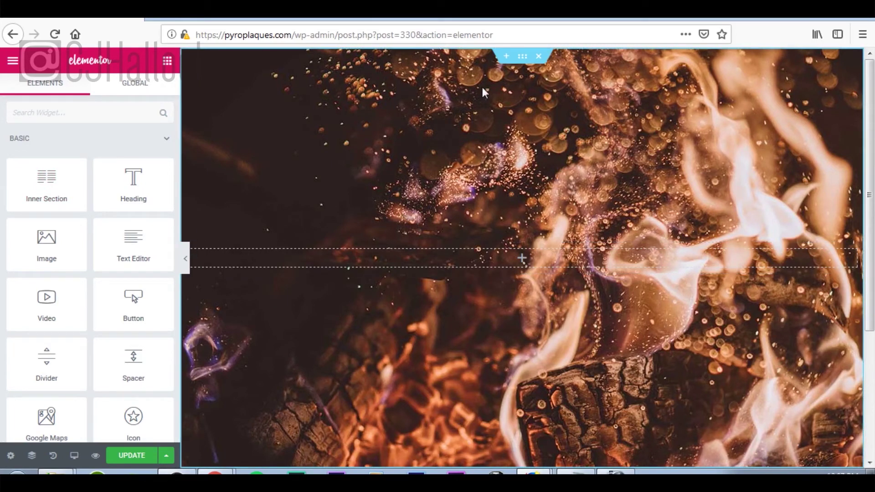
left_click(522, 56)
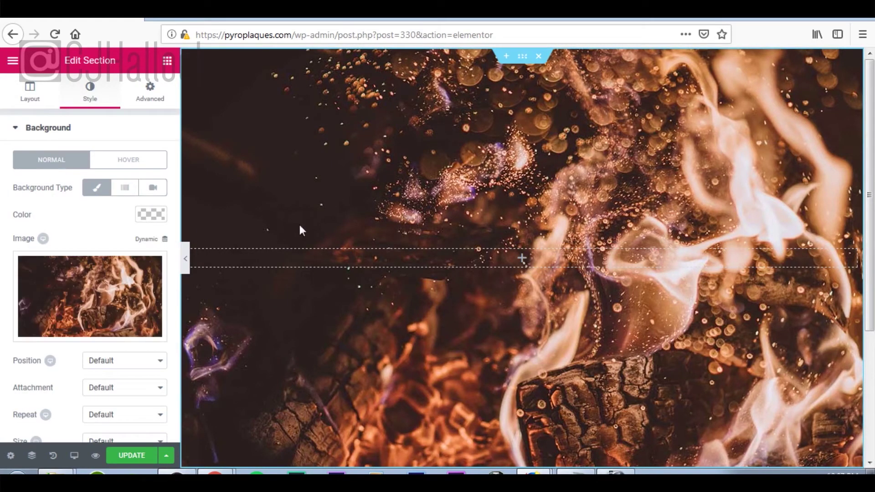
left_click(167, 60)
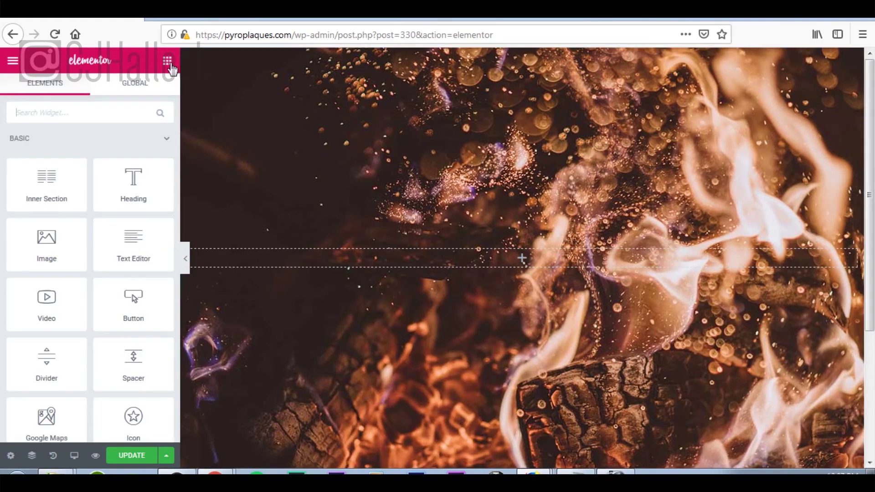
left_click(167, 63)
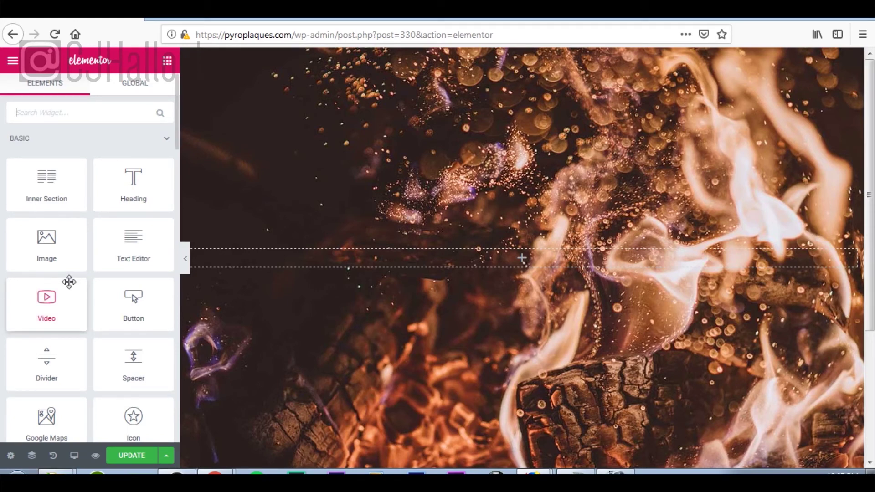
Drop an Image widget into the fire-background section and start choosing its logo image.
left_click_drag(69, 282, 615, 253)
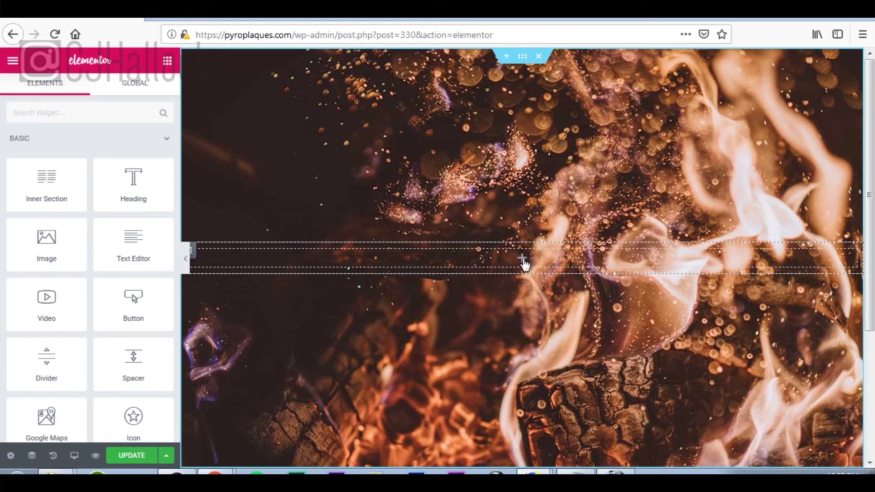
left_click_drag(73, 250, 525, 260)
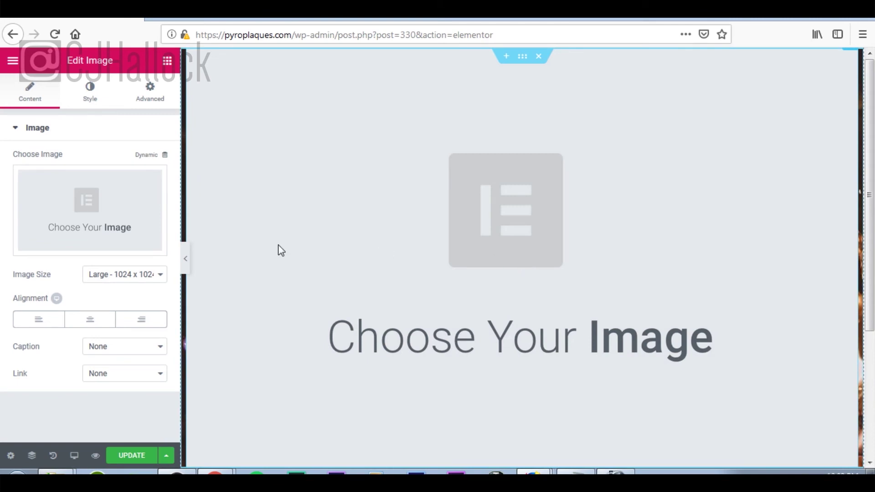
left_click(82, 246)
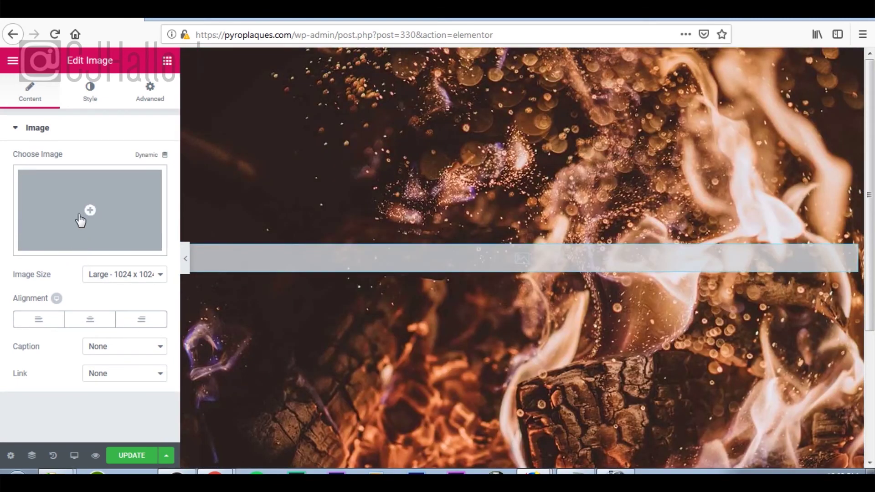
left_click(80, 221)
Upload Pyro-Plaques-Woodburning-White-Logo.png with alt text and description 'white logo' and insert it into the Image widget.
left_click(49, 114)
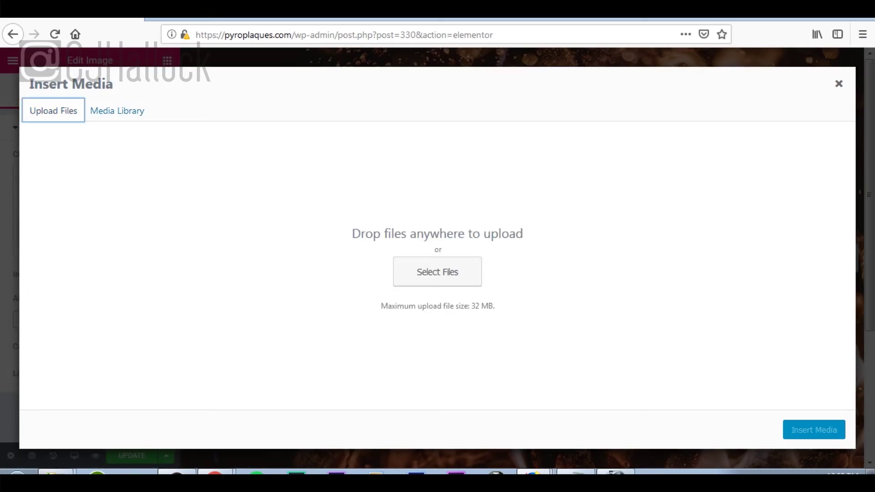
left_click_drag(55, 264, 431, 257)
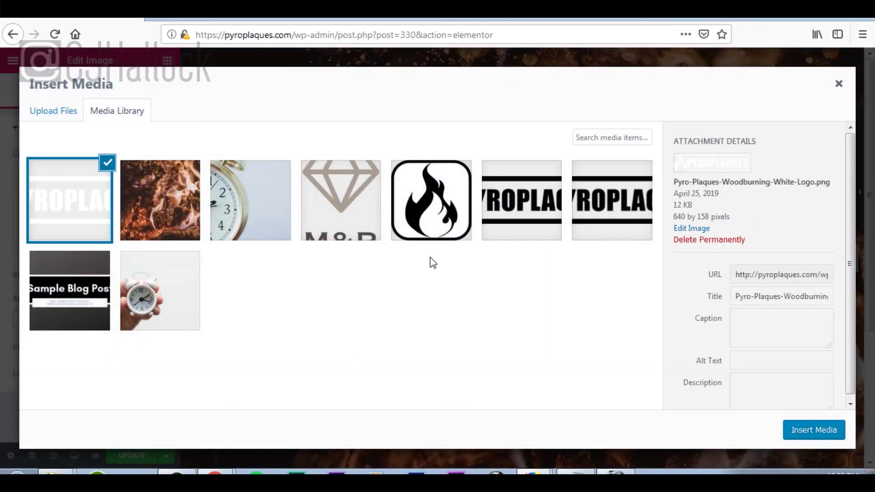
left_click(770, 363)
type("white ")
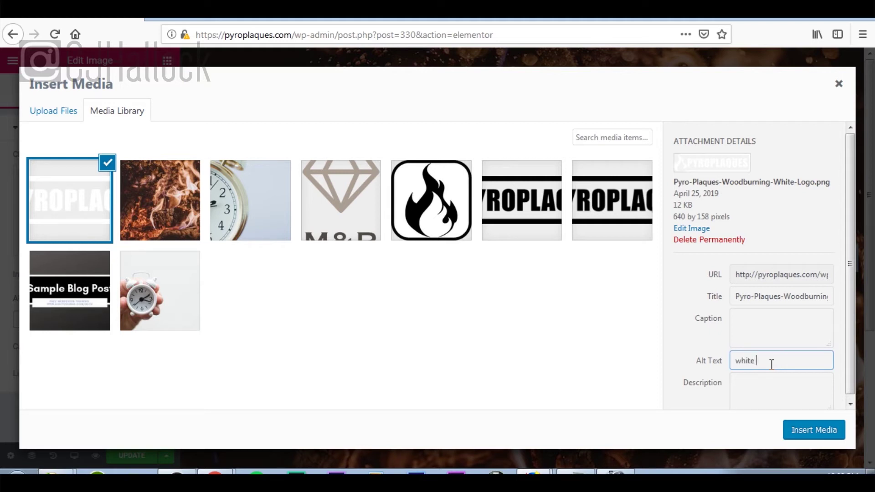
type("logo")
key("Tab")
type("white logo")
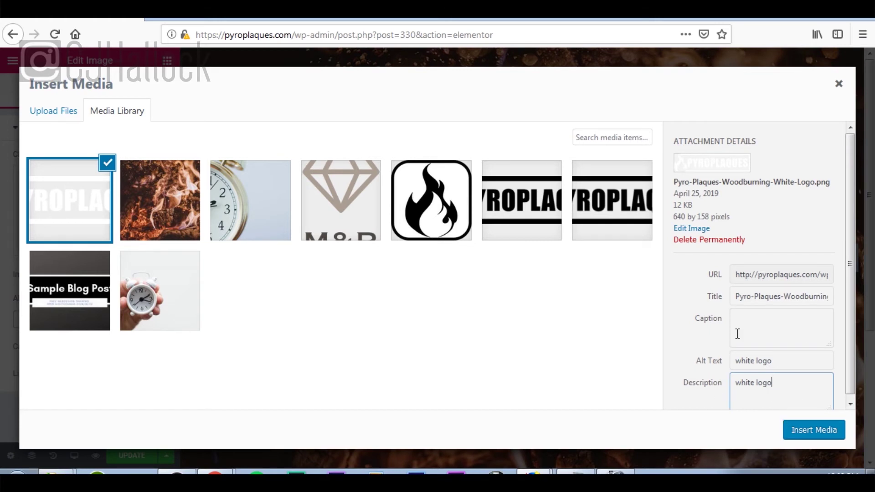
left_click(812, 435)
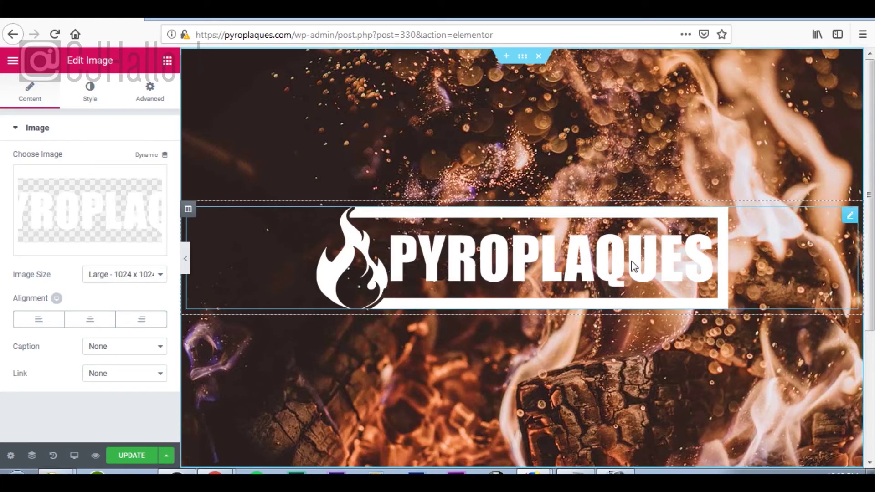
Add a Classic black background overlay at 0.5 opacity to the section over the fire photo.
left_click(521, 58)
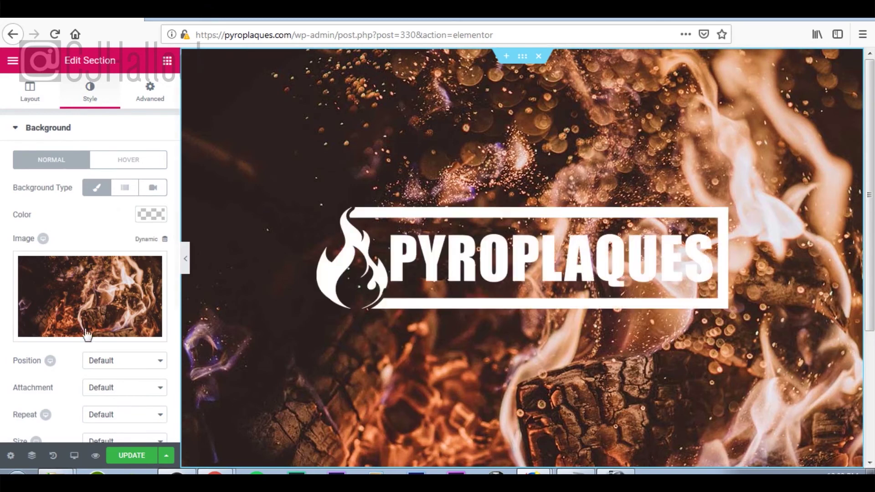
scroll(150, 306, "down", 5)
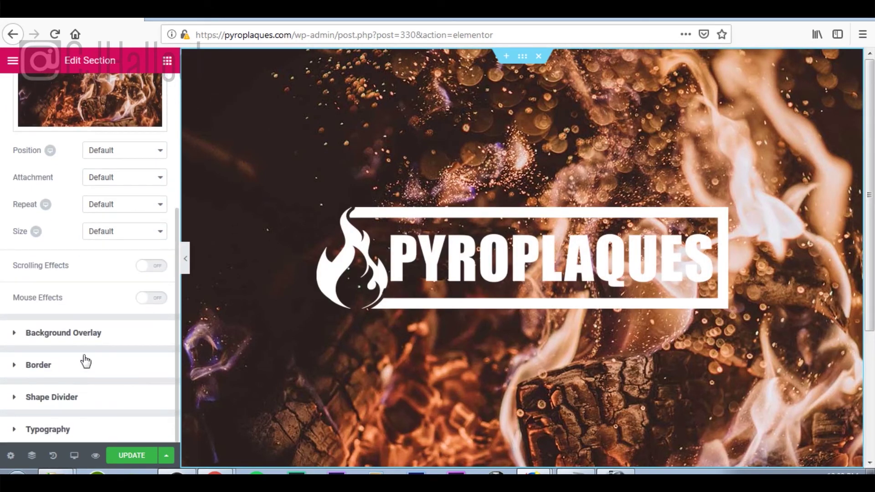
left_click(88, 343)
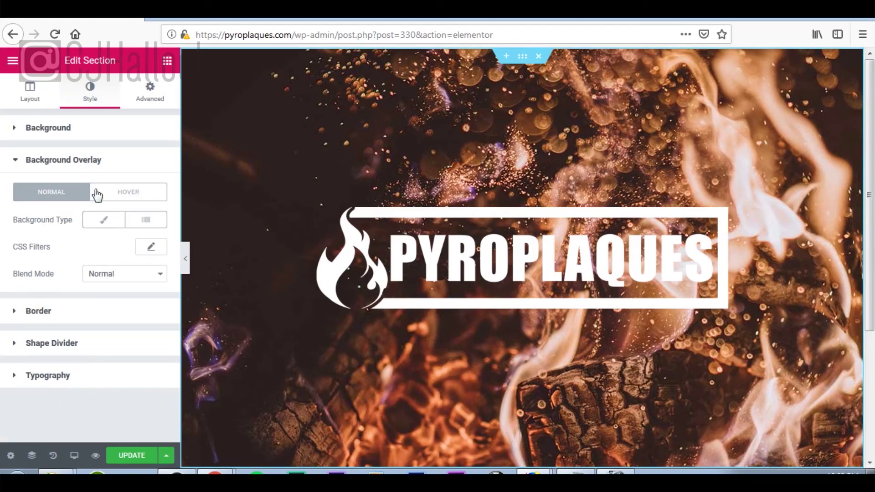
left_click(101, 223)
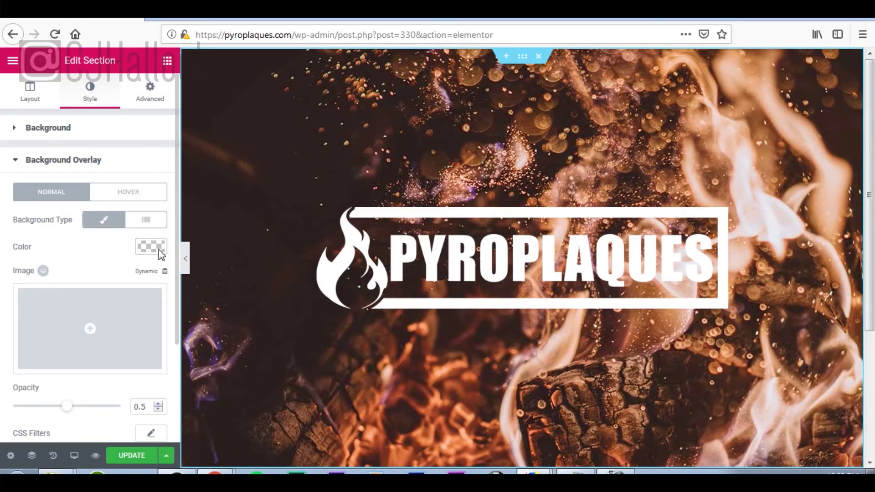
left_click(152, 247)
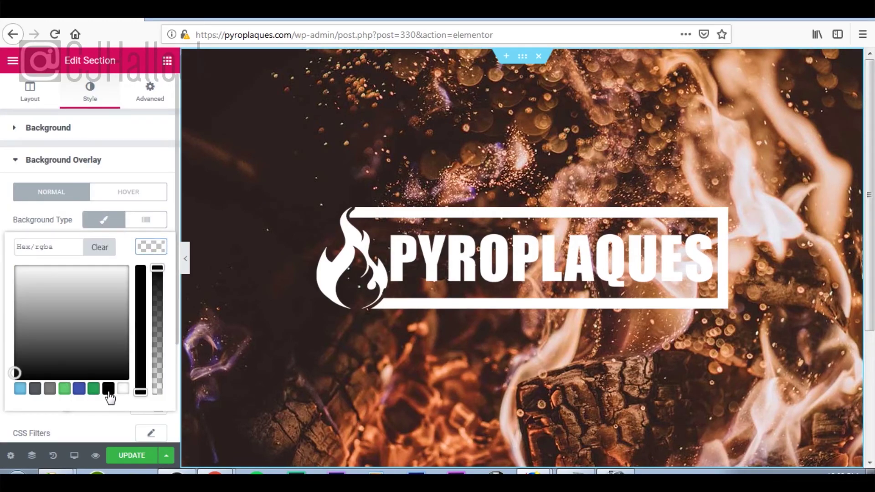
left_click(108, 388)
left_click(155, 249)
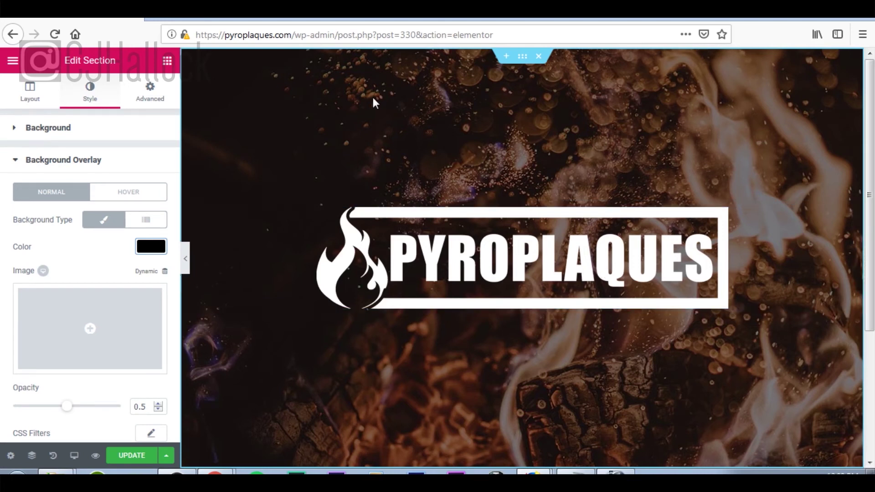
left_click(168, 60)
Add a Heading widget below the logo reading 'We're Working On Launching Soon!'.
left_click_drag(101, 232, 564, 303)
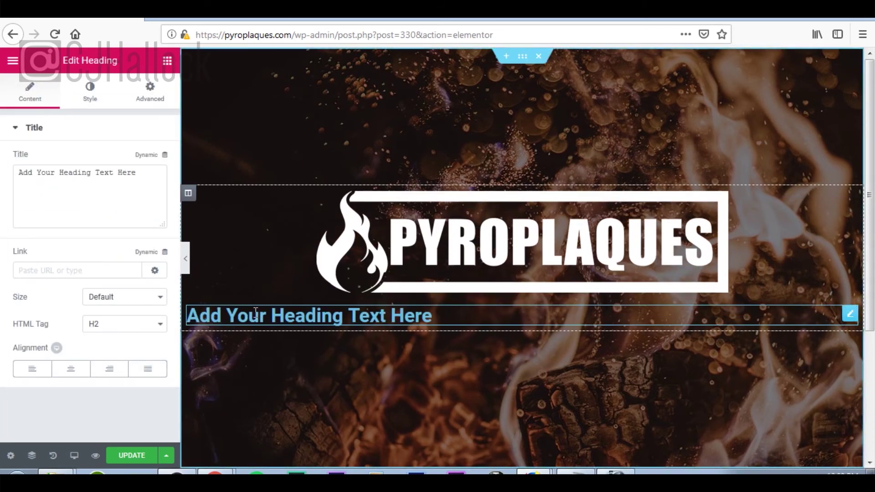
left_click_drag(144, 178, 1, 176)
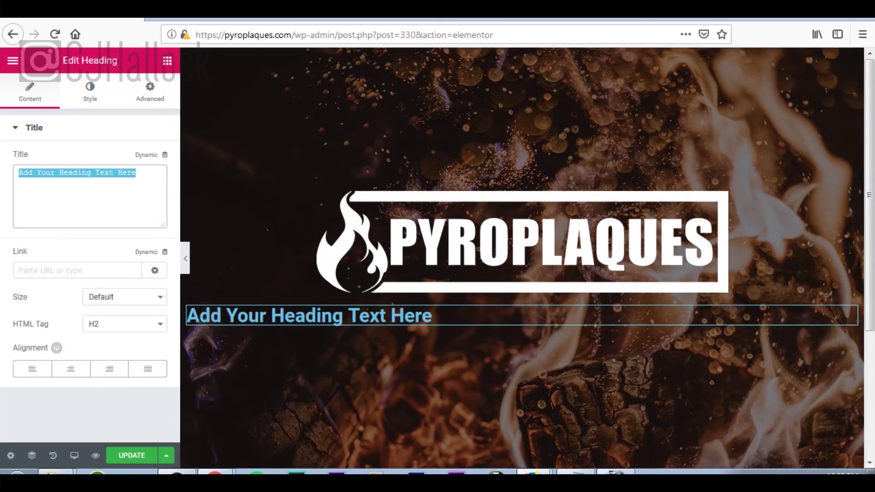
type("We're W")
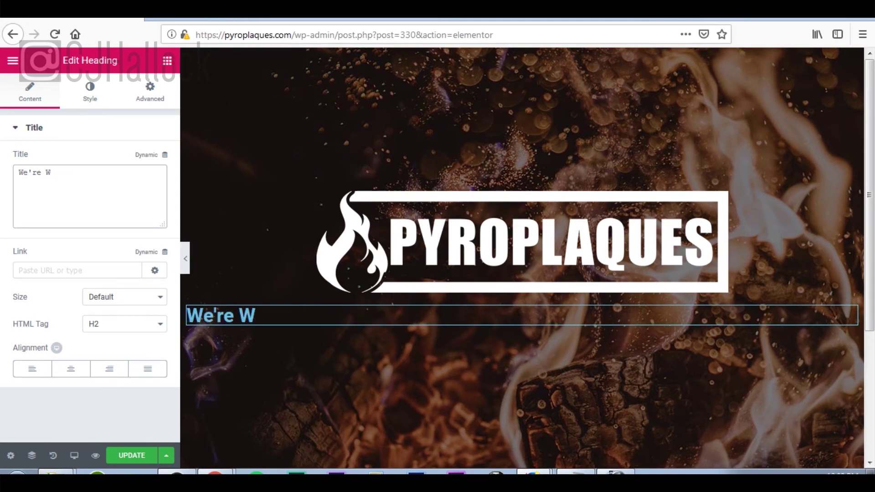
type("orking On")
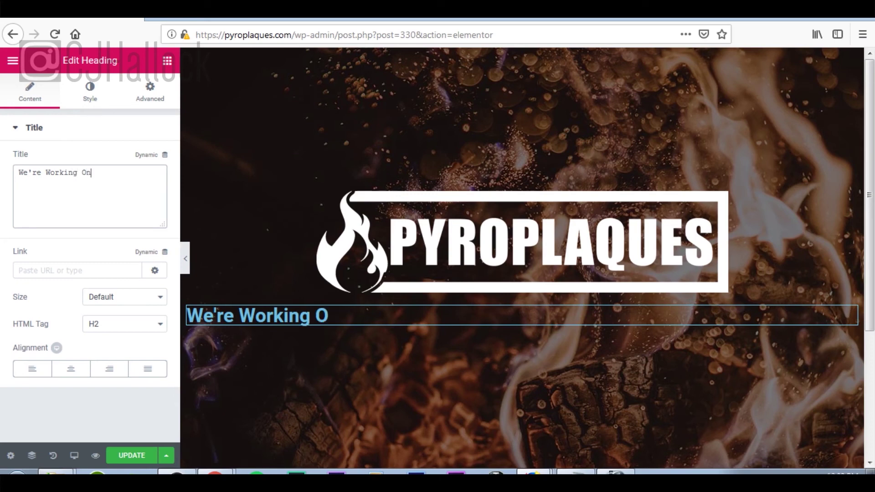
type(" Launching ")
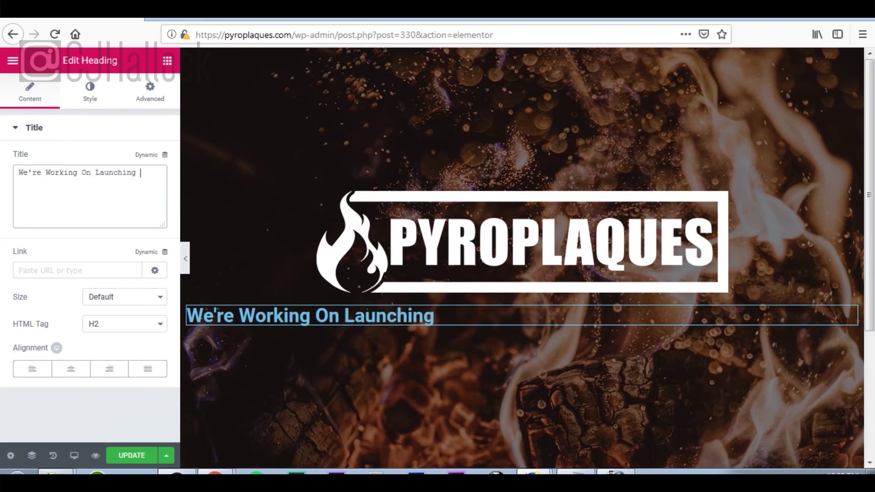
type("Soon!")
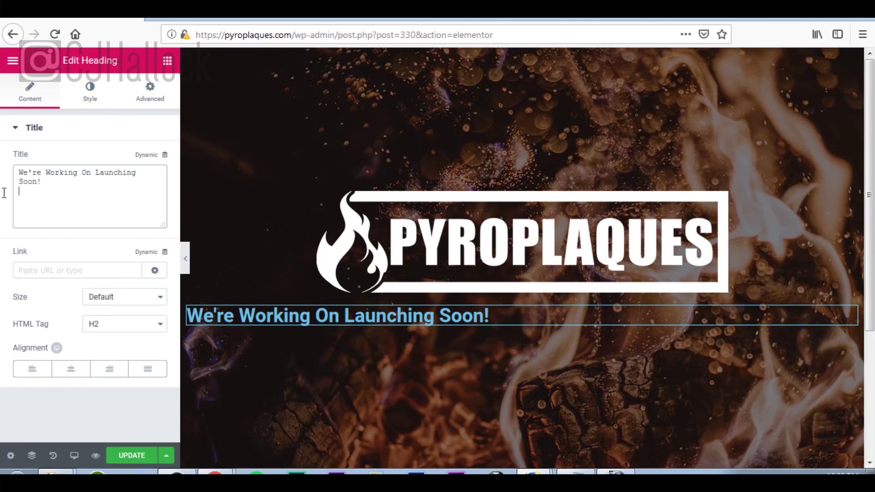
Center the heading and set its text colour to #ededed.
left_click(64, 376)
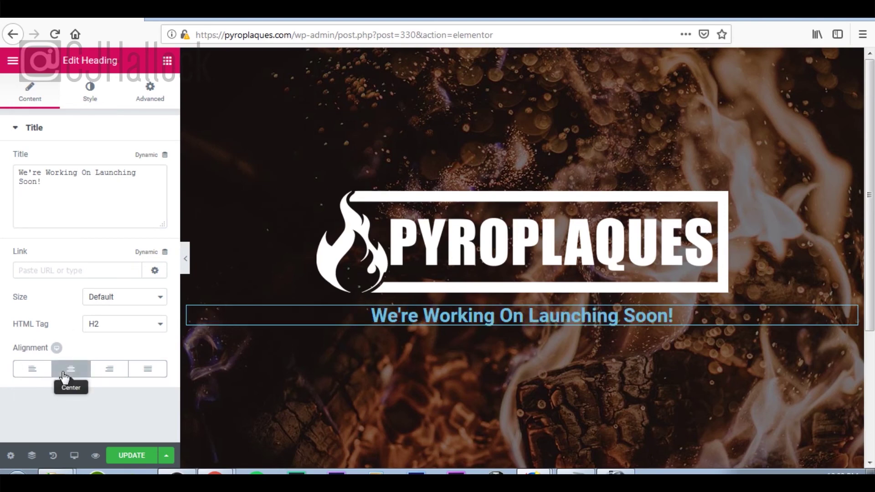
left_click(90, 94)
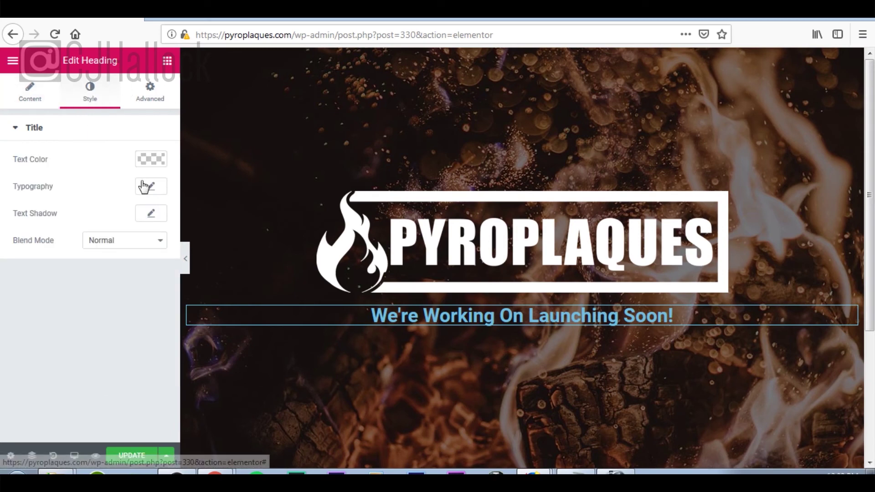
left_click(152, 157)
left_click_drag(68, 234, 15, 179)
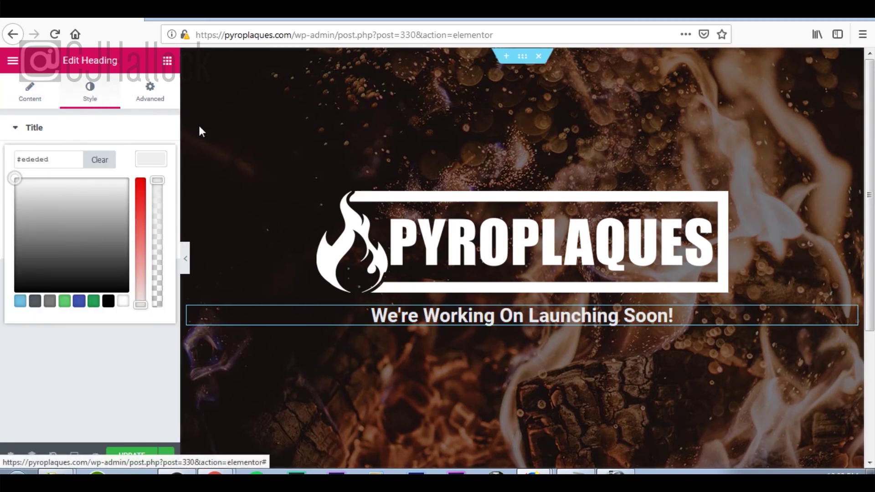
left_click(153, 160)
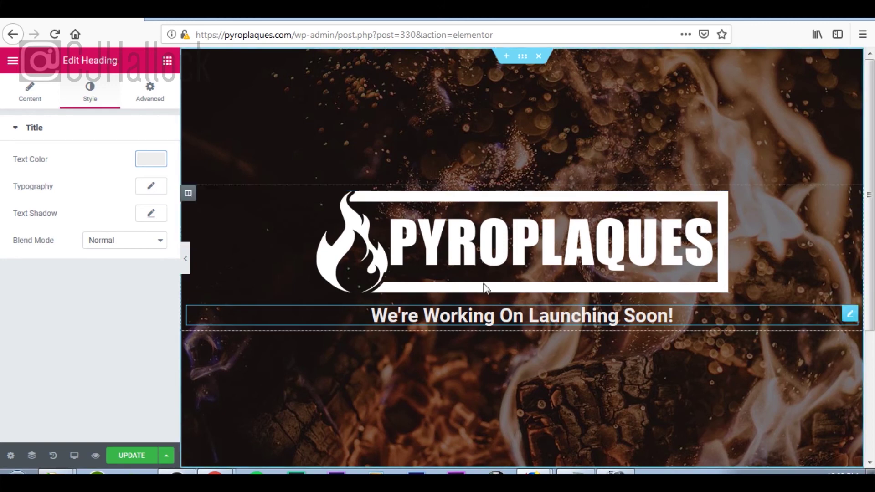
left_click(143, 97)
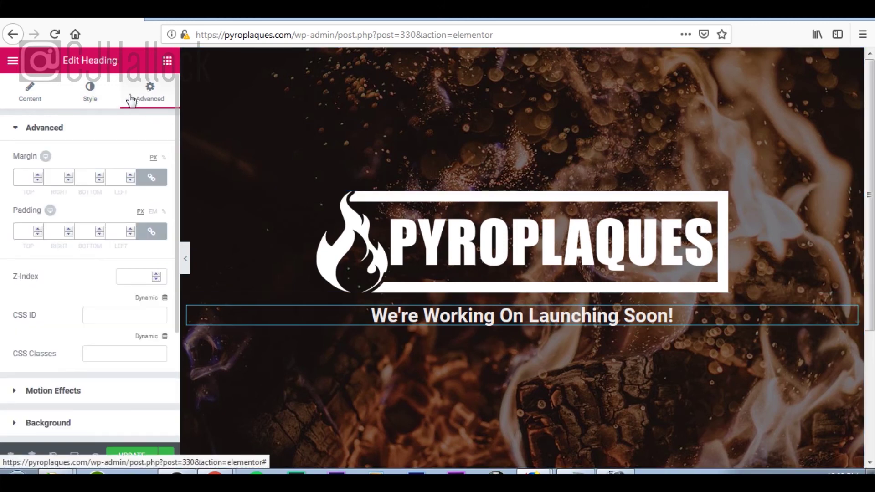
Unlink the heading's margin and set its top margin to 0.
left_click(151, 178)
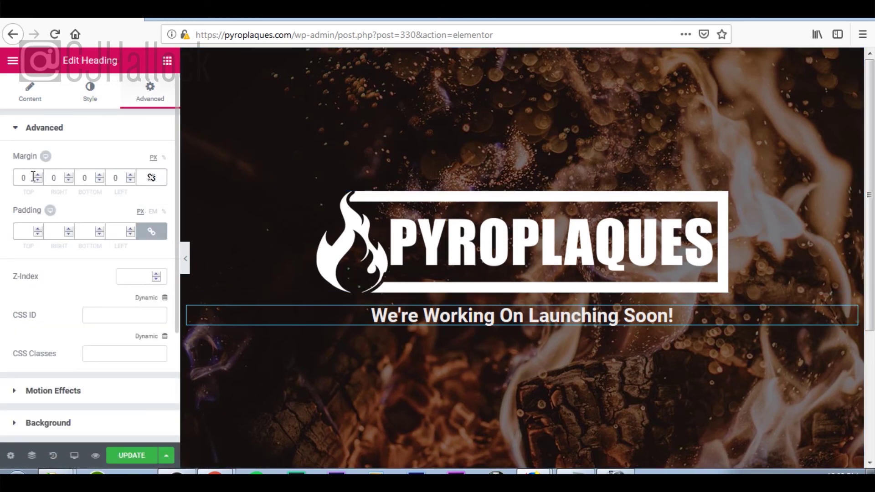
left_click(39, 176)
left_click(38, 176)
left_click(38, 176)
left_click_drag(32, 178, 2, 178)
type("0")
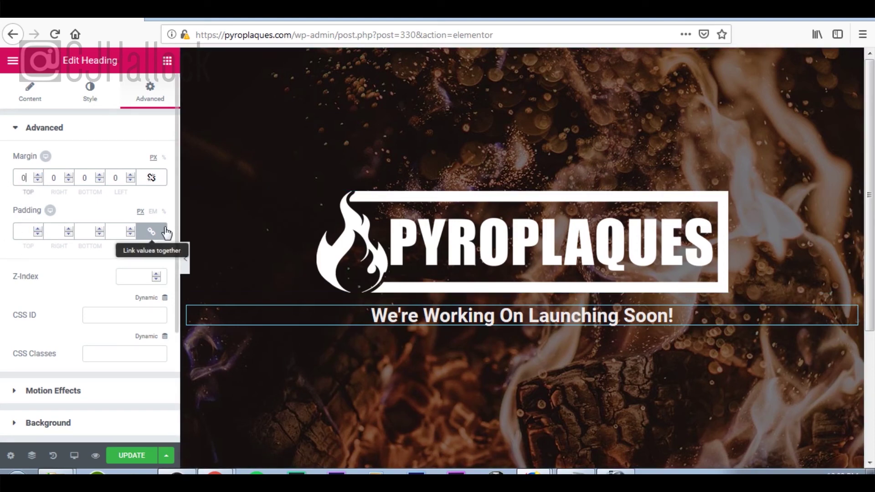
Unlink the heading's padding, set top padding to 50 px, and save the template with Update.
left_click(148, 233)
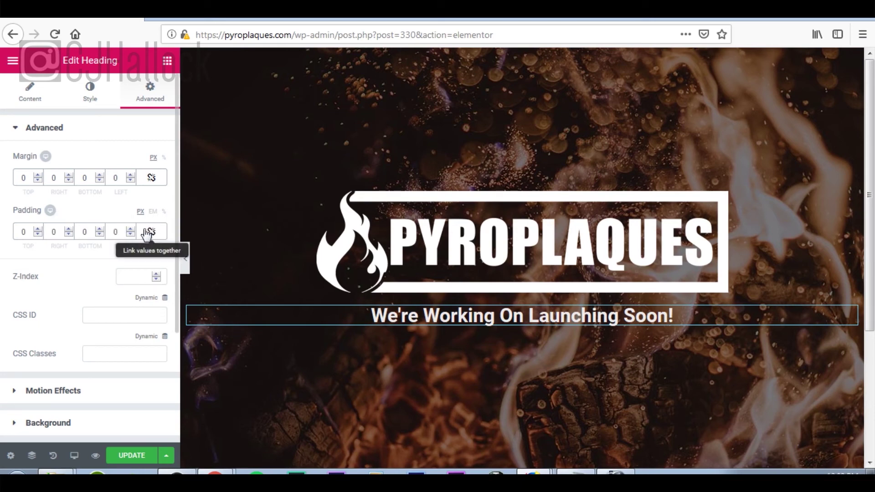
left_click(39, 229)
left_click_drag(38, 230, 39, 229)
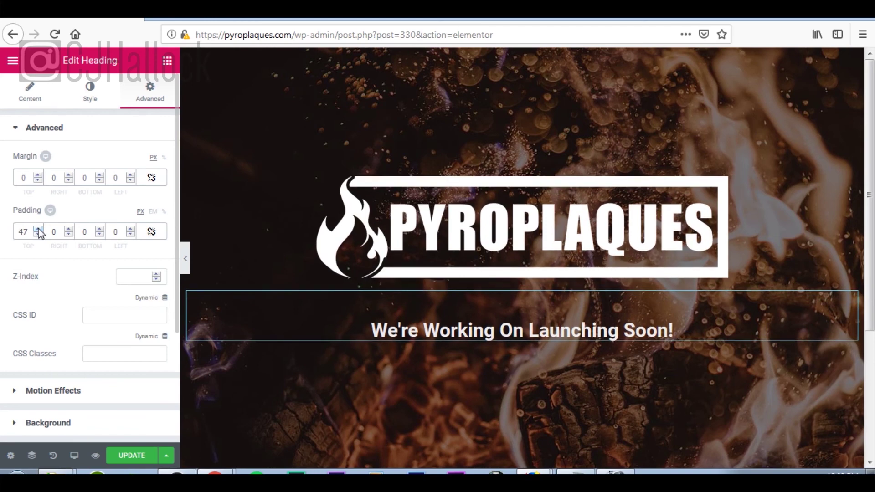
left_click(38, 229)
left_click(38, 229)
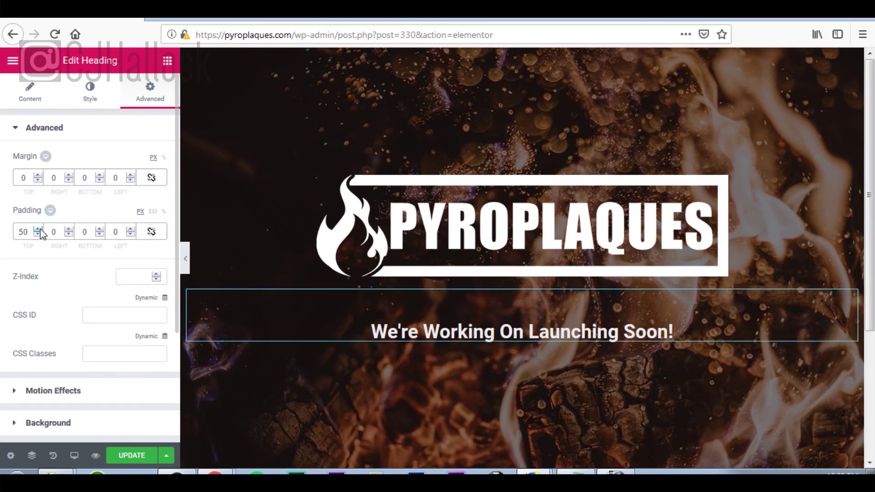
left_click(137, 458)
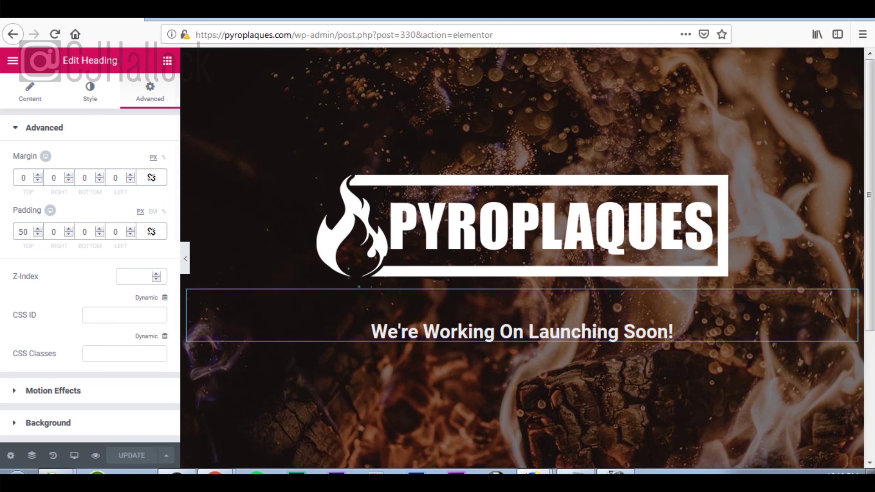
left_click(12, 64)
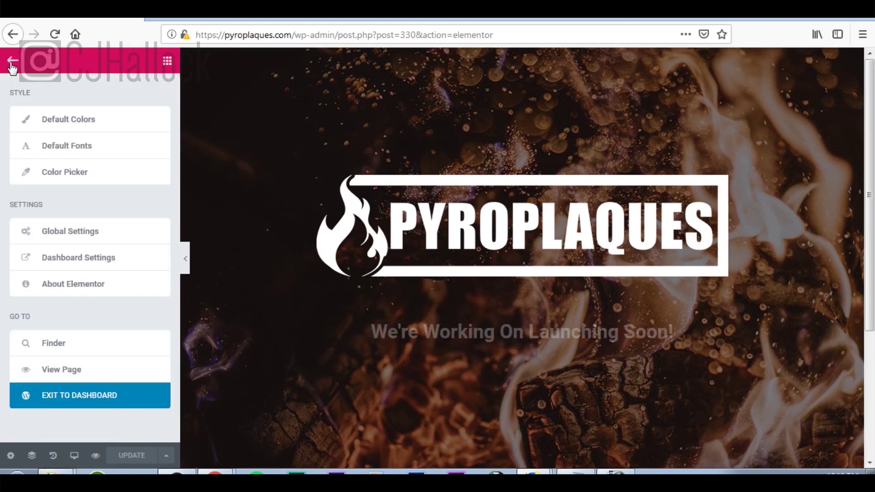
Exit the Elementor editor to the admin and open the Dashboard home page.
left_click(104, 403)
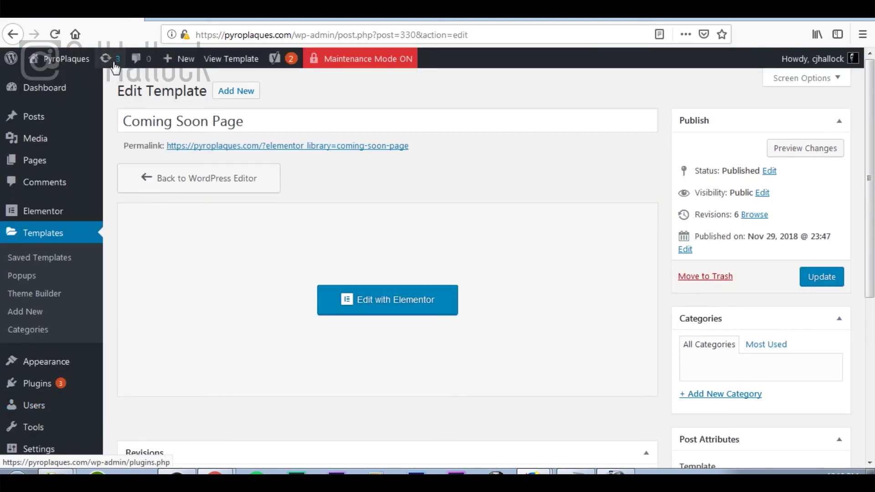
left_click(60, 91)
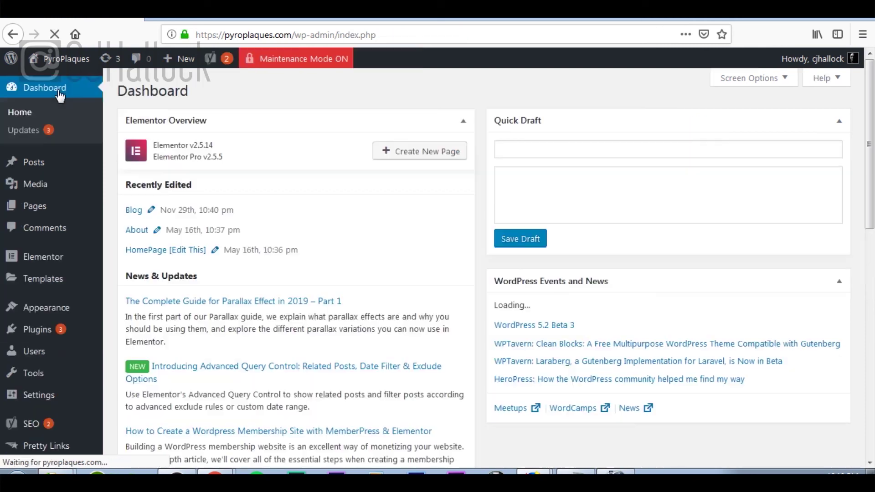